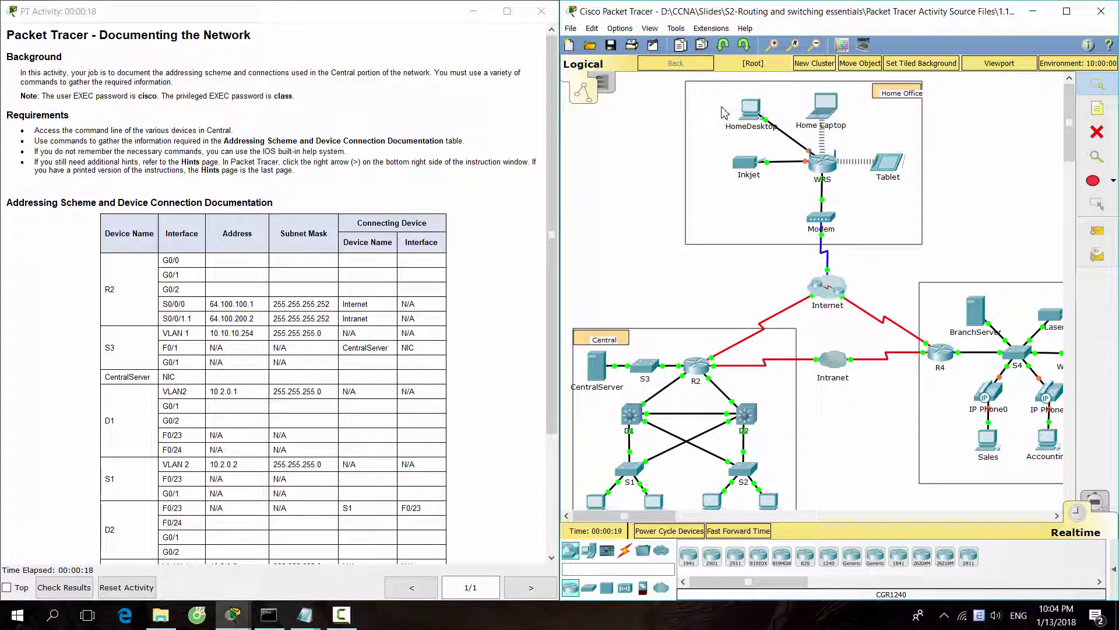
Read the activity's Background paragraph and the Hints listing the commands.
left_click_drag(22, 76, 178, 84)
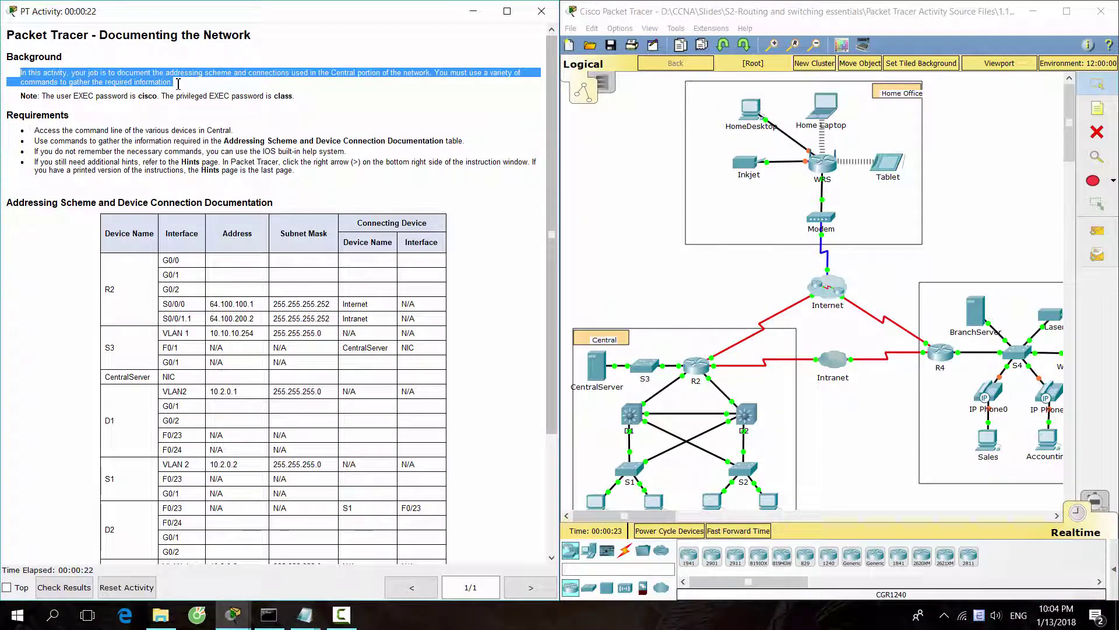
left_click(204, 92)
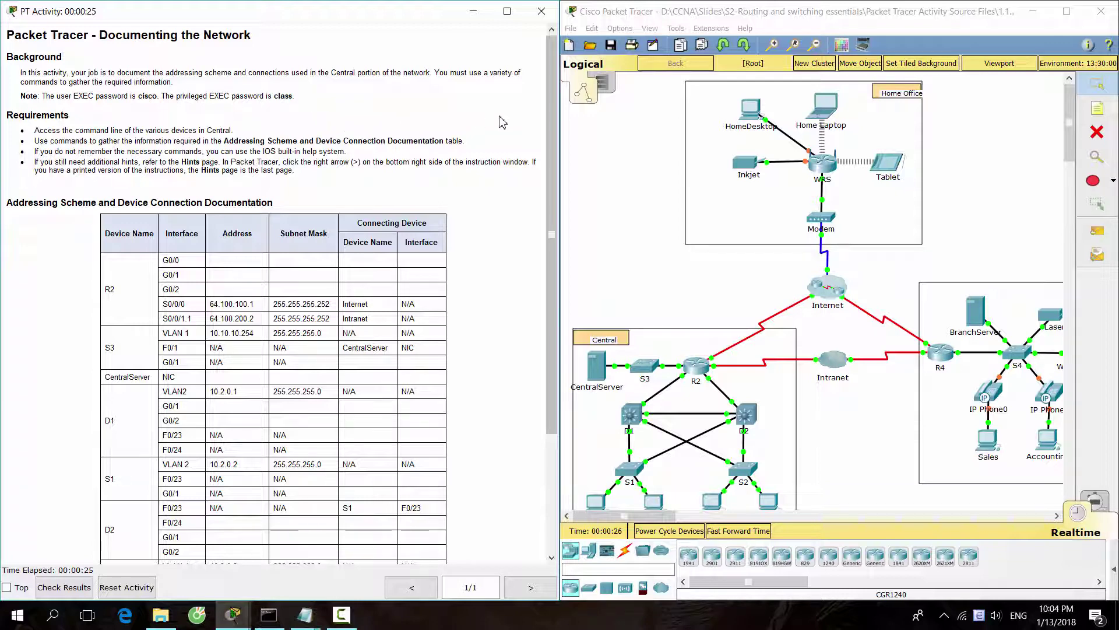
scroll(505, 124, "down", 3)
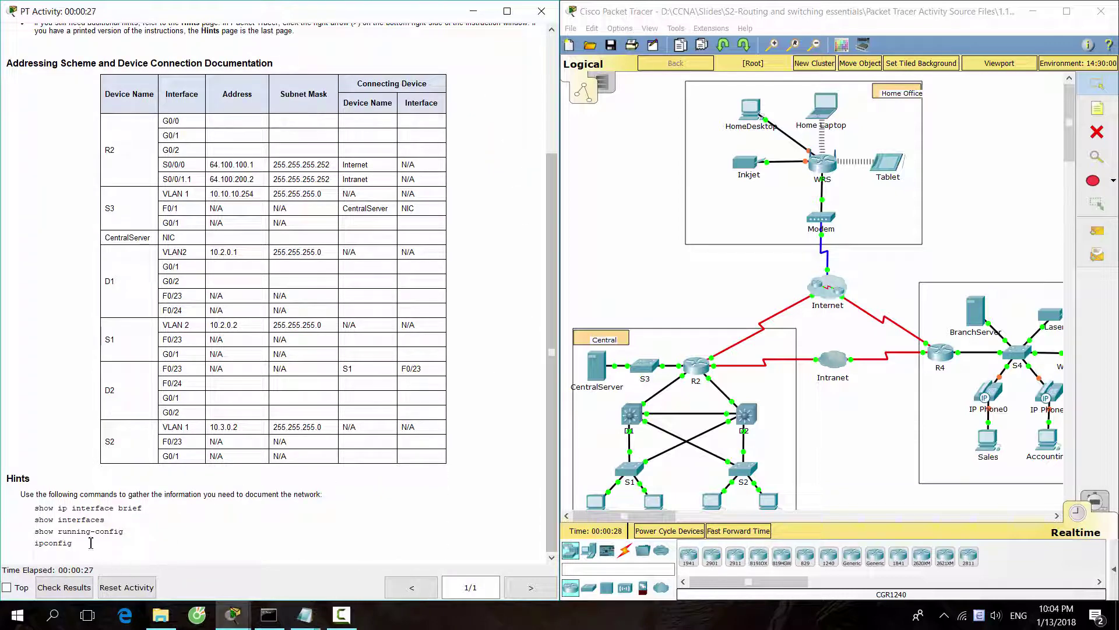
left_click_drag(91, 542, 3, 478)
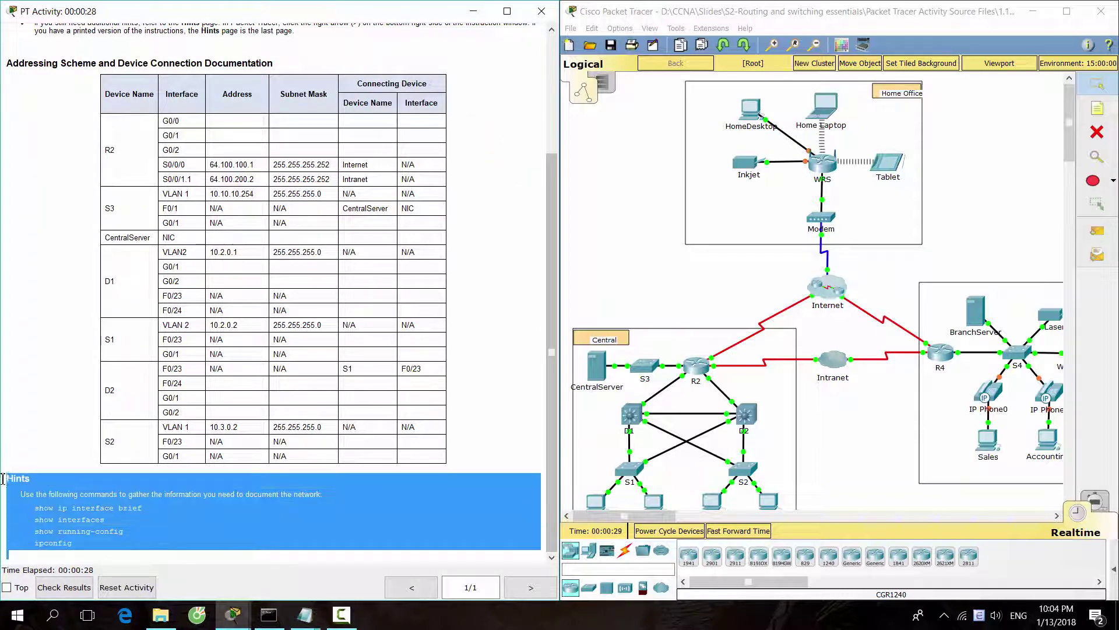
left_click(132, 555)
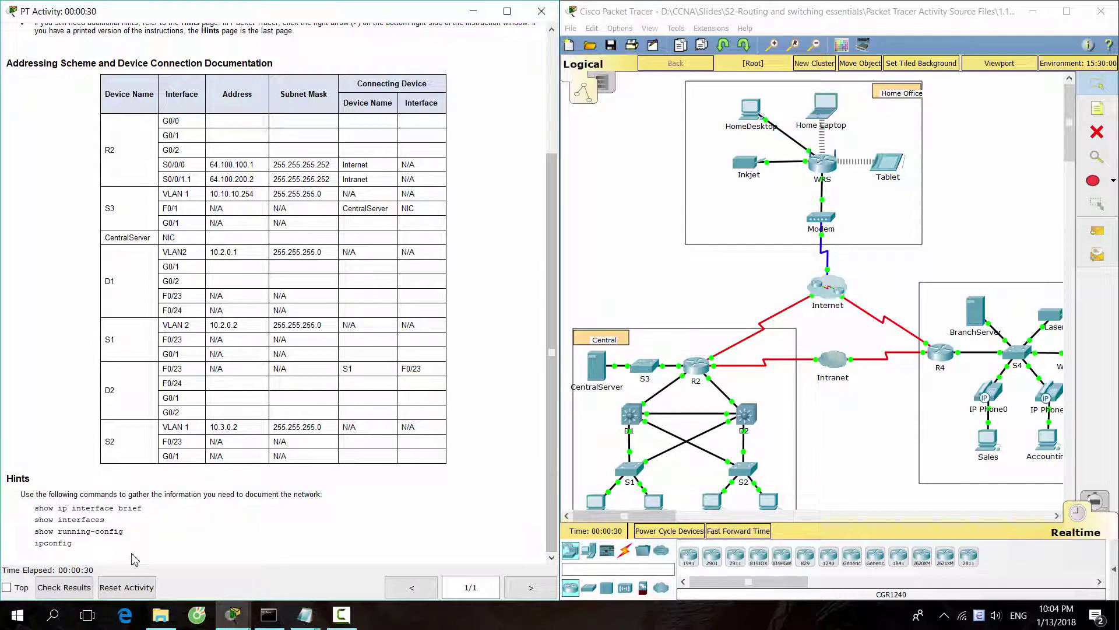
scroll(140, 551, "up", 3)
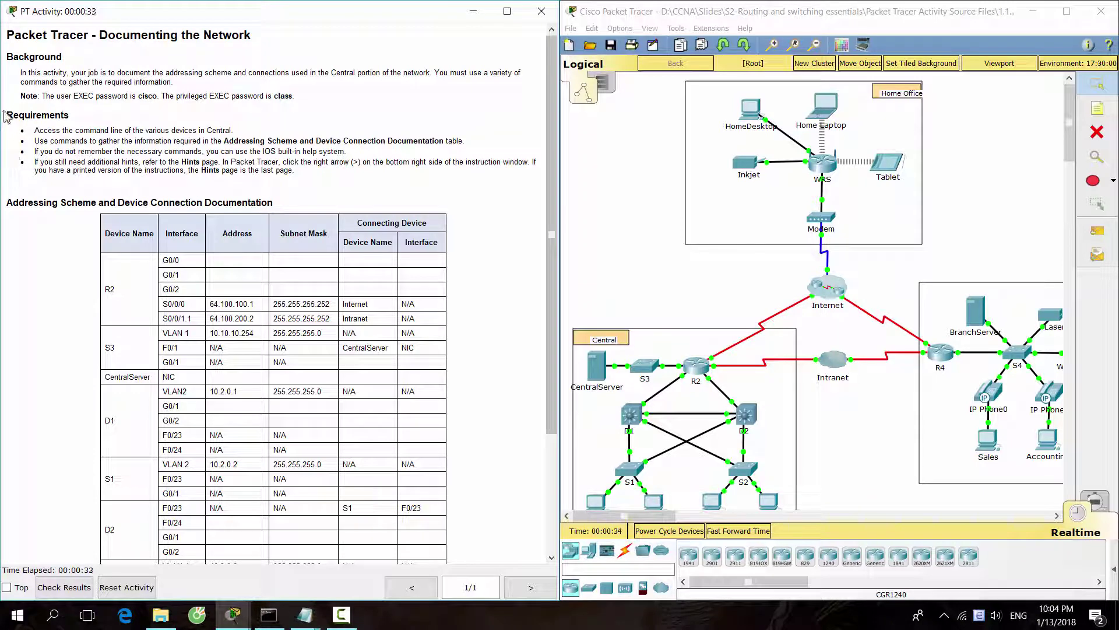
Review the Requirements and locate R2 in the addressing table's Device Name column.
left_click_drag(5, 116, 476, 140)
left_click(502, 295)
scroll(502, 295, "down", 3)
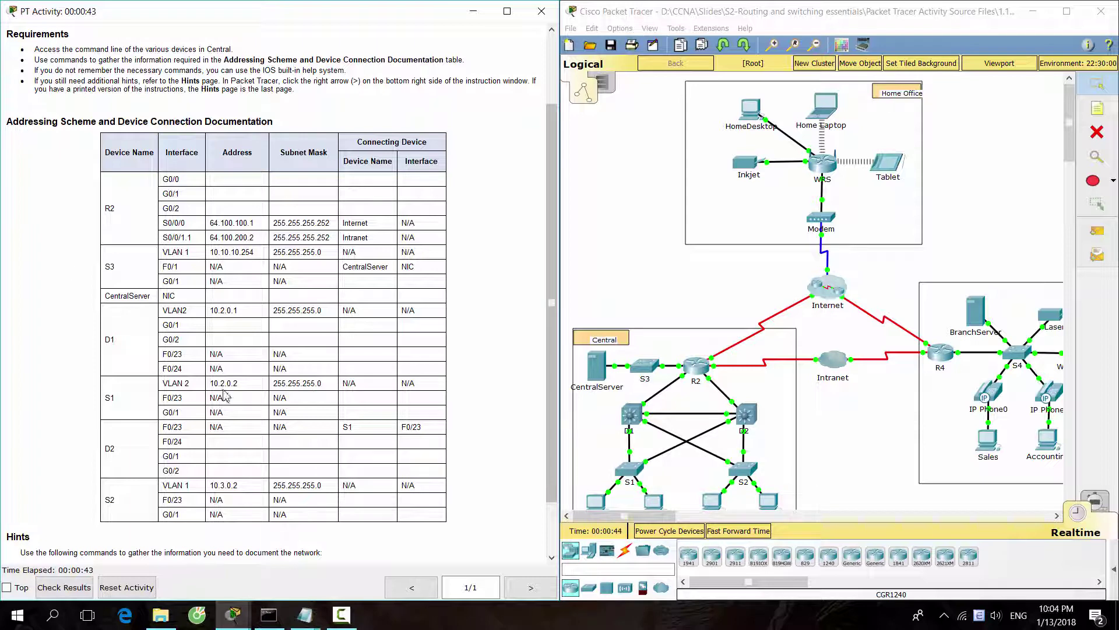
scroll(91, 350, "up", 3)
left_click_drag(120, 288, 102, 283)
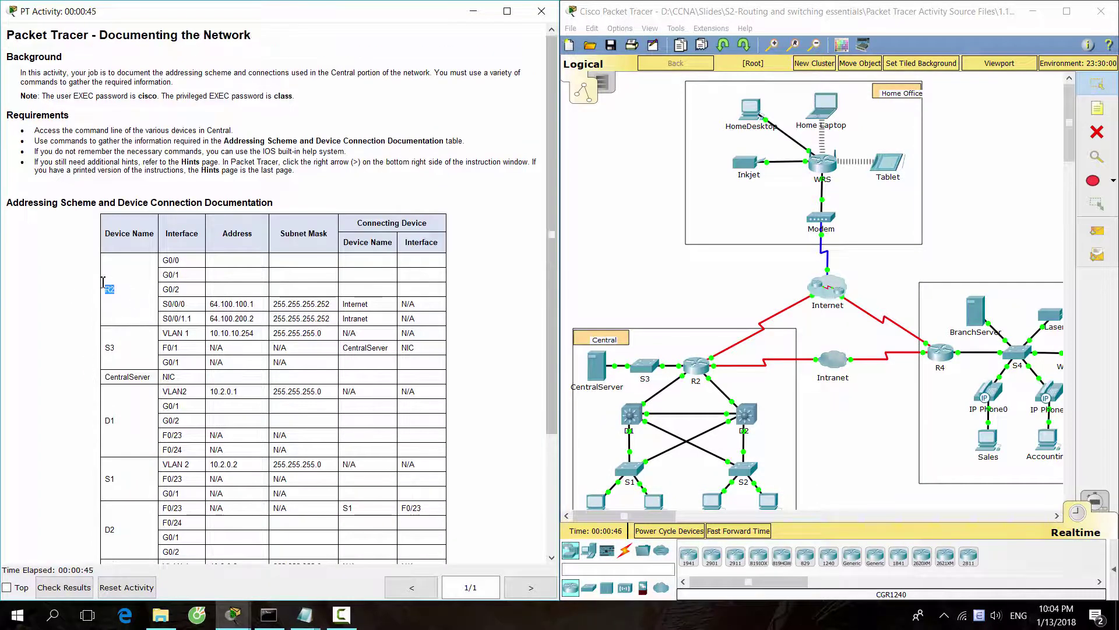
left_click(79, 333)
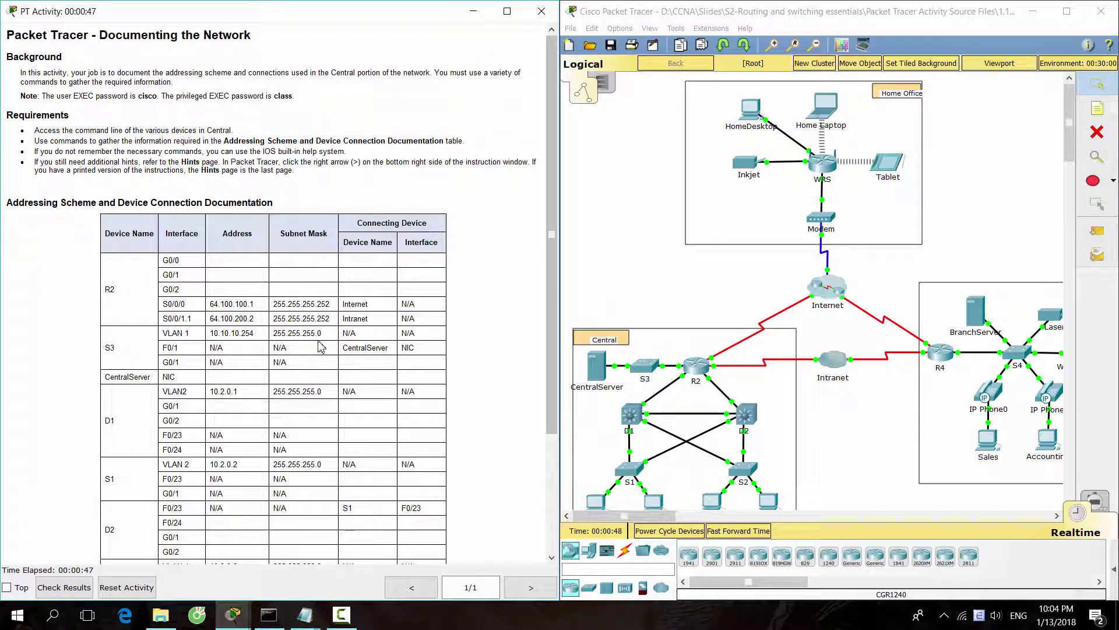
scroll(691, 347, "down", 3)
scroll(691, 347, "up", 2)
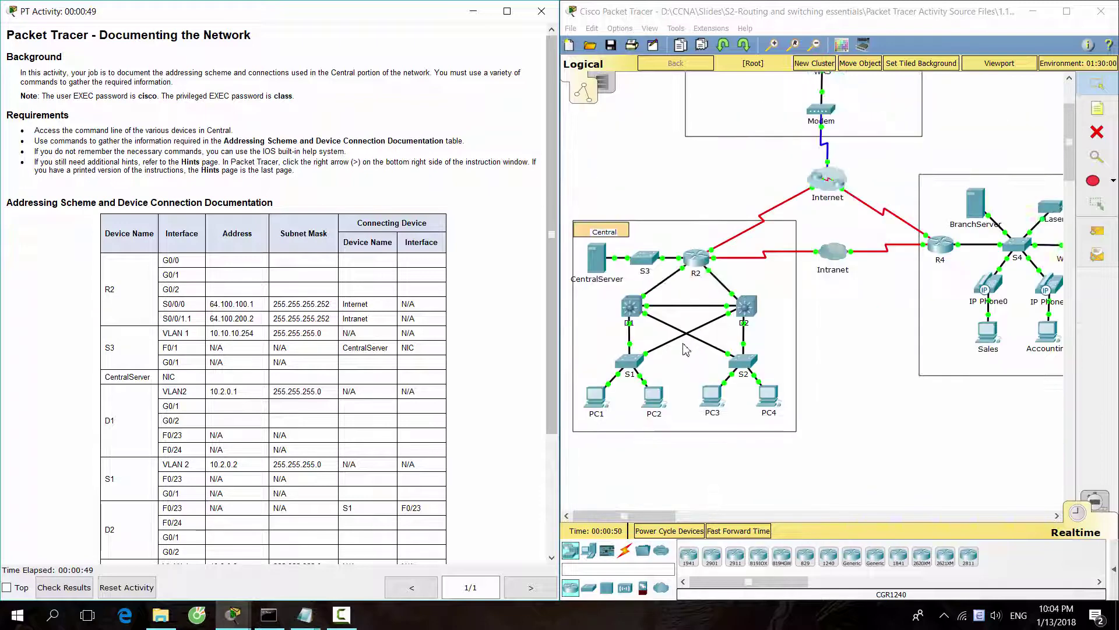
Open R2's command line and enter privileged EXEC mode using the password from the Note.
left_click(701, 263)
left_click_drag(584, 135, 781, 124)
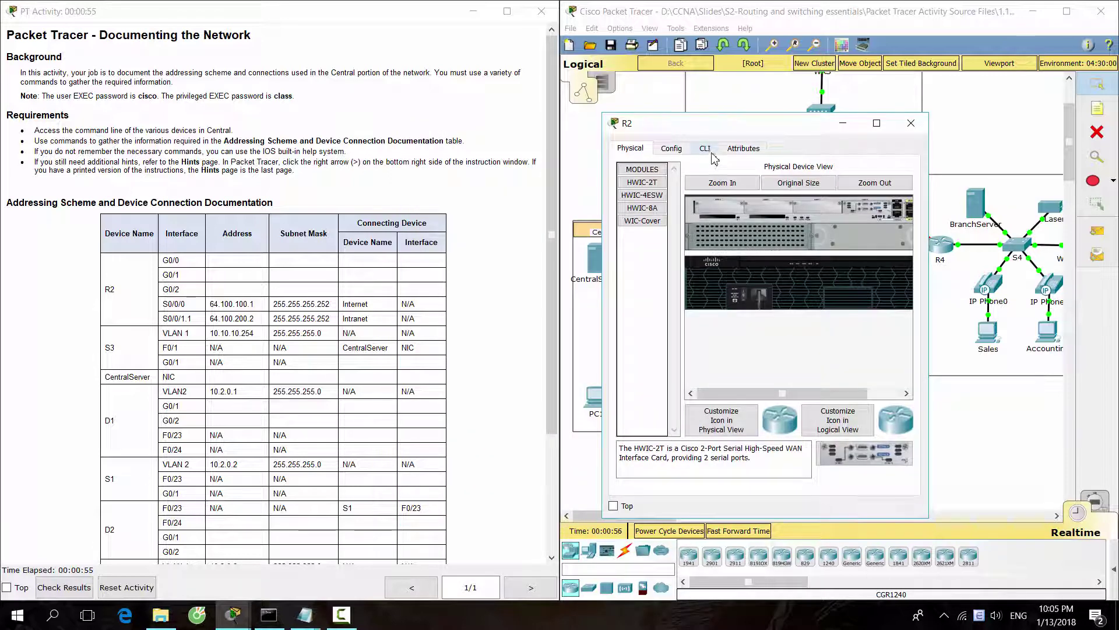
left_click(709, 151)
key("Return")
key("Return")
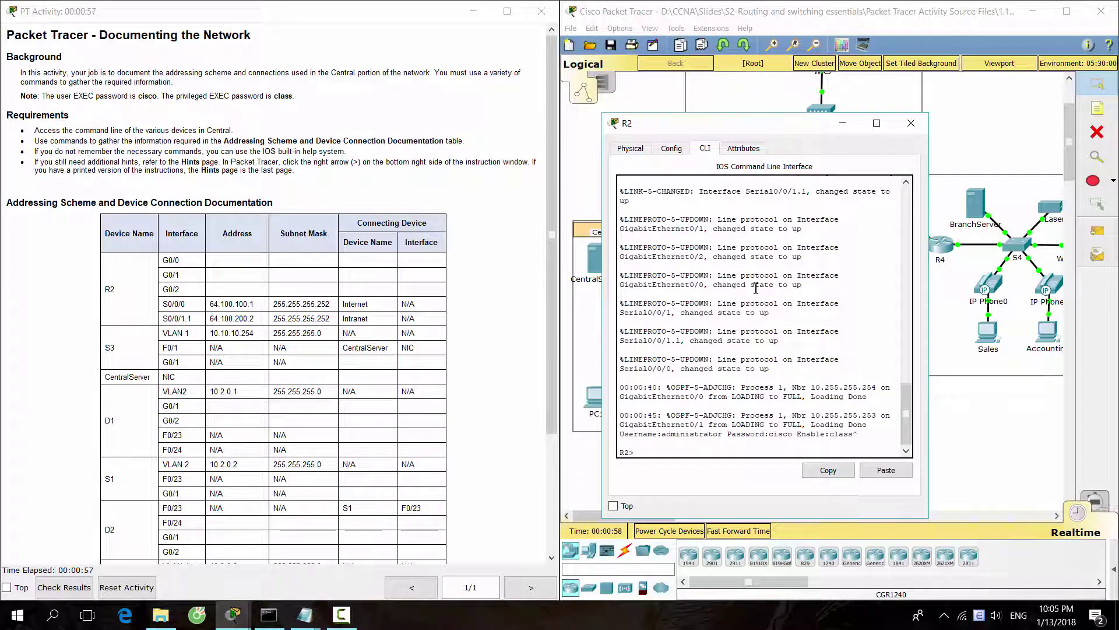
key("Return")
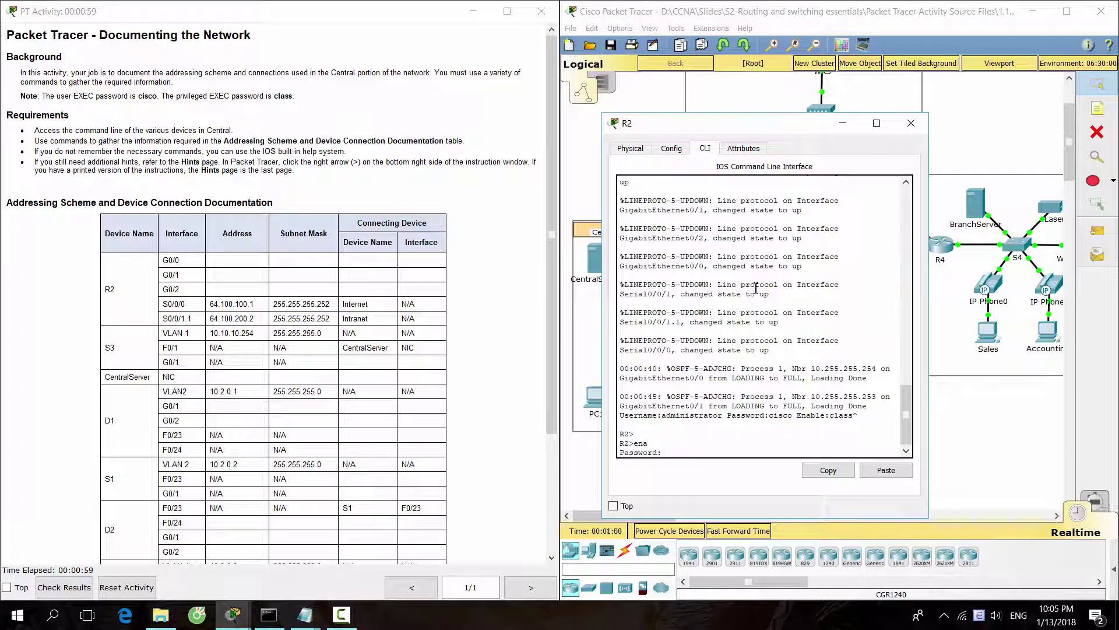
left_click(262, 184)
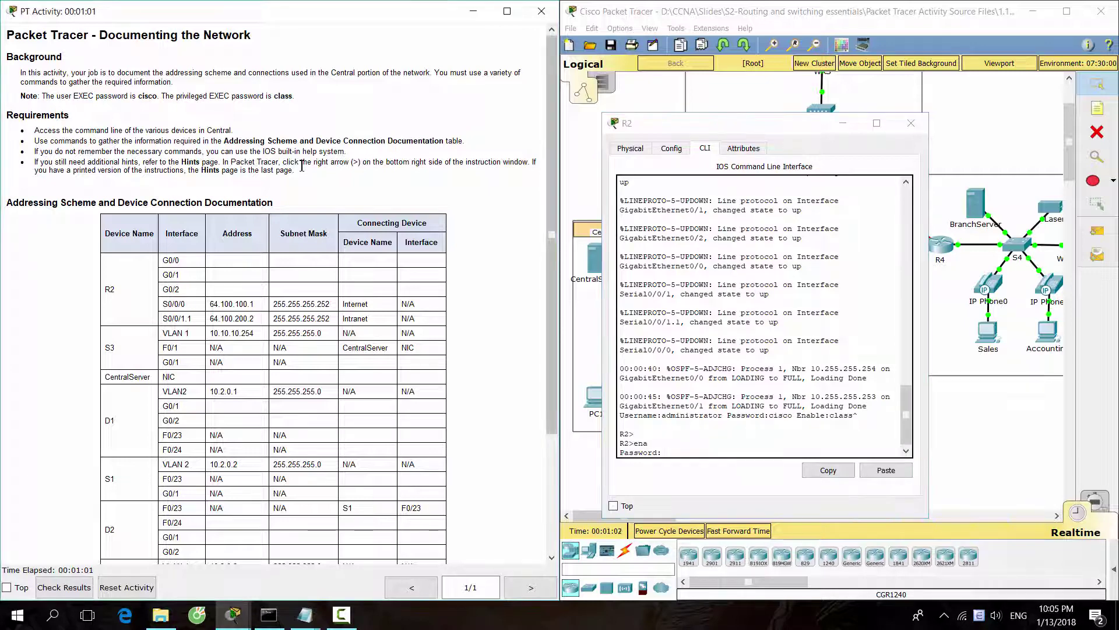
left_click_drag(304, 107, 321, 91)
left_click(700, 456)
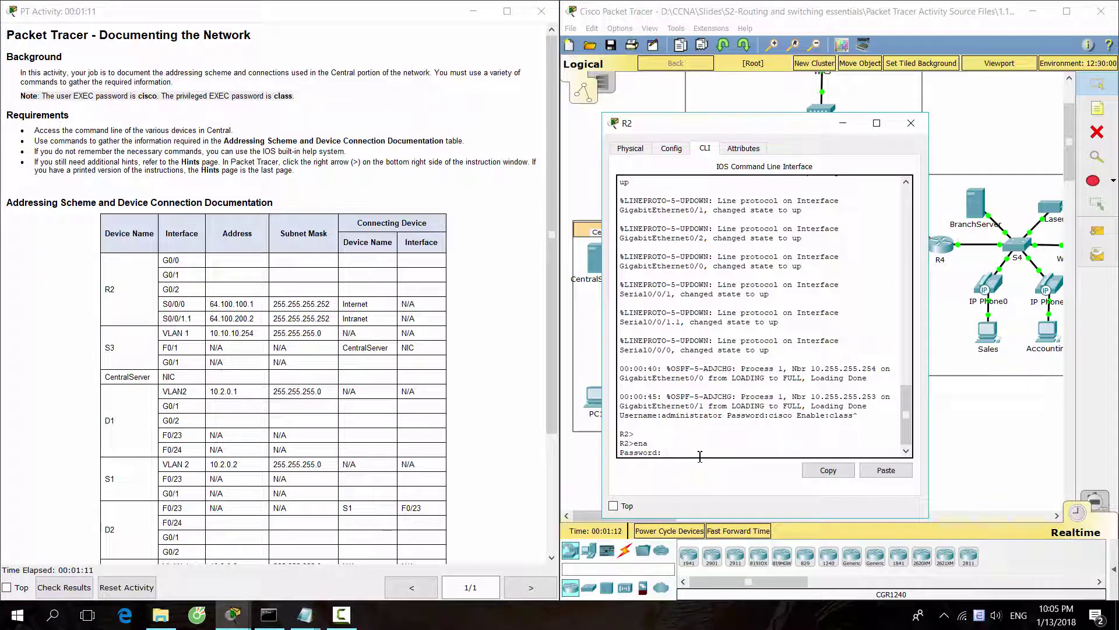
key("Return")
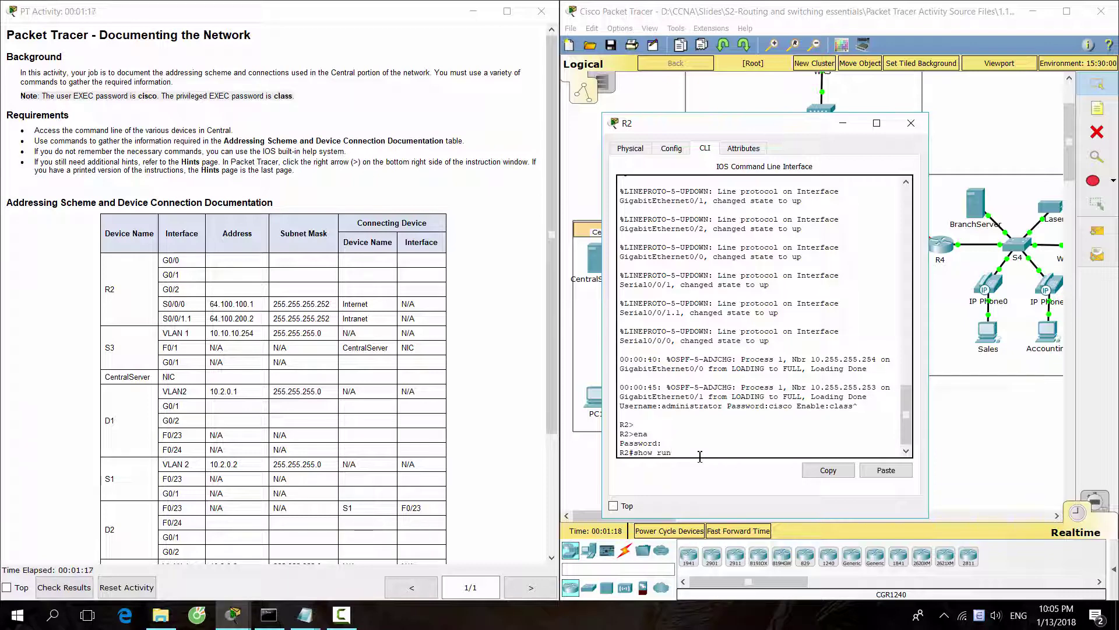
Run show running-config on R2 and pick out G0/0–G0/2 addresses 10.255.255.245, 10.255.255.249, 10.10.10.1.
type("show run")
key("Tab")
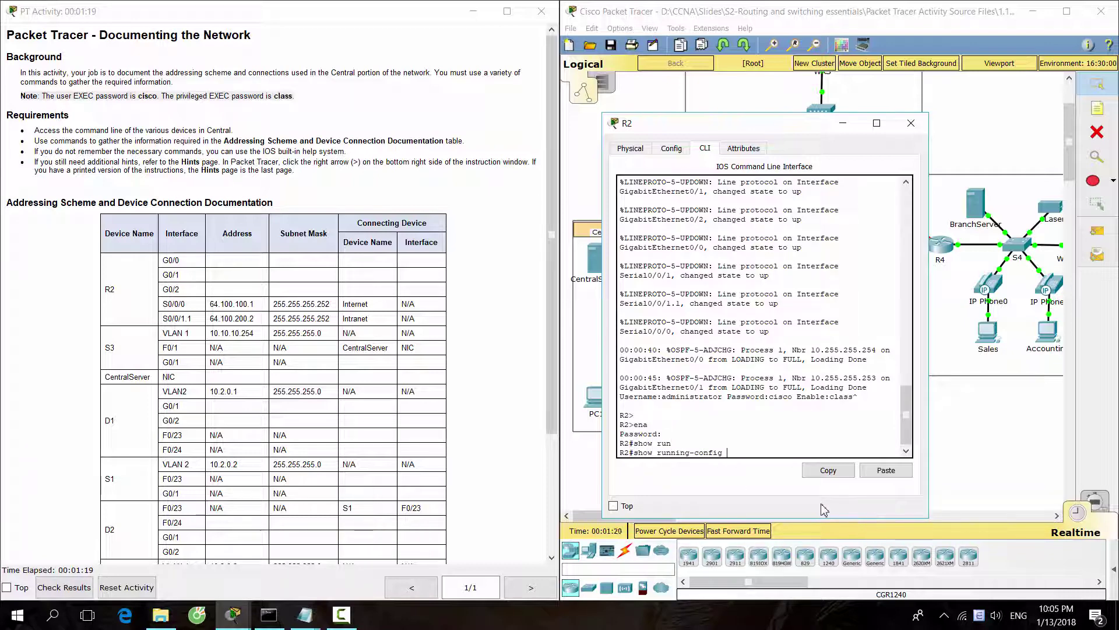
key("Return")
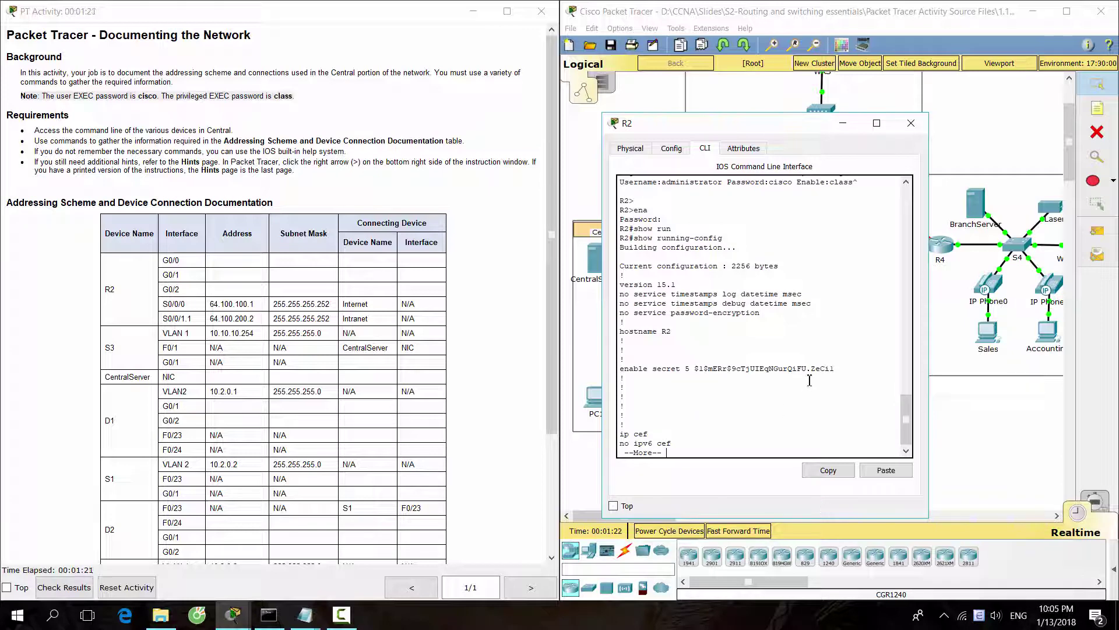
key("space")
key("space")
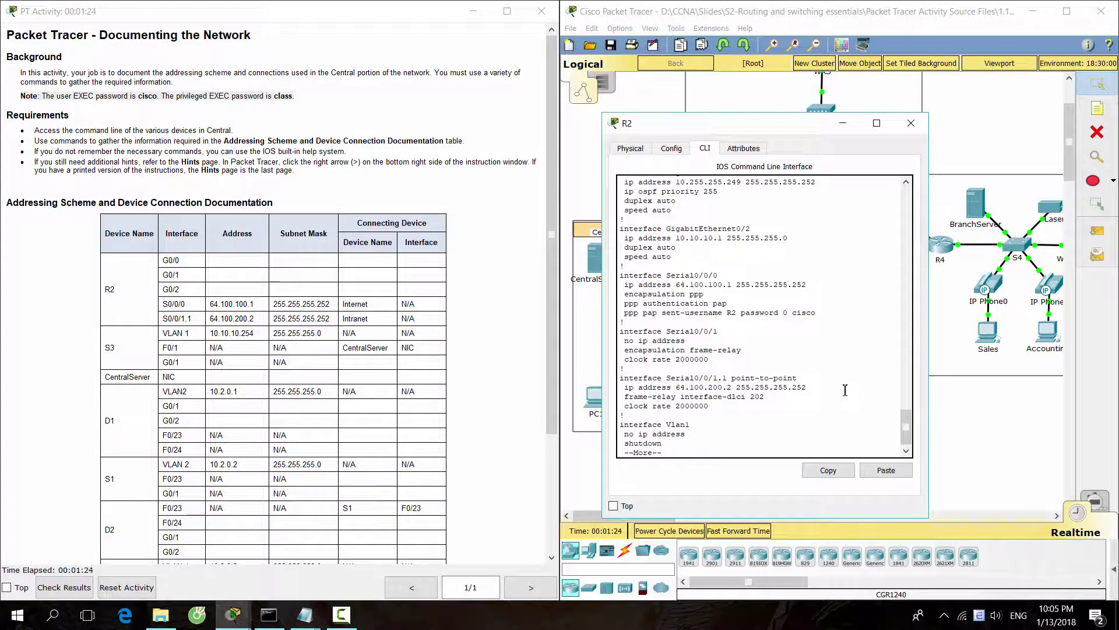
key("space")
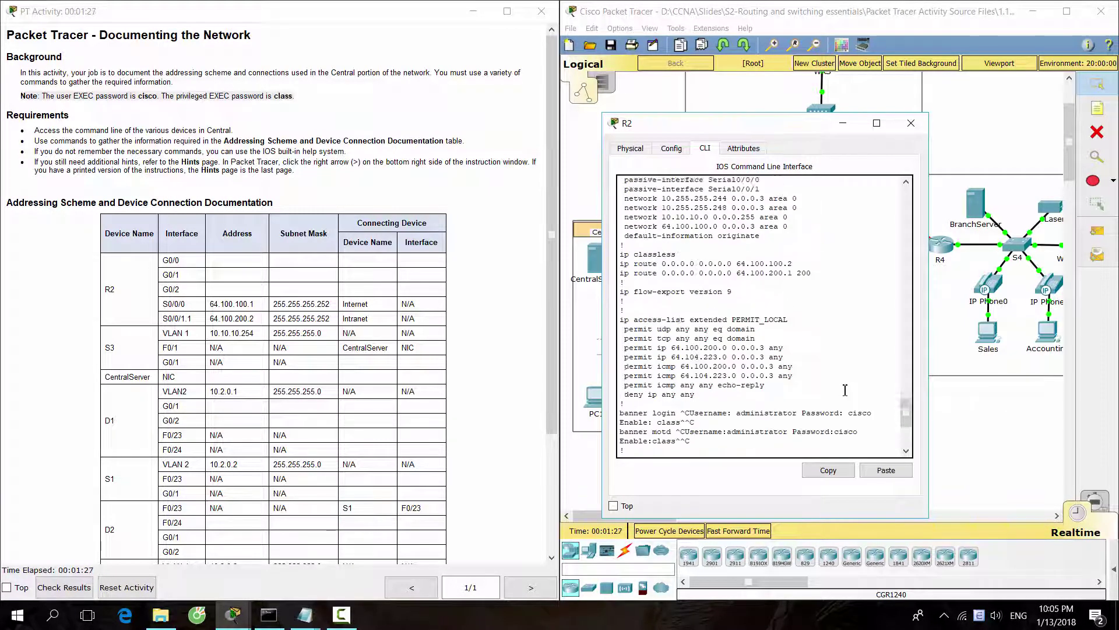
scroll(846, 390, "up", 10)
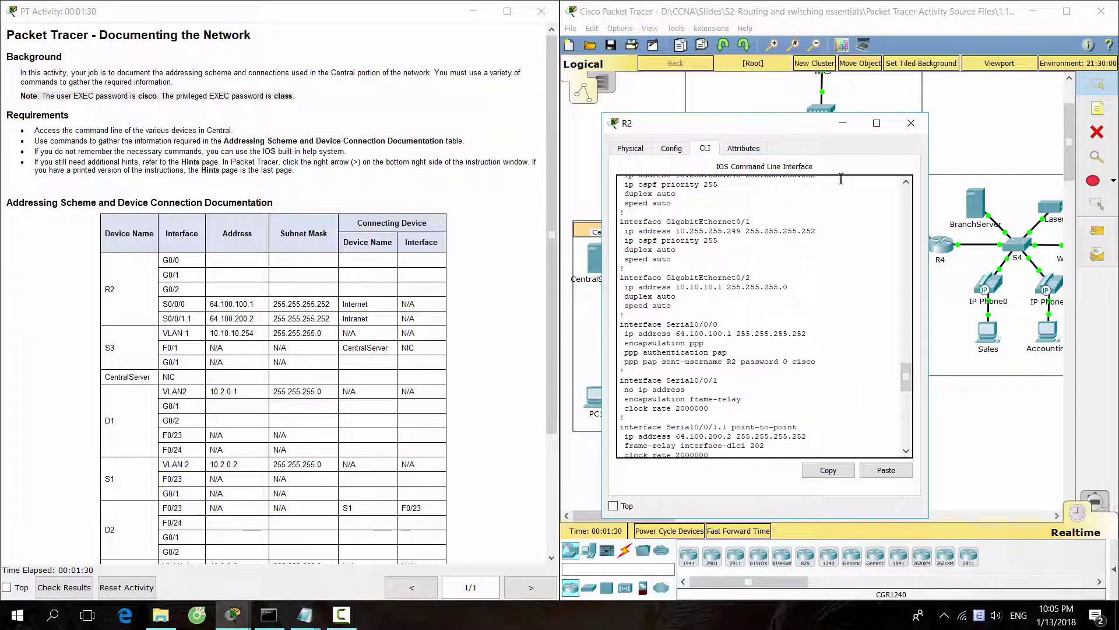
left_click_drag(766, 124, 830, 106)
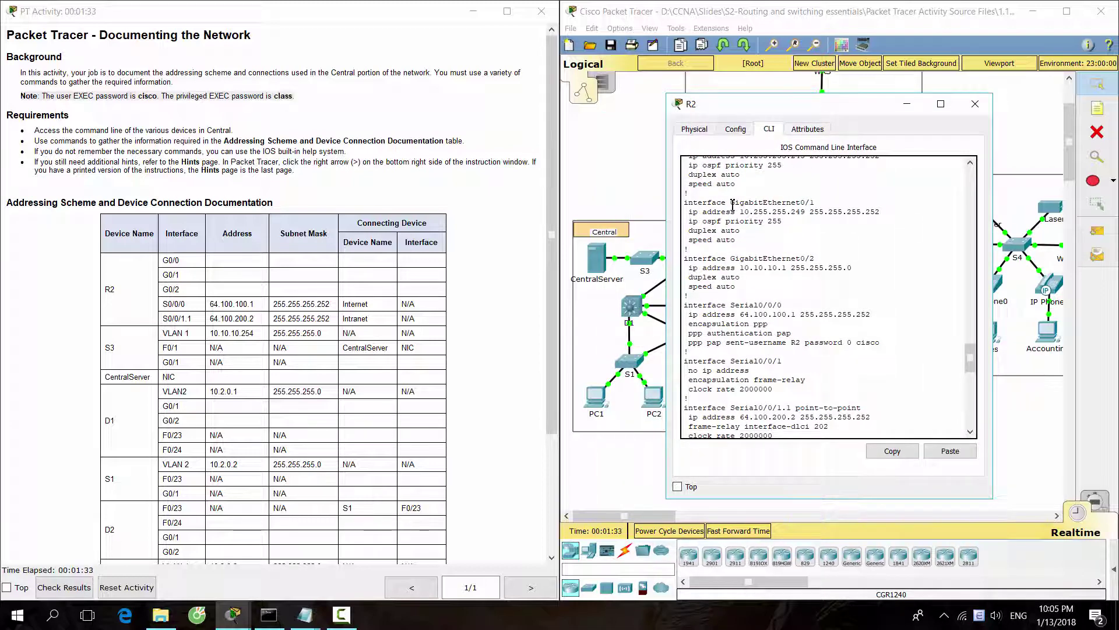
scroll(810, 277, "up", 2)
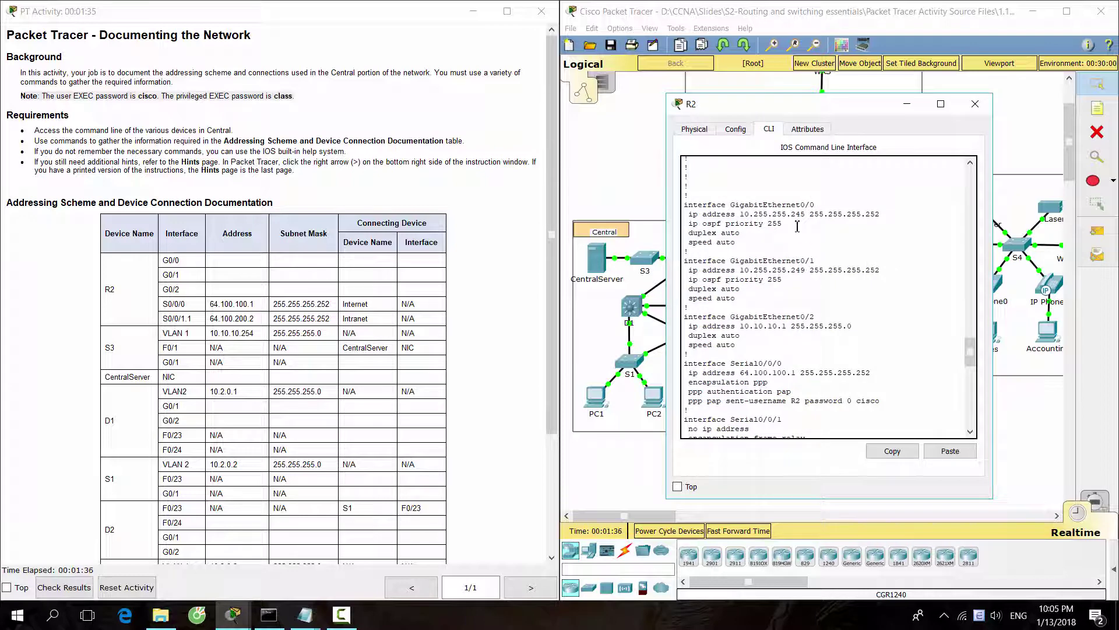
left_click_drag(738, 208, 873, 224)
left_click_drag(739, 269, 881, 271)
left_click_drag(737, 325, 867, 328)
left_click(867, 328)
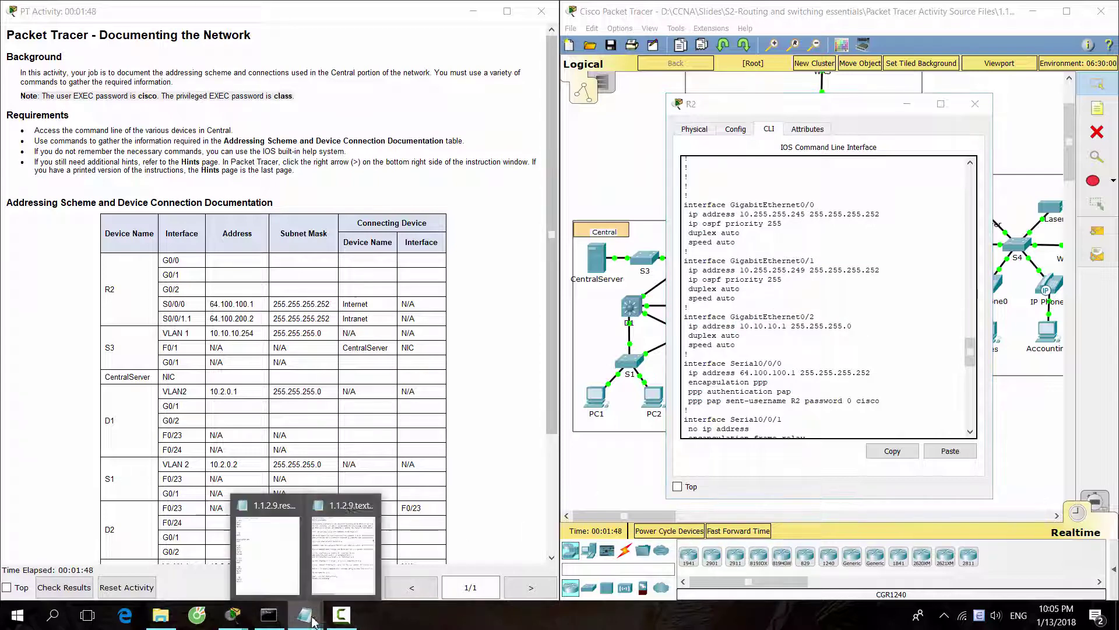
Fill R2's G0/0 and G0/1 lines in Notepad, pasting G0/1's 10.255.255.249 with its mask.
left_click(294, 534)
left_click_drag(685, 44, 275, 70)
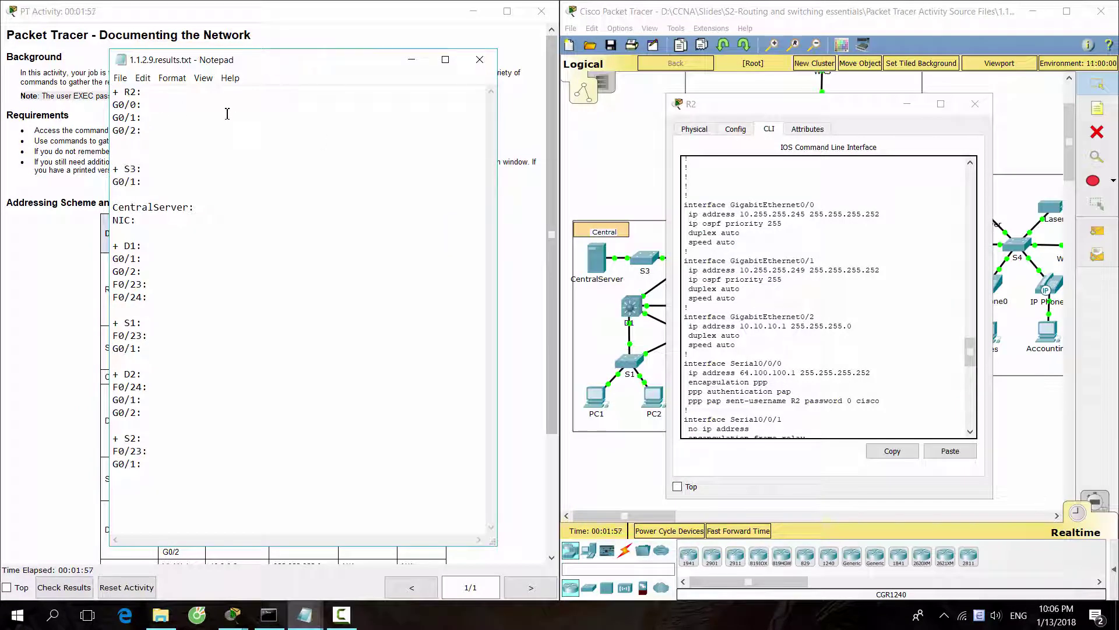
key("Tab")
type("10.255.255.245  255.255.255.252")
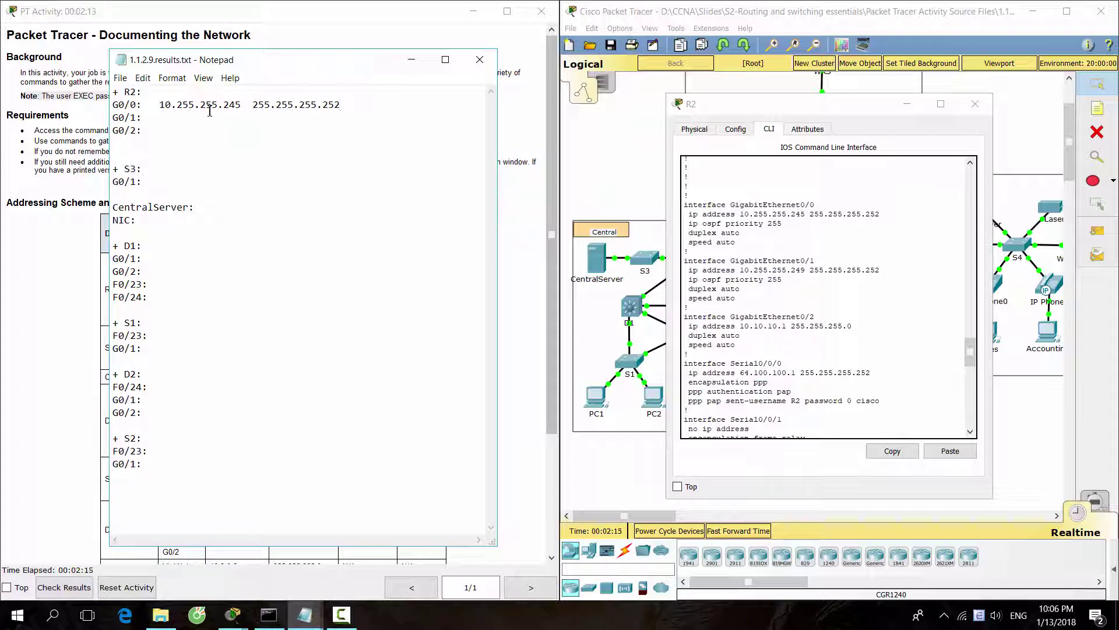
left_click_drag(743, 271, 881, 271)
key("ctrl+c")
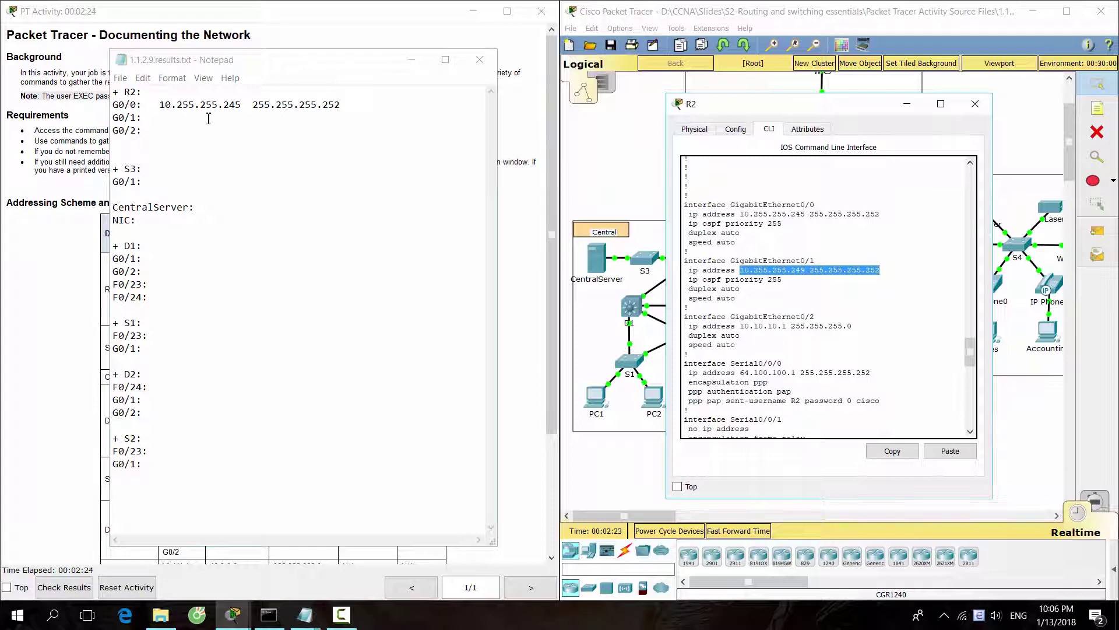
left_click(209, 118)
key("ctrl+v")
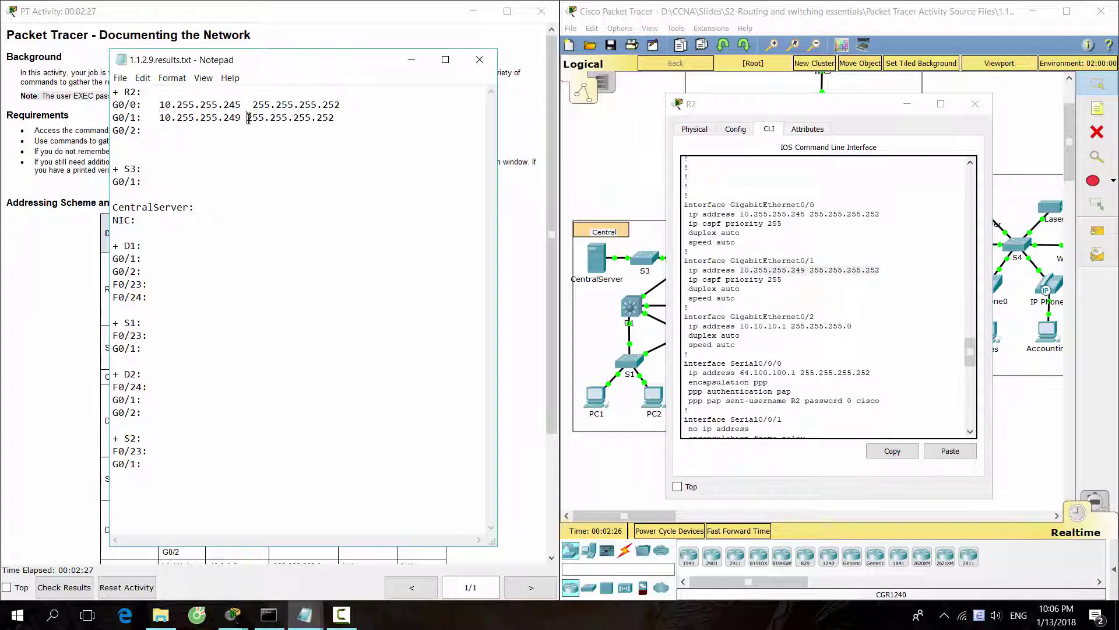
left_click(249, 119)
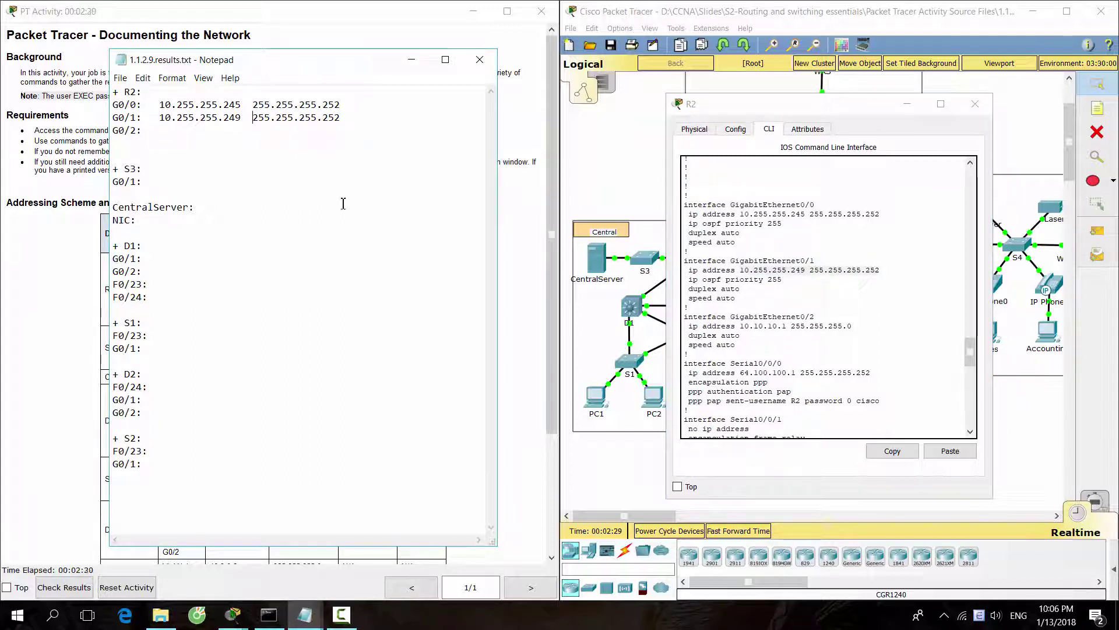
Paste G0/2's 10.10.10.1 with mask 255.255.255.0 aligned in Notepad, then close R2's window.
left_click_drag(742, 328, 853, 327)
left_click(892, 450)
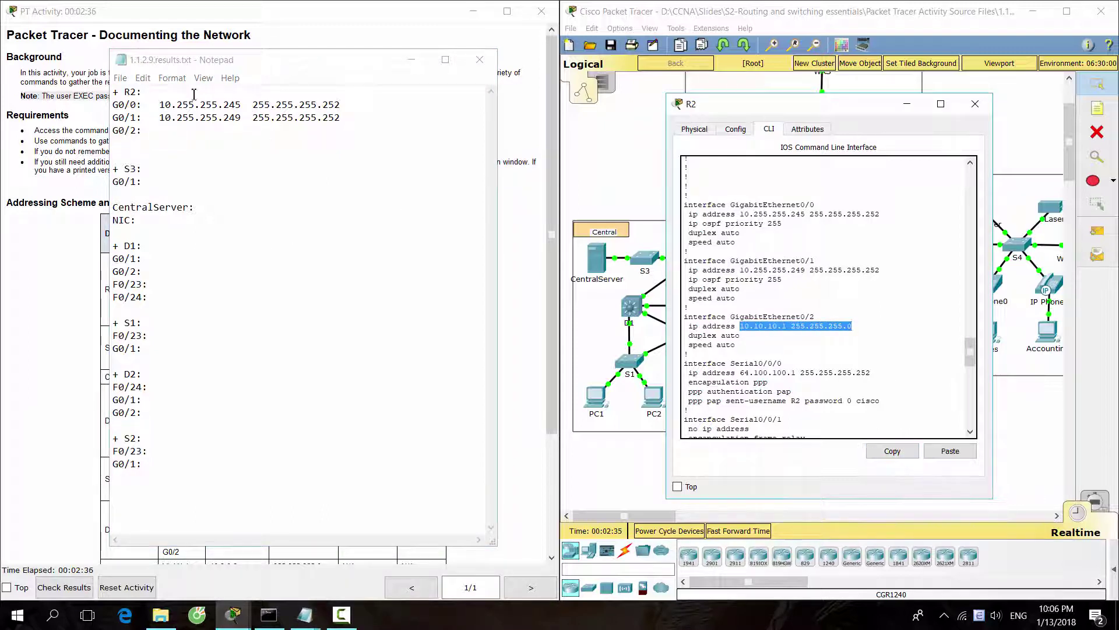
left_click(192, 130)
key("ctrl+v")
left_click(222, 130)
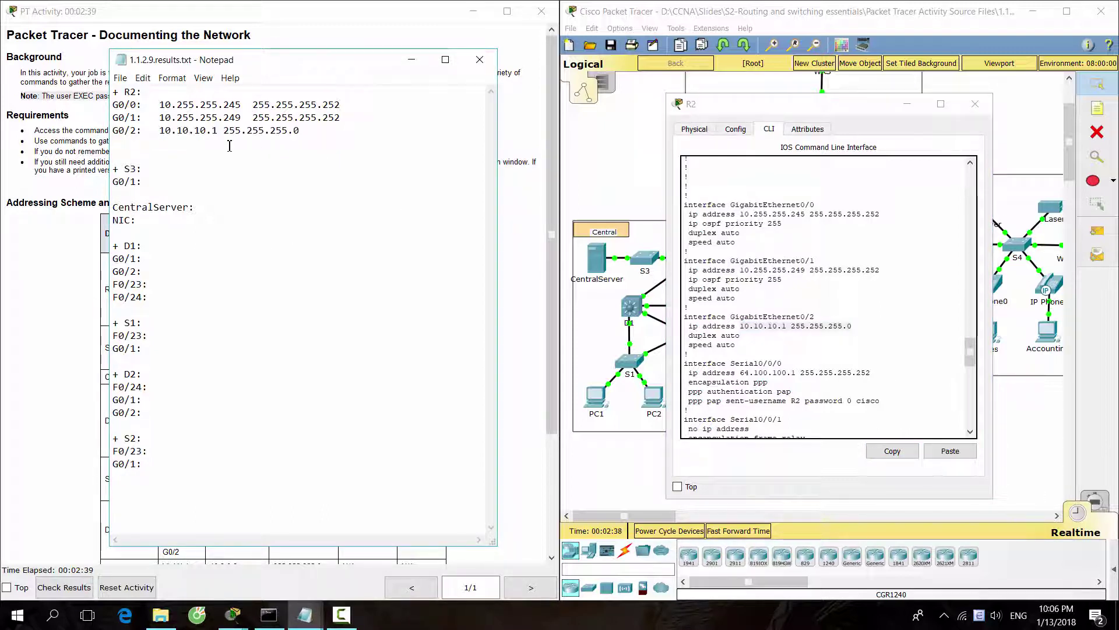
key("Tab")
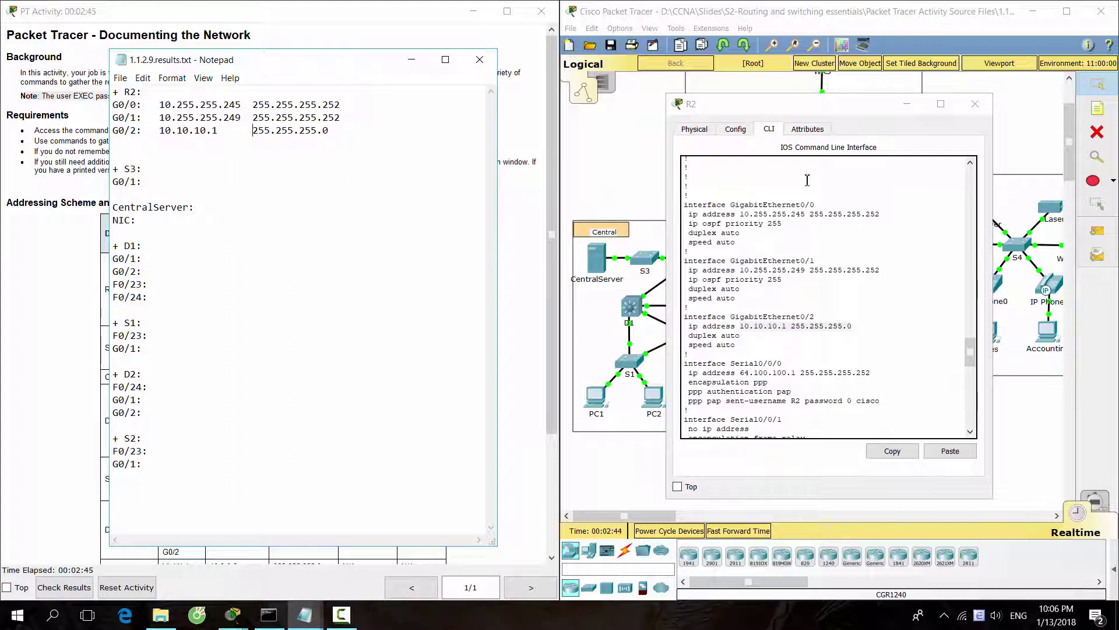
left_click(807, 121)
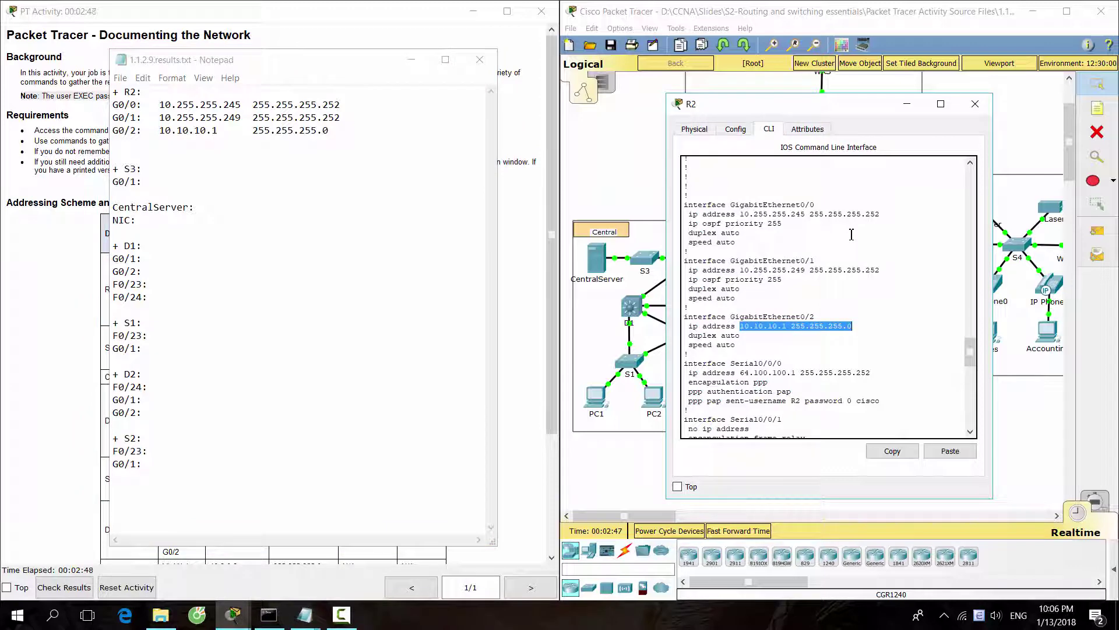
left_click(975, 104)
left_click(681, 226)
left_click(908, 266)
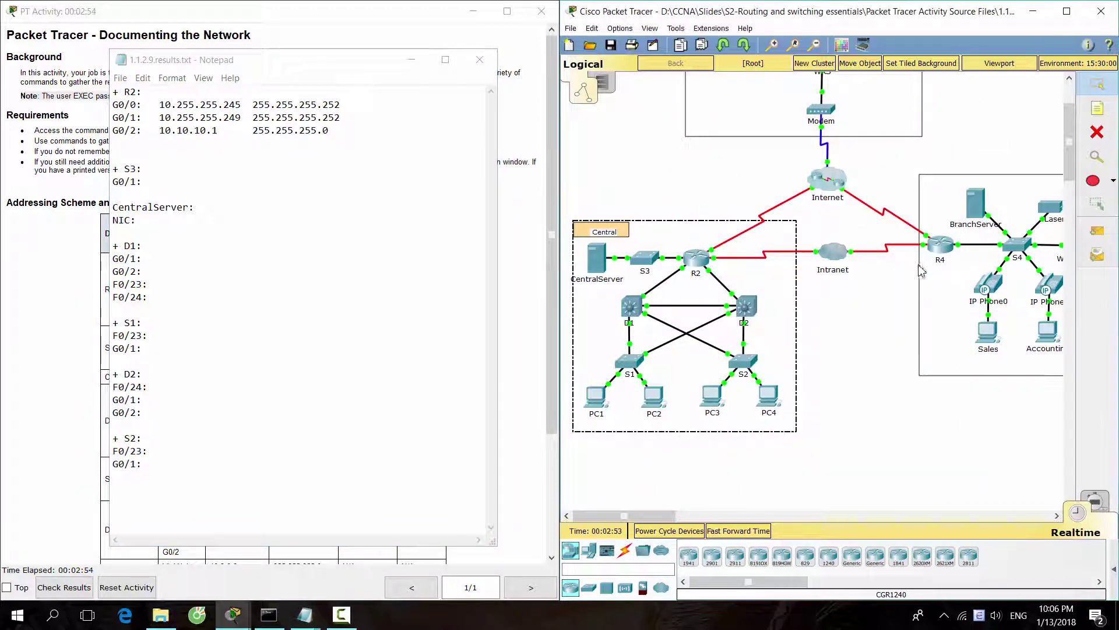
left_click(620, 28)
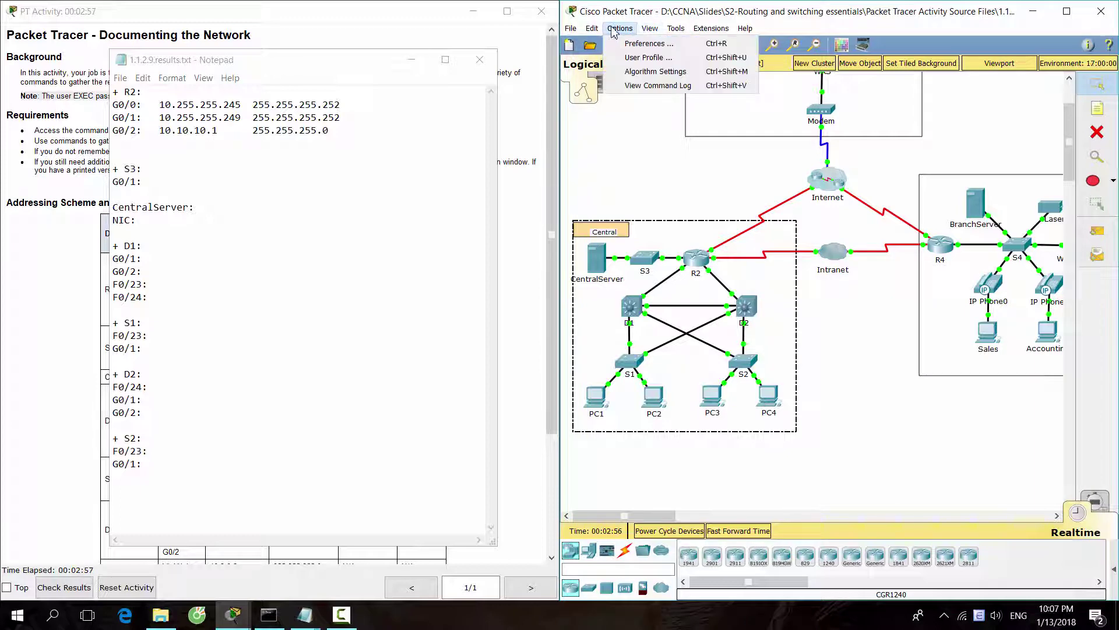
left_click(635, 42)
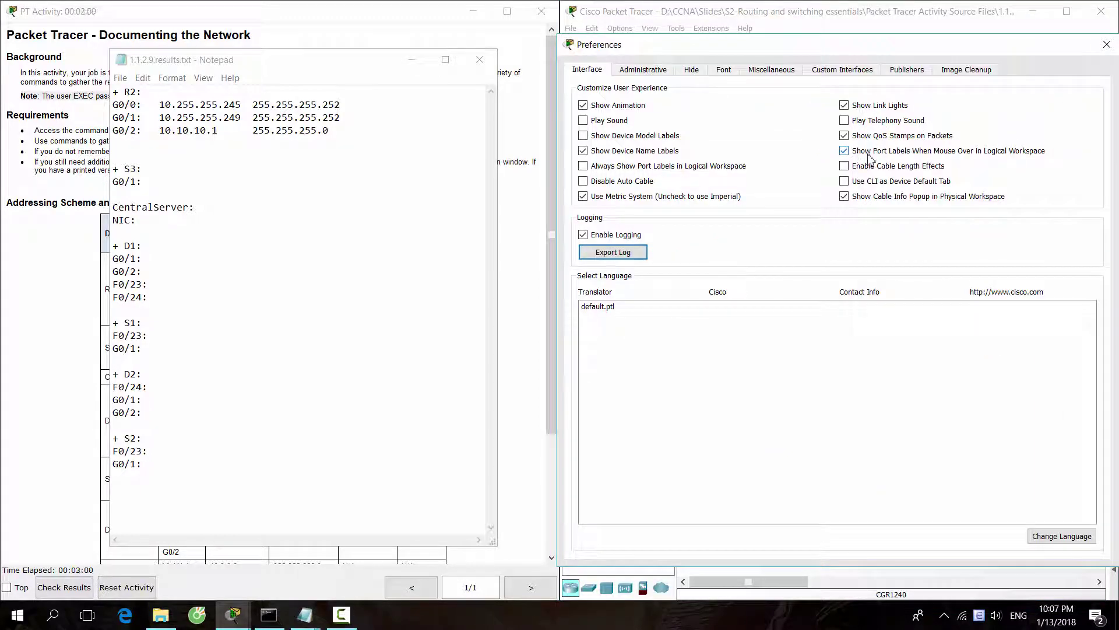
left_click(1107, 44)
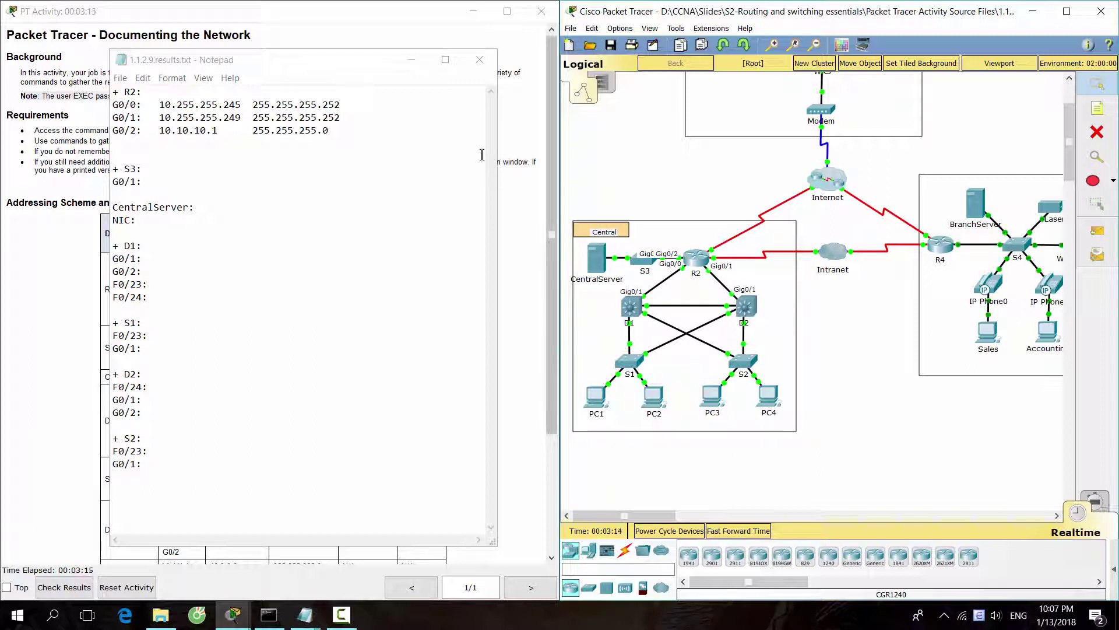
left_click(426, 106)
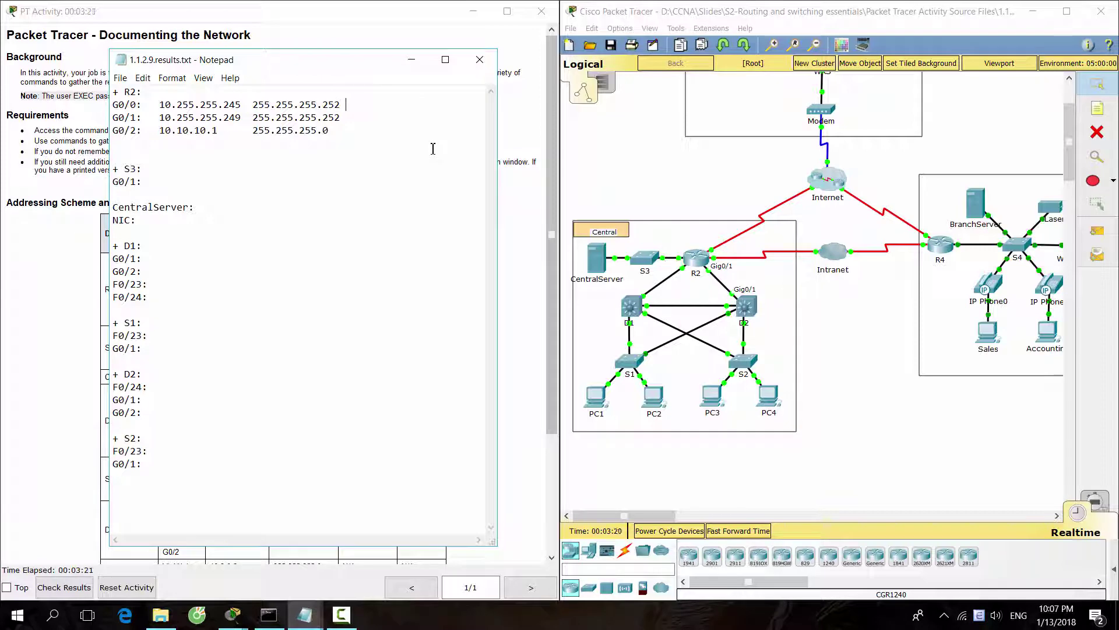
Enter D1 as R2's G0/0 neighbour and check the table's Device Name and Interface columns.
type("D1")
left_click_drag(296, 57, 654, 66)
left_click(360, 224)
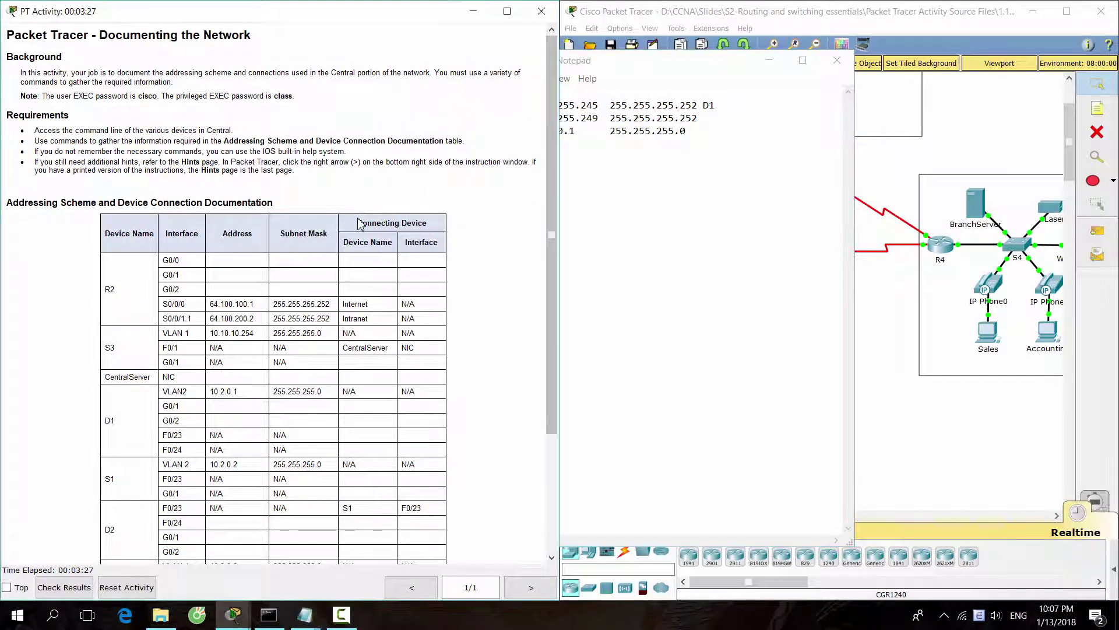
left_click_drag(359, 224, 455, 247)
left_click(456, 252)
left_click_drag(646, 74, 276, 74)
left_click(693, 242)
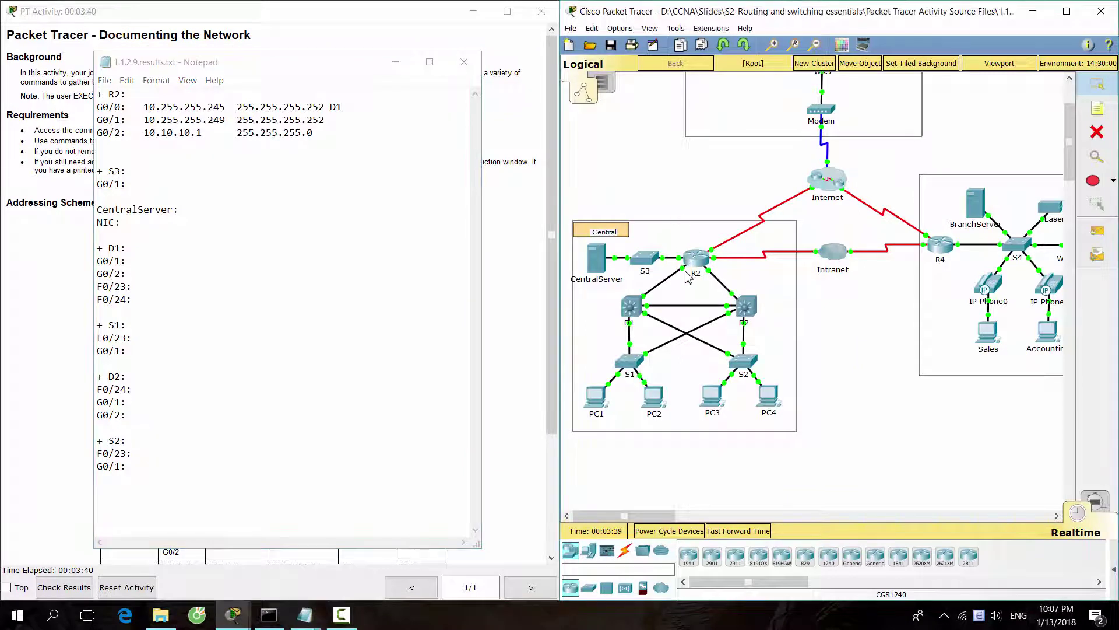
Record G0/1 as the connecting port for D1 on R2's G0/0 line and D2 on R2's G0/1 line.
mouse_move(685, 274)
left_click(370, 110)
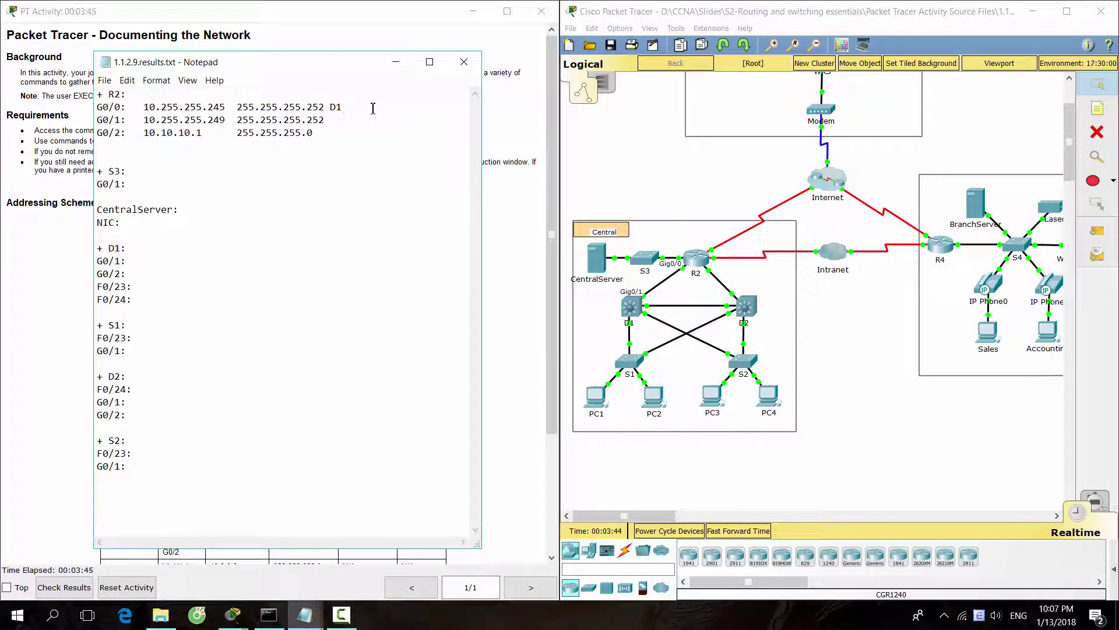
key("Tab")
type("G0/1")
left_click(825, 327)
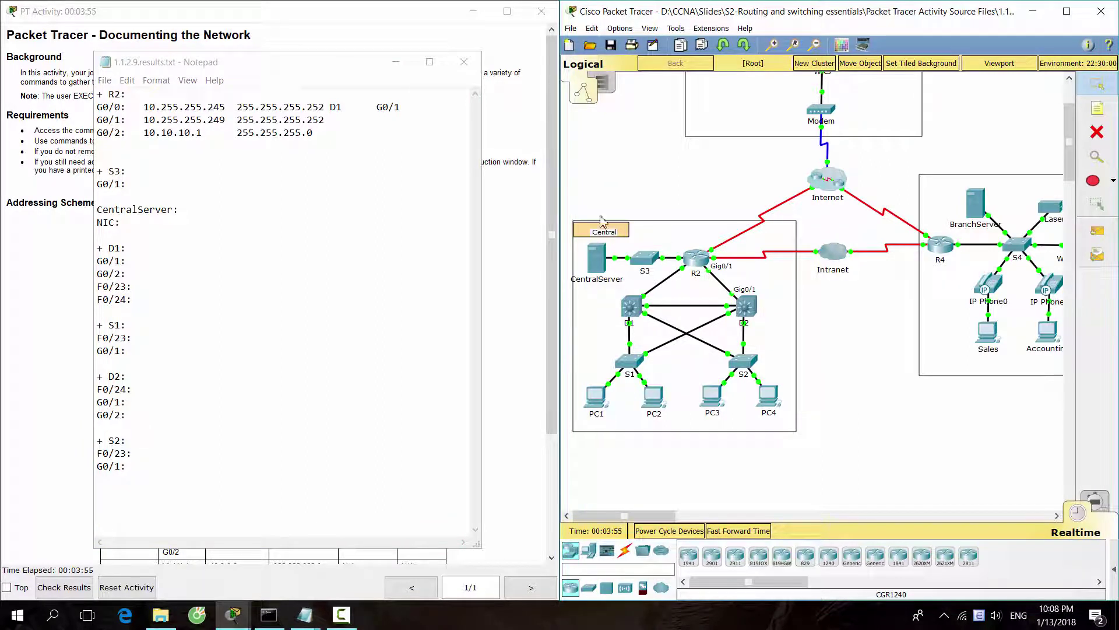
left_click(352, 123)
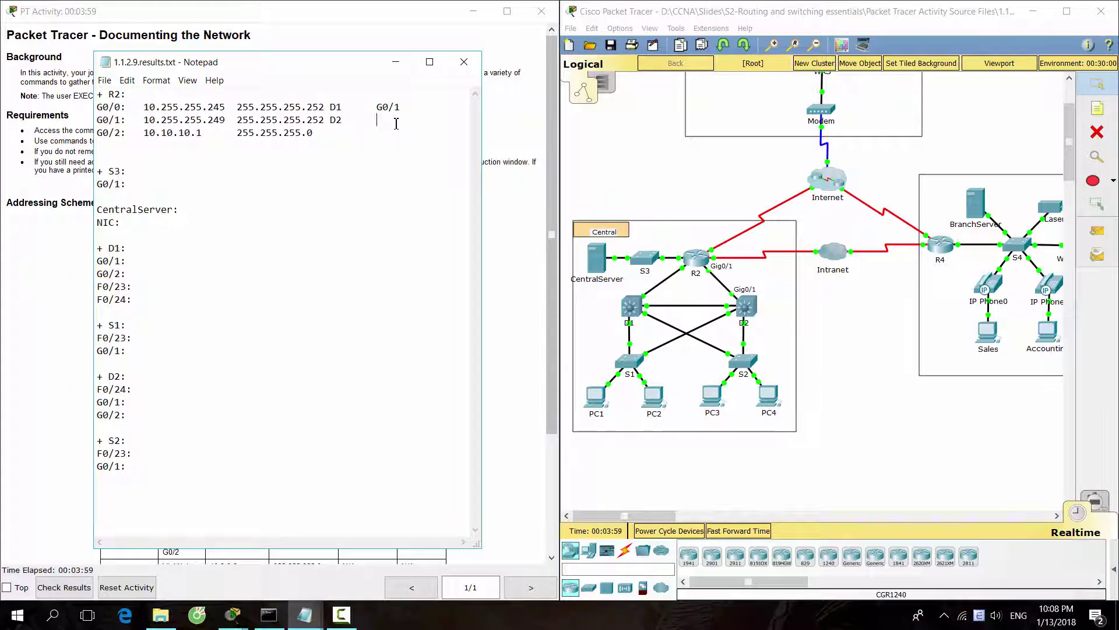
type("G0/1")
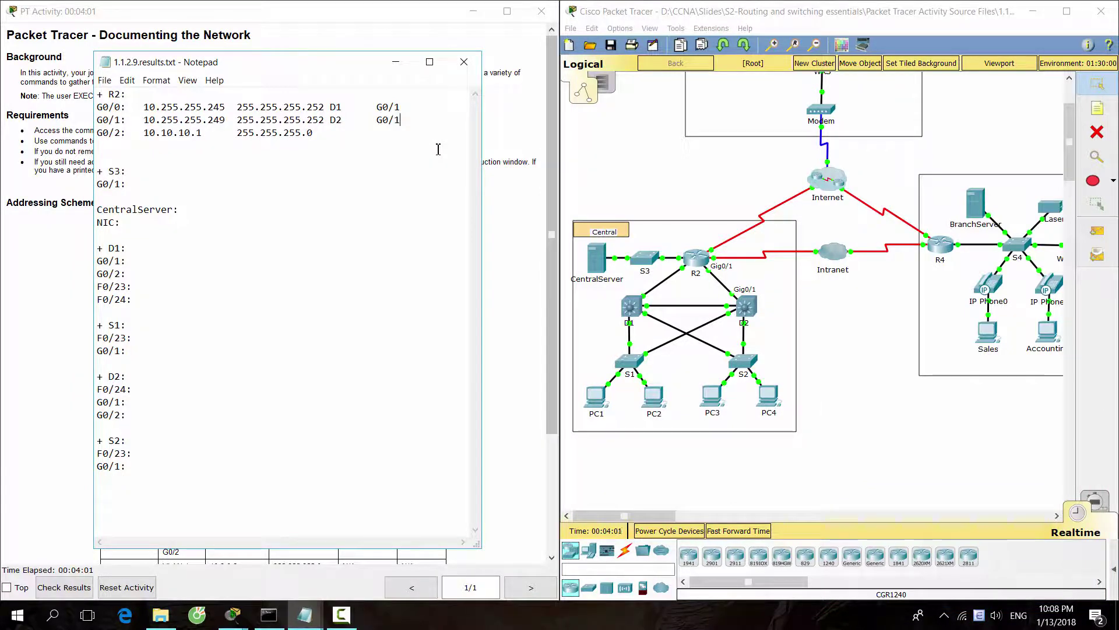
Record S3 G0/1 as the neighbour on R2's G0/2 line.
left_click(686, 283)
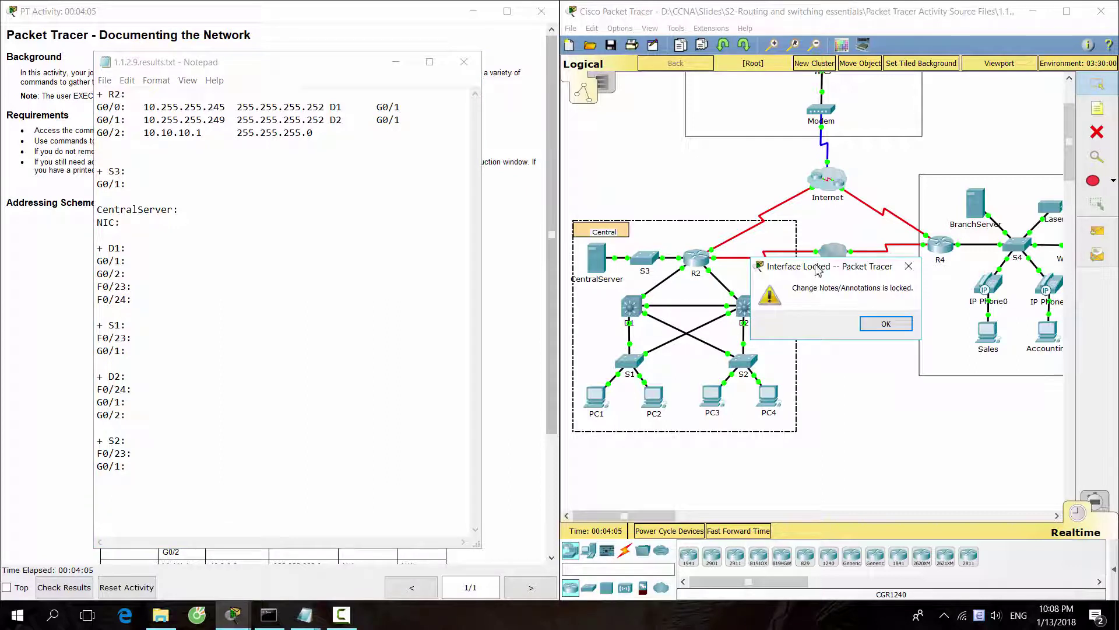
left_click(901, 265)
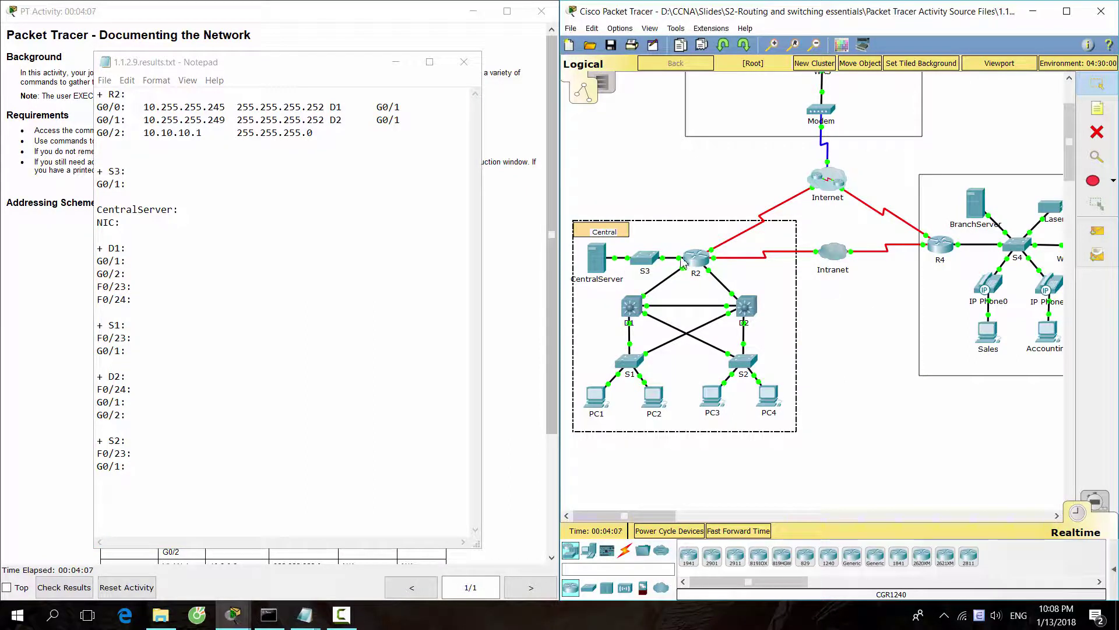
mouse_move(682, 263)
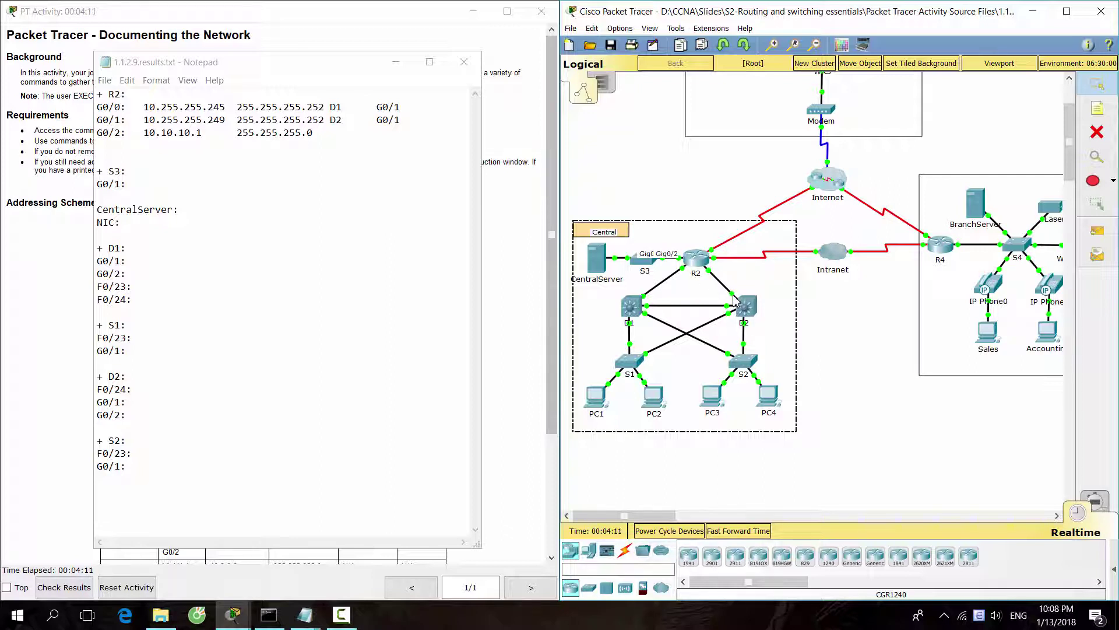
left_click(863, 370)
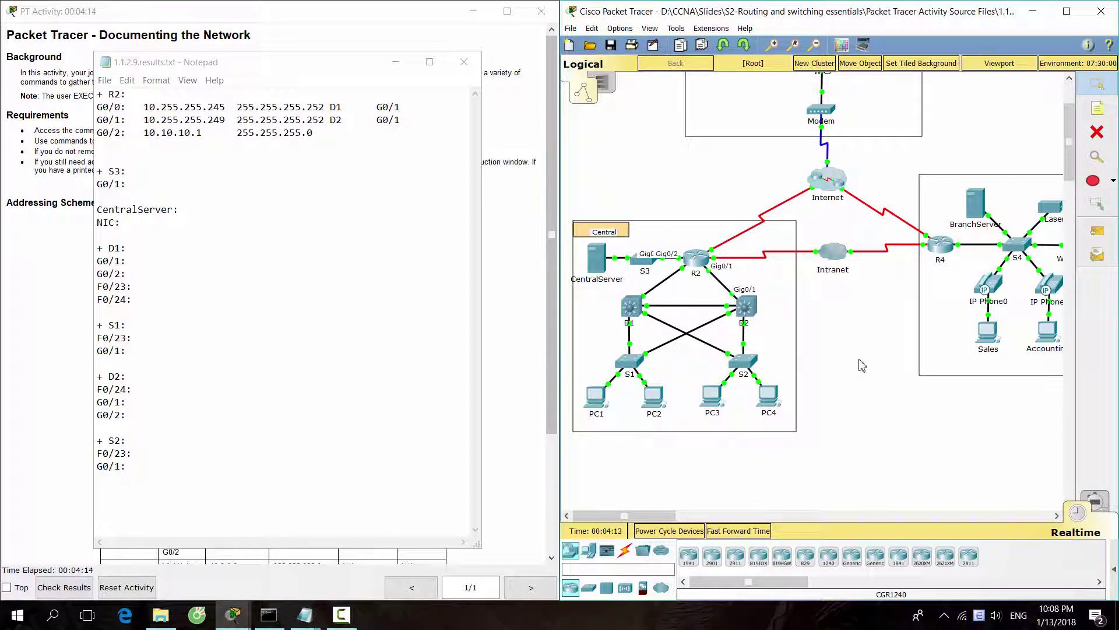
left_click(347, 137)
key("Tab")
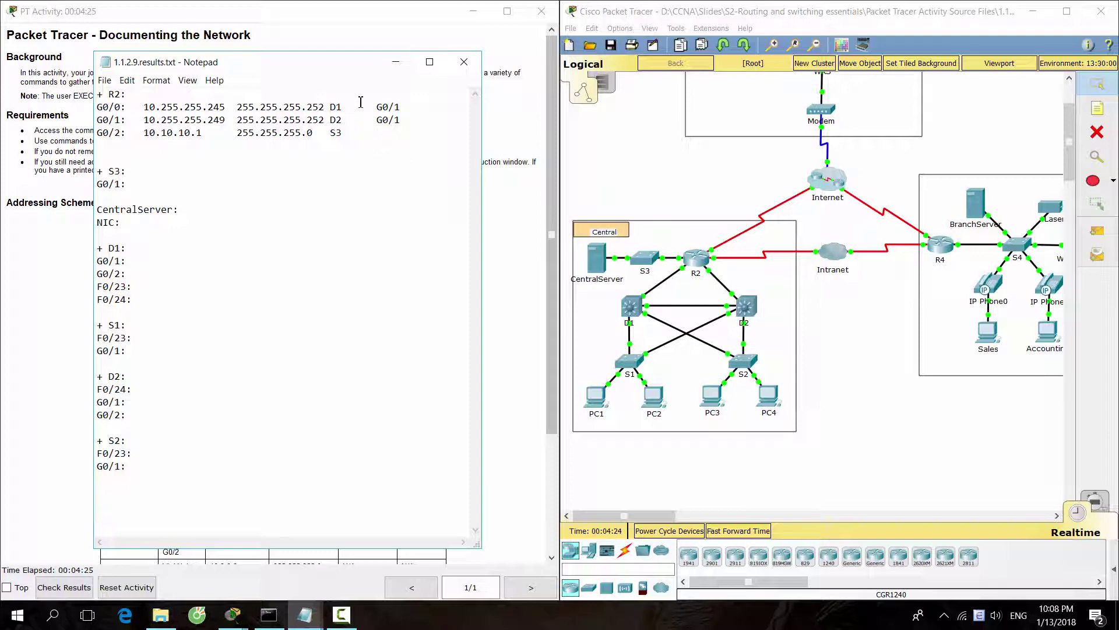
left_click_drag(334, 64, 768, 66)
left_click_drag(281, 362, 164, 362)
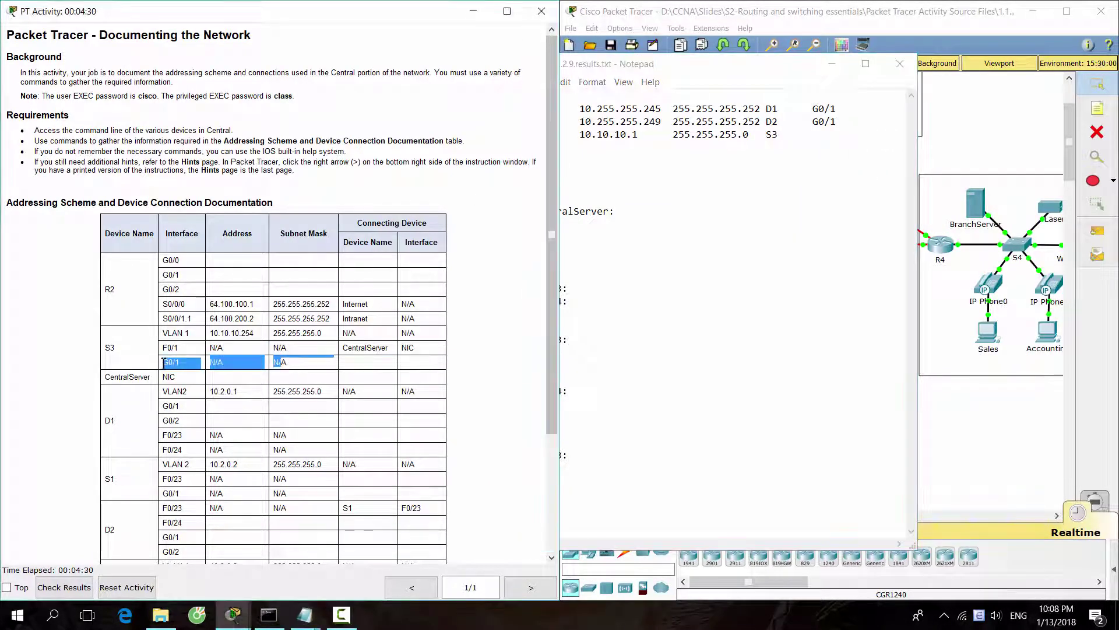
left_click(818, 137)
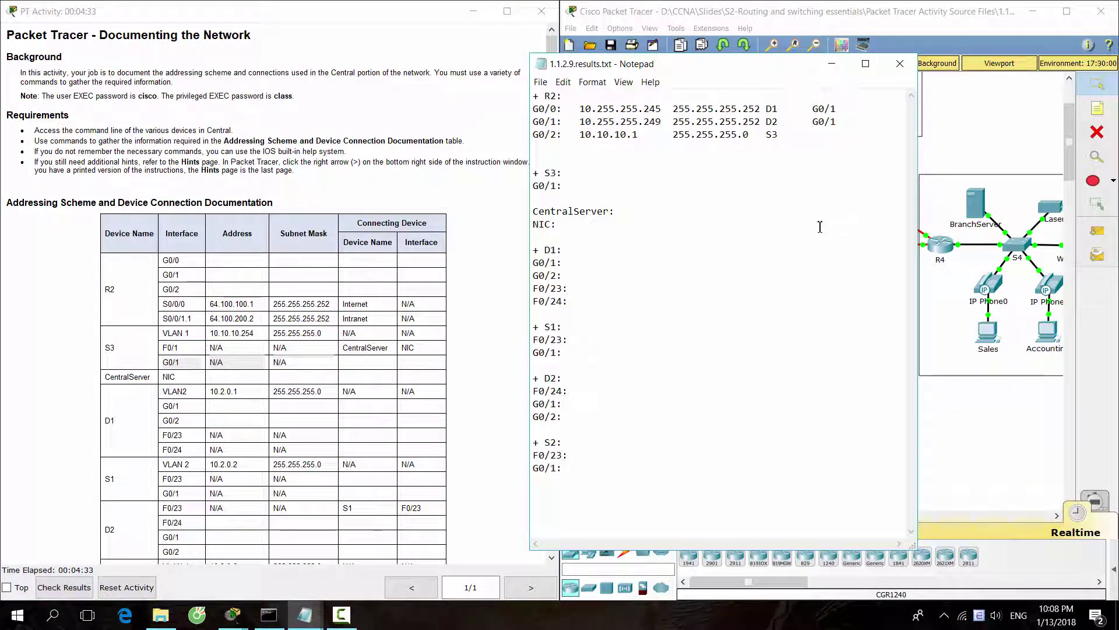
type("G0/1")
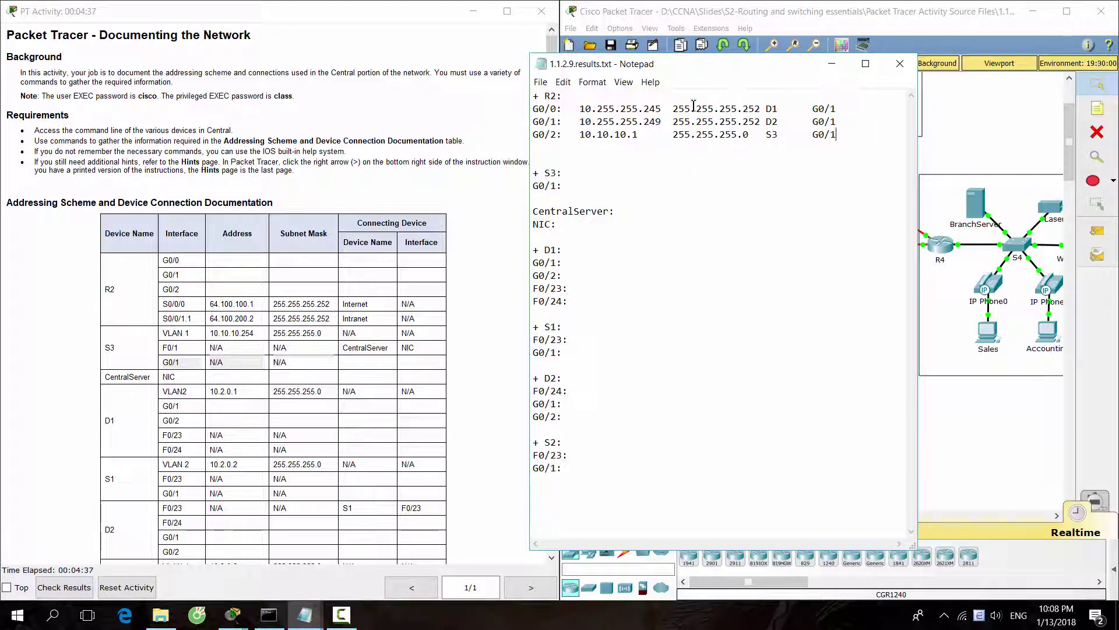
Record R2 G0/2 as the neighbour on S3's G0/1 line.
key("Down")
key("Down")
key("Down")
key("Down")
key("shift+Home")
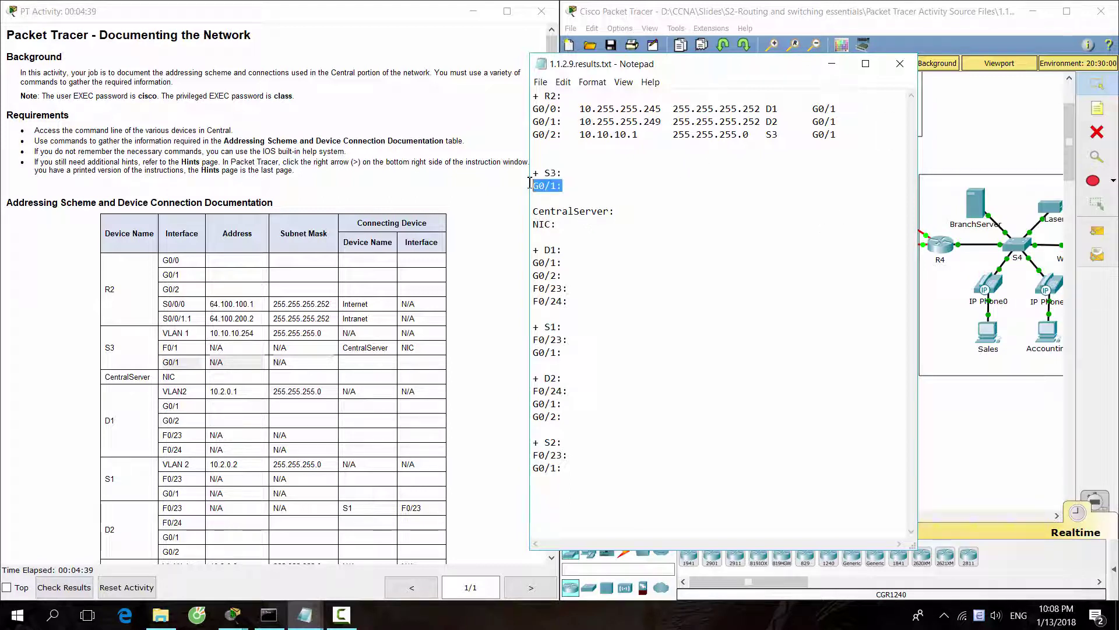
key("End")
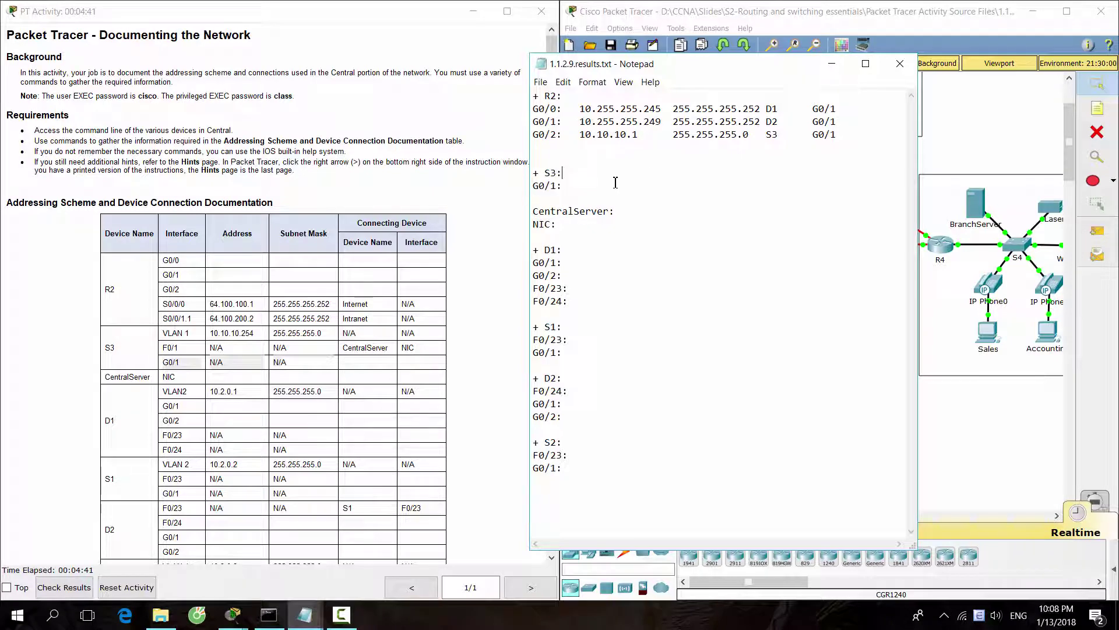
left_click_drag(681, 71, 703, 65)
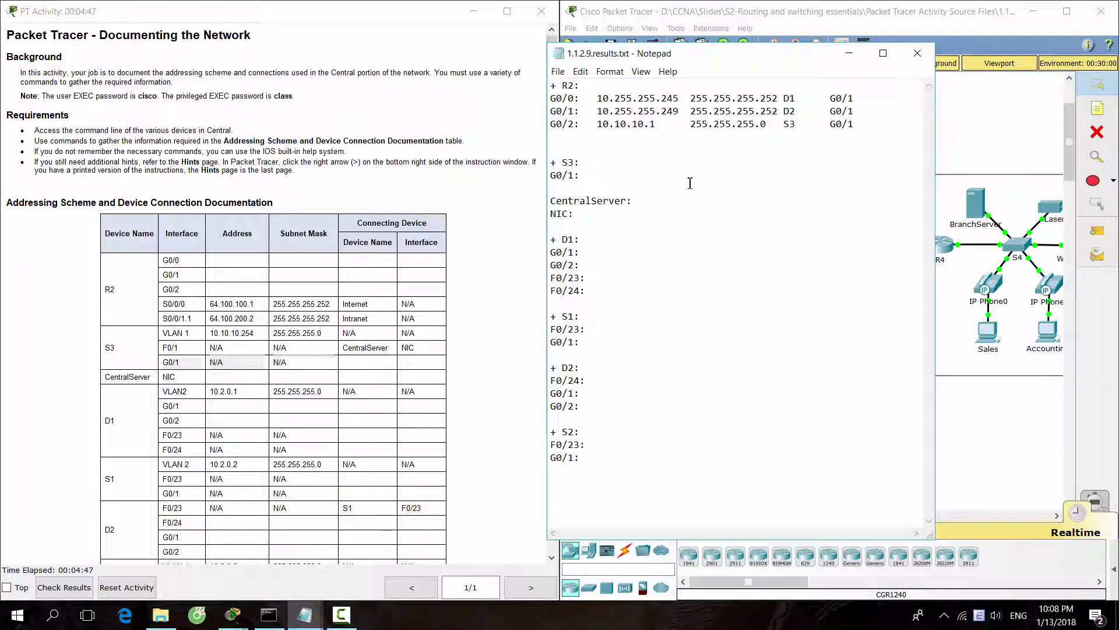
type("R2      G0/2")
left_click_drag(769, 53, 323, 68)
Run ipconfig in CentralServer's command prompt to read its IP settings.
left_click(601, 313)
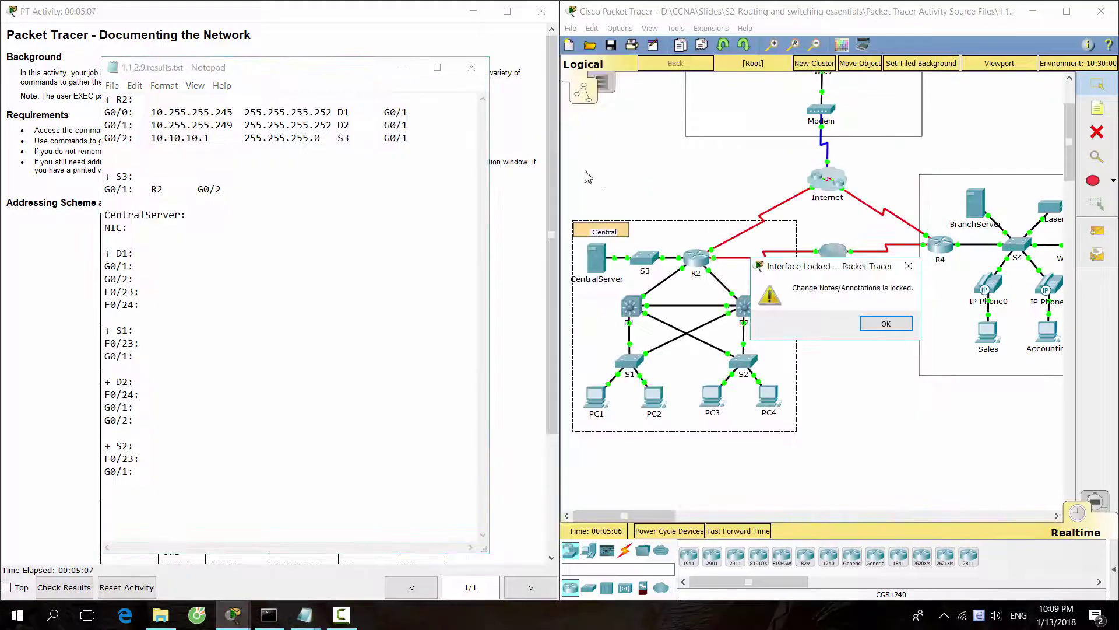
key("Return")
left_click(593, 257)
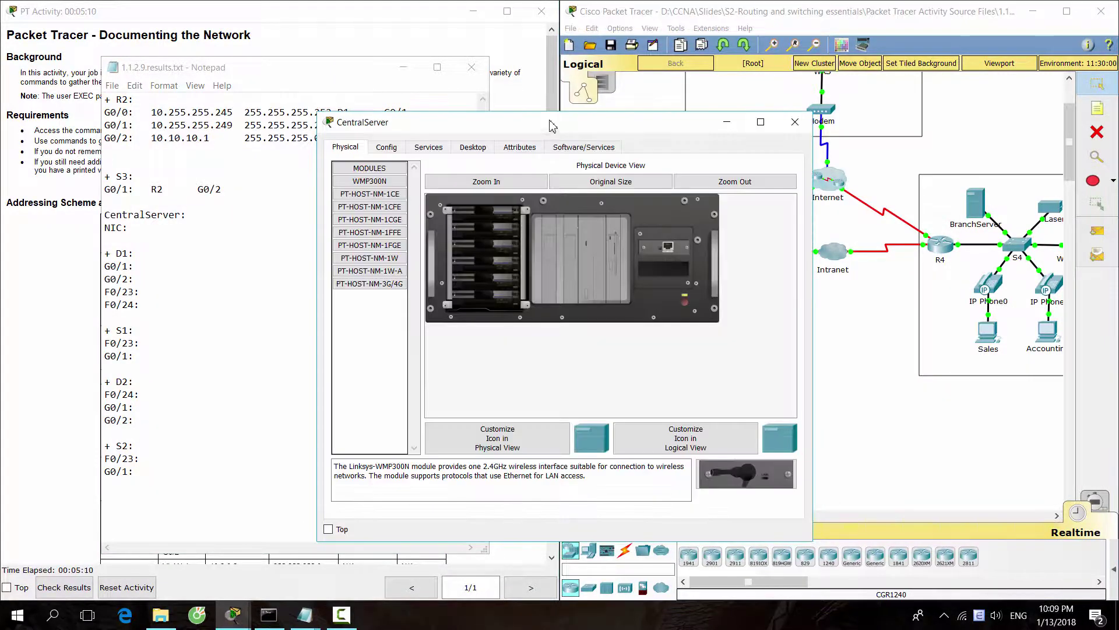
left_click_drag(550, 120, 778, 102)
left_click(700, 129)
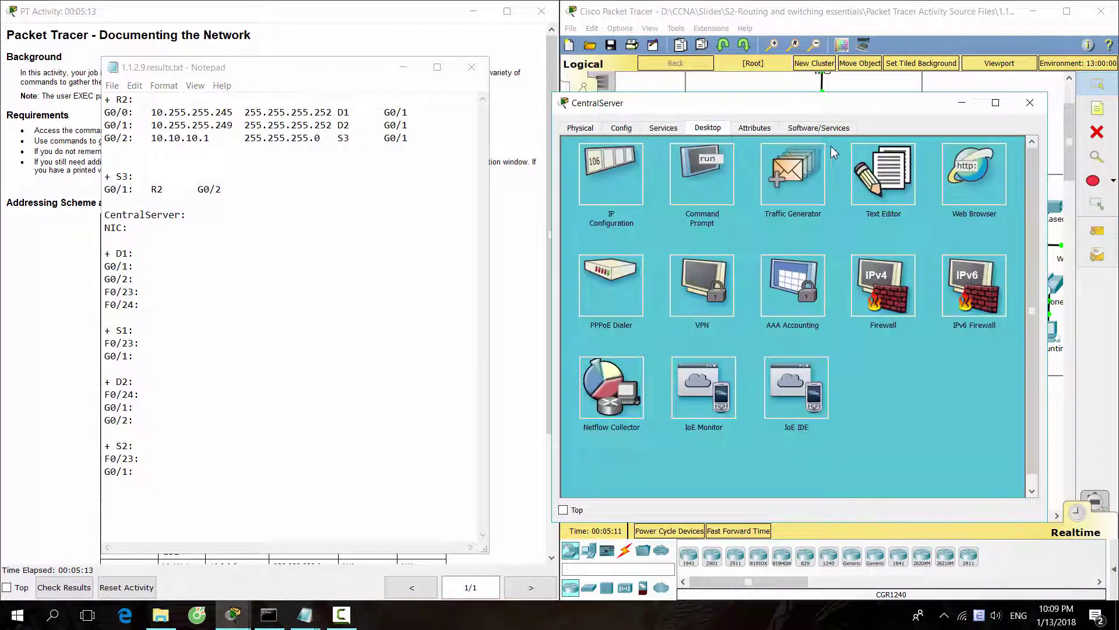
left_click(691, 192)
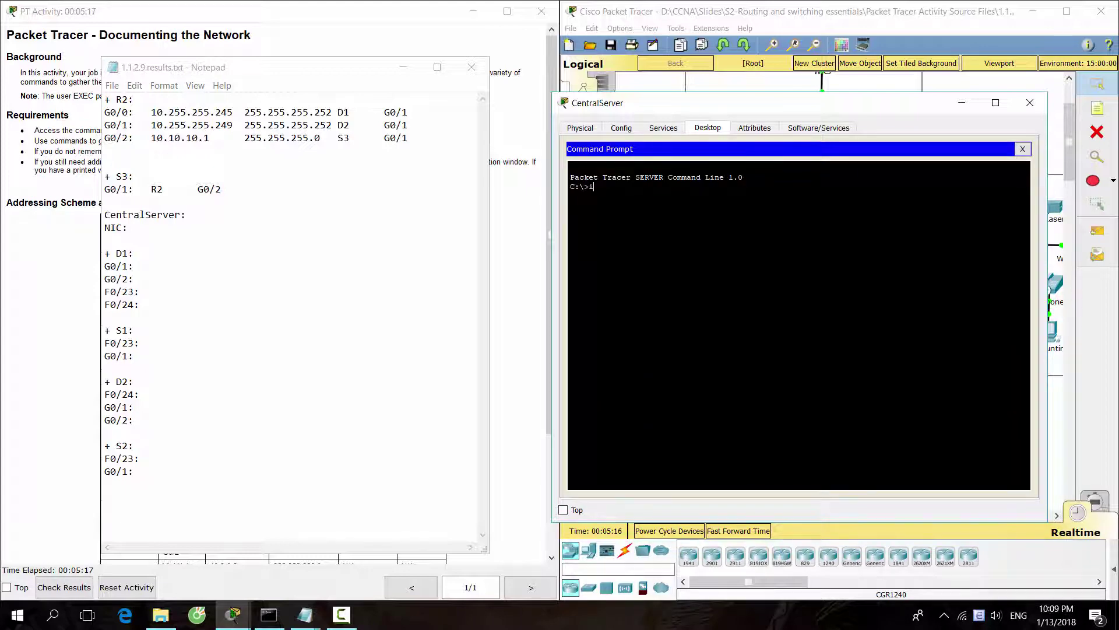
type("ipconfig")
key("Return")
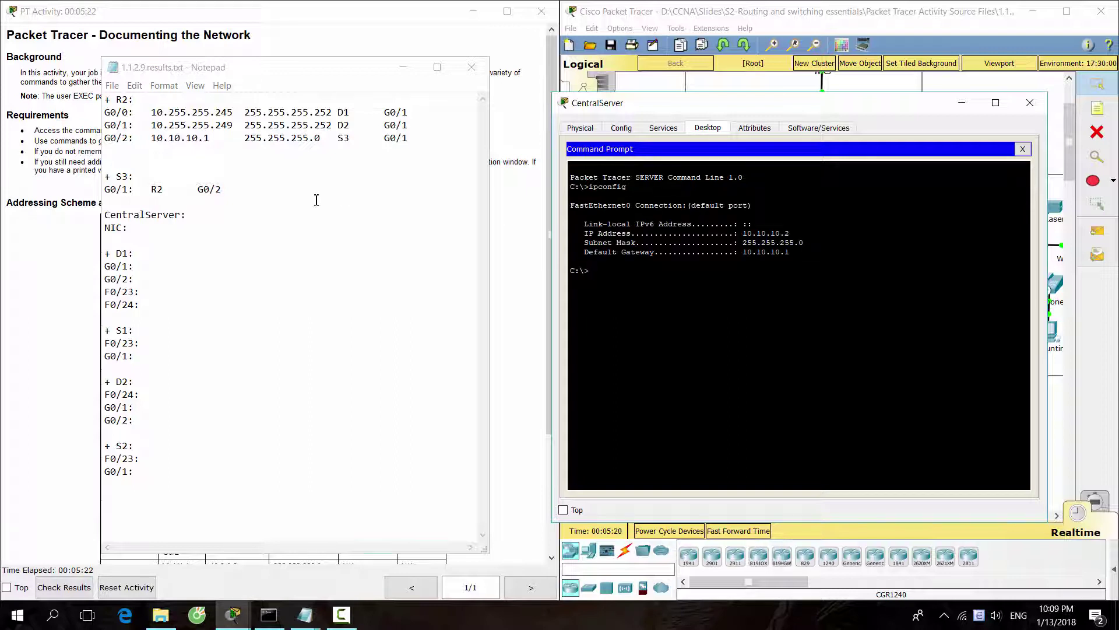
Enter 10.10.10.2 with mask 255.255.255.0 on the CentralServer NIC line.
left_click(232, 226)
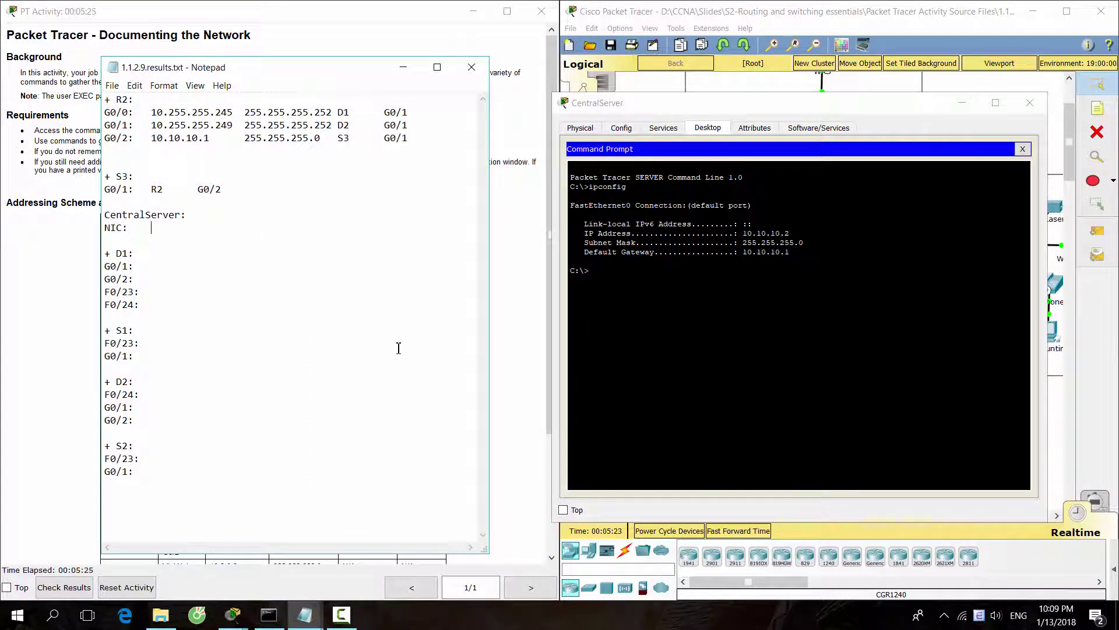
key("Tab")
type("10.10.10.2")
key("Tab")
type("25")
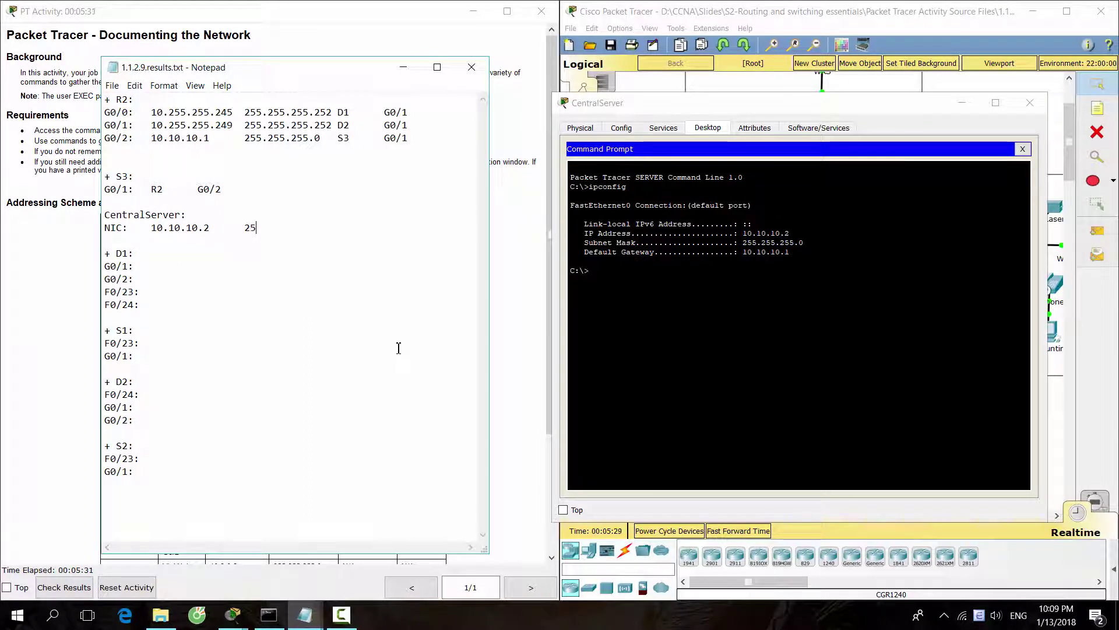
type("5.255.255.0   S")
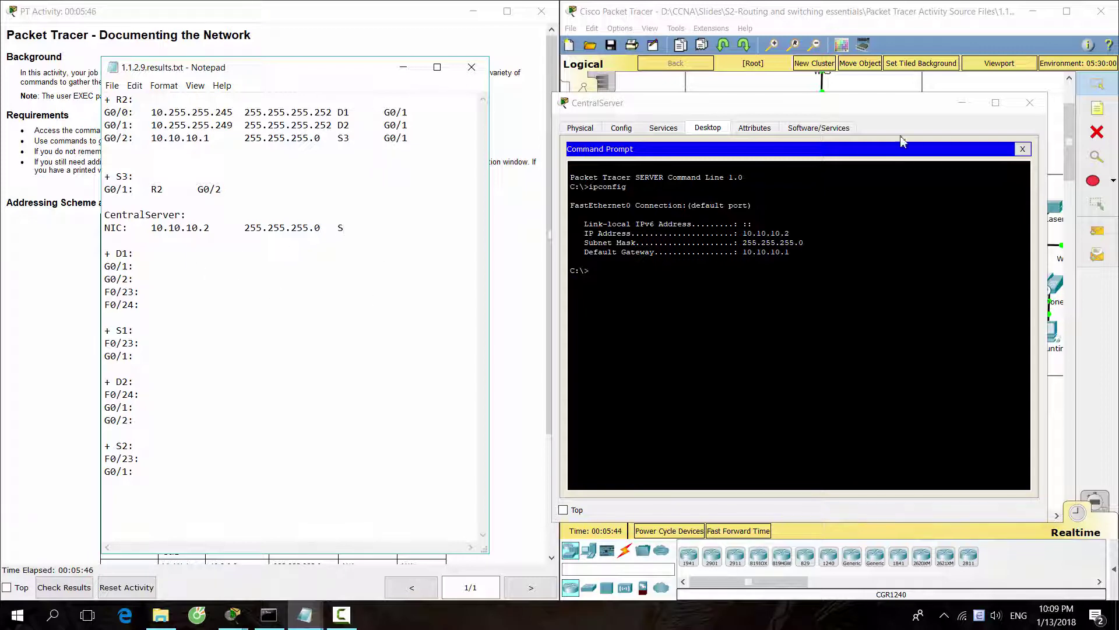
Close the server window and add S3 F0/1 as the NIC's connecting device and interface.
left_click(1030, 103)
left_click(641, 270)
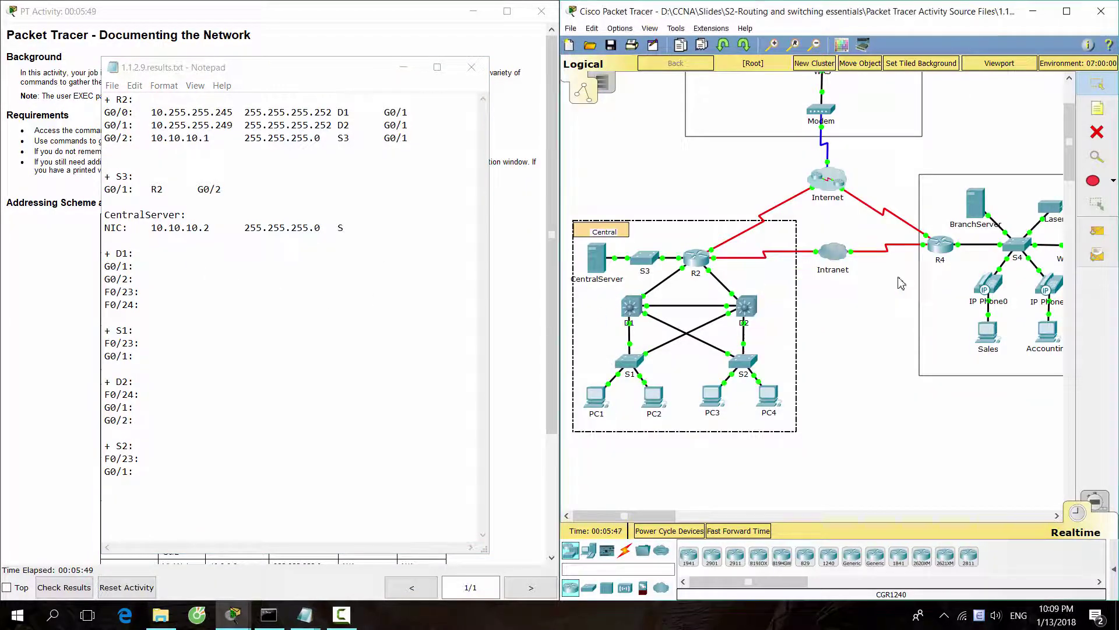
left_click(908, 266)
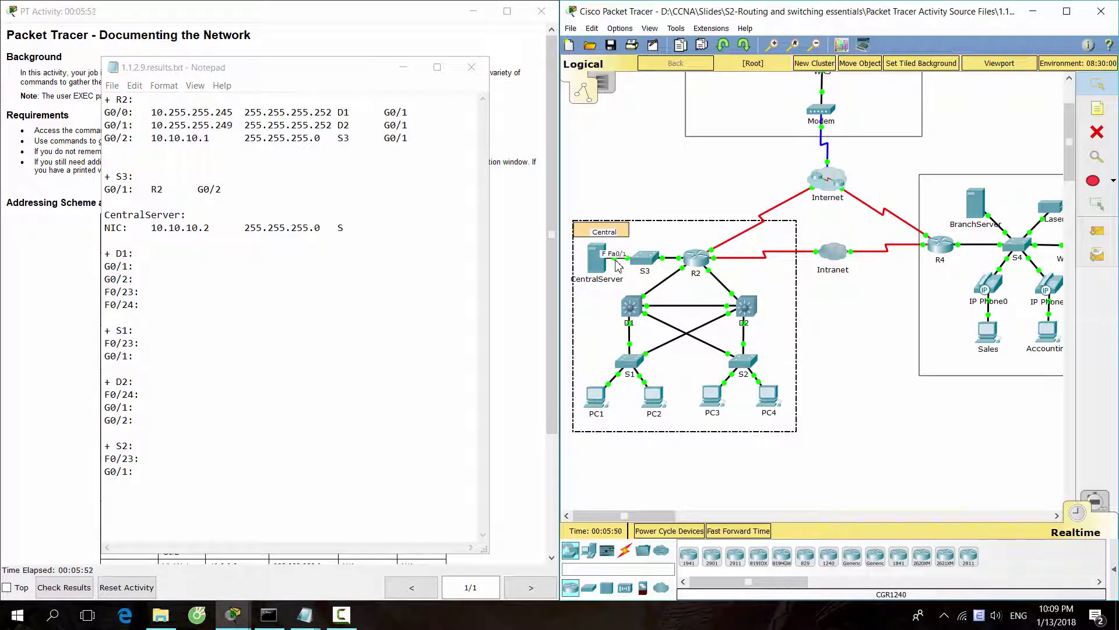
left_click(387, 227)
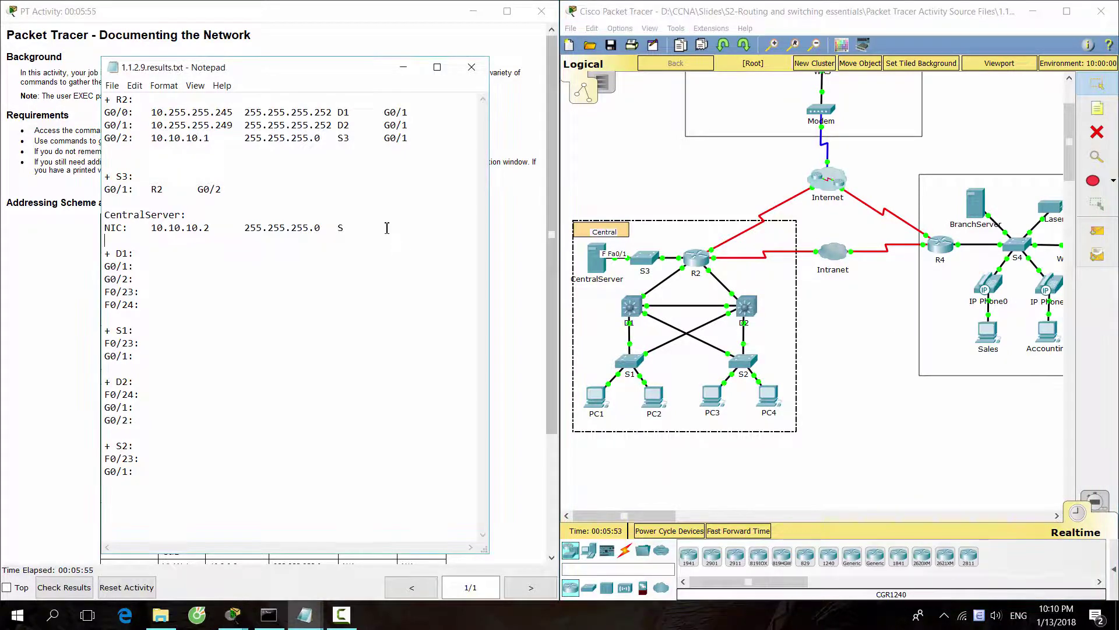
type("3")
key("Tab")
type("F0/1")
left_click(869, 385)
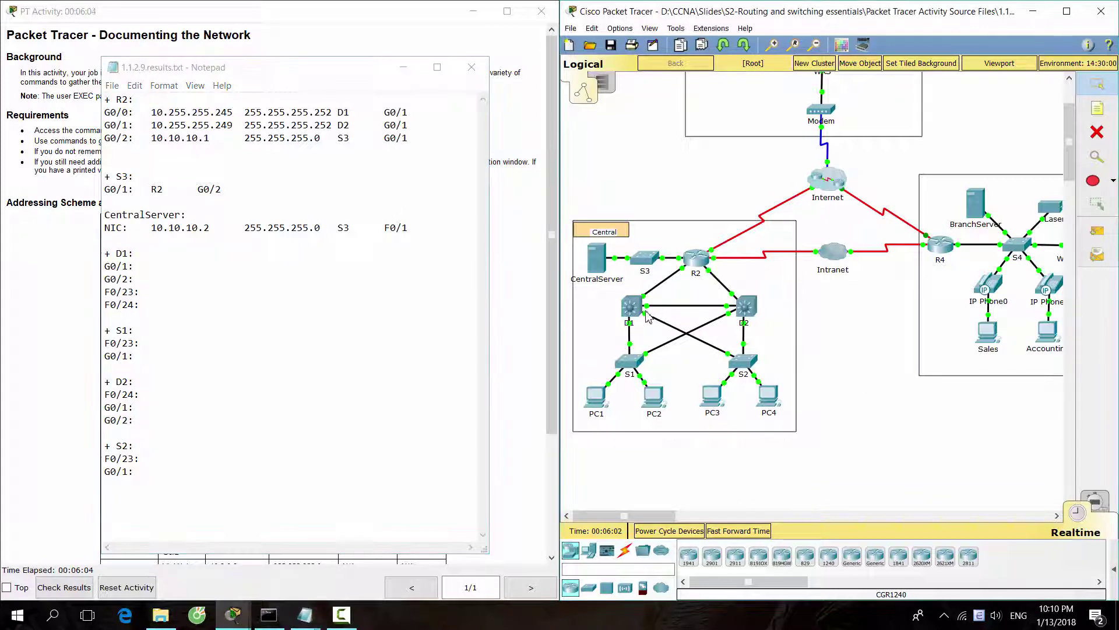
Log into D1's command line and enter privileged mode with the login and enable passwords.
left_click(634, 315)
left_click_drag(571, 121, 807, 110)
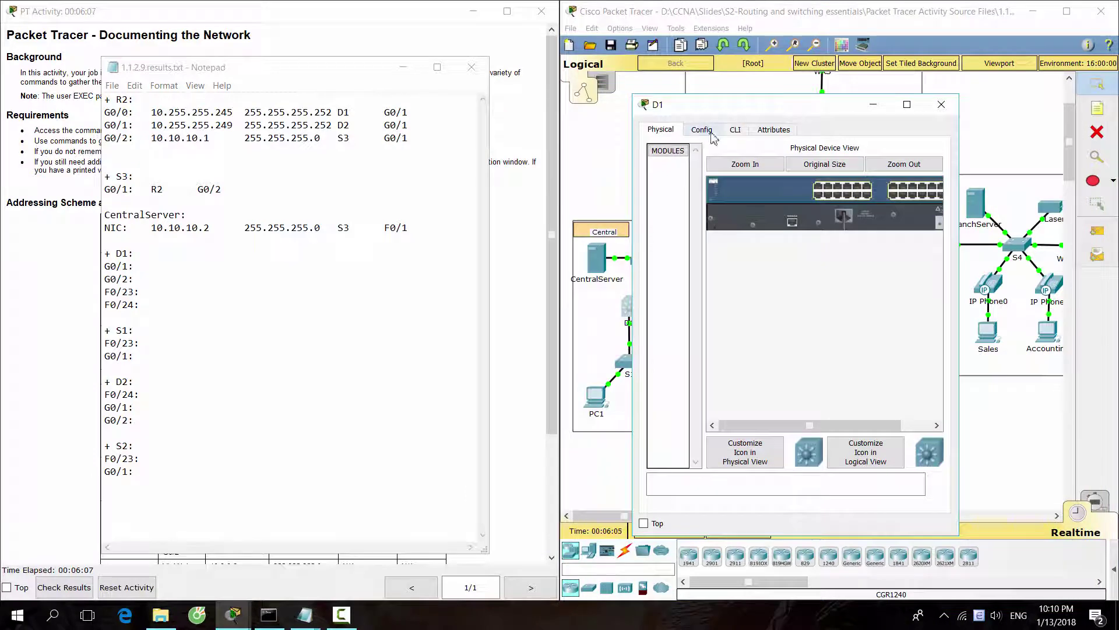
left_click(736, 129)
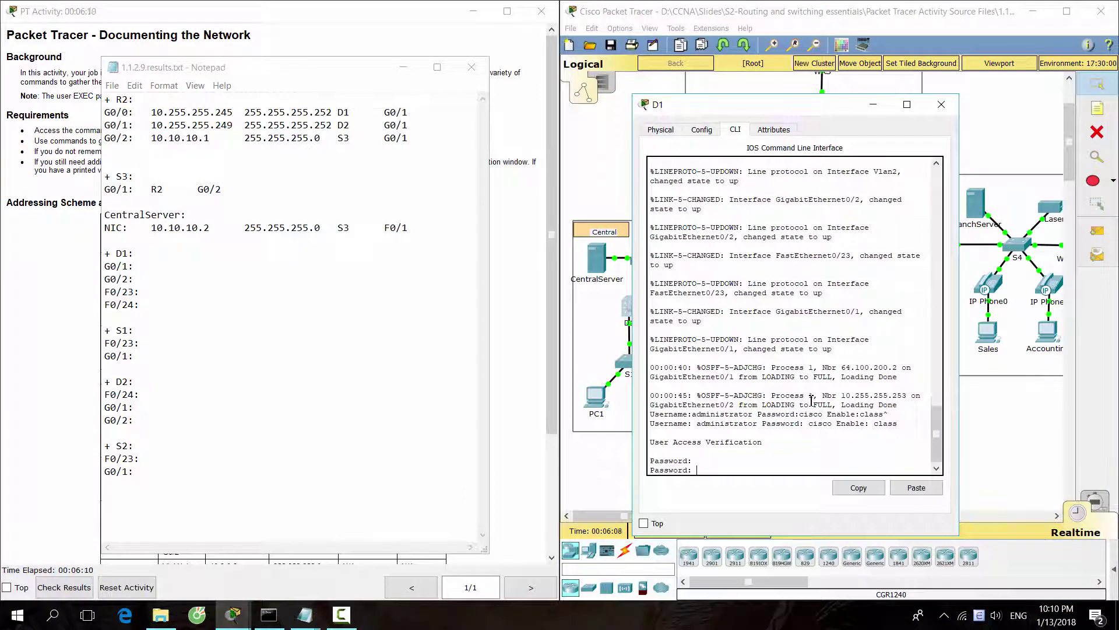
type("cisco")
key("Return")
type("ena")
key("Return")
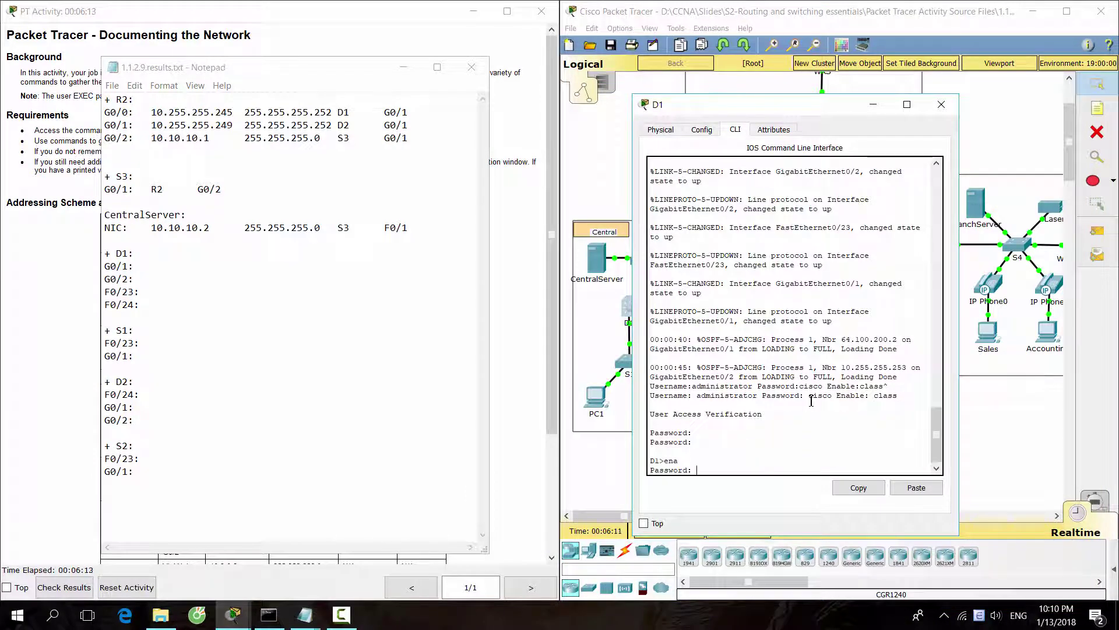
type("class")
key("Return")
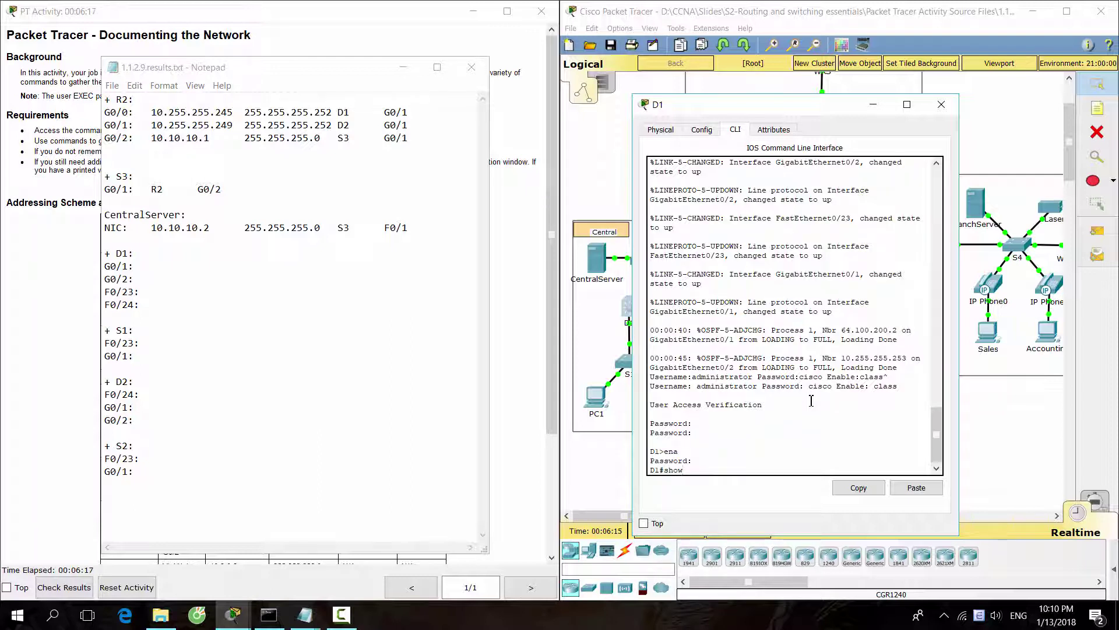
Run show running-config on D1 and page to the interface settings.
type("show running-config")
key("Return")
key("space")
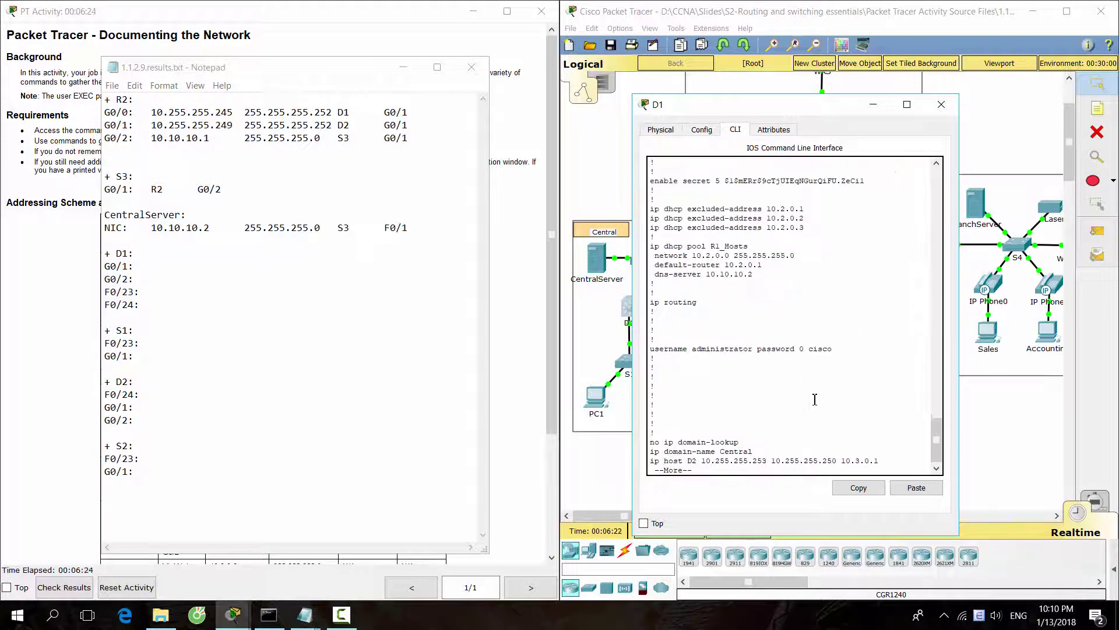
key("space")
key("space")
key("space")
key("space")
key("space")
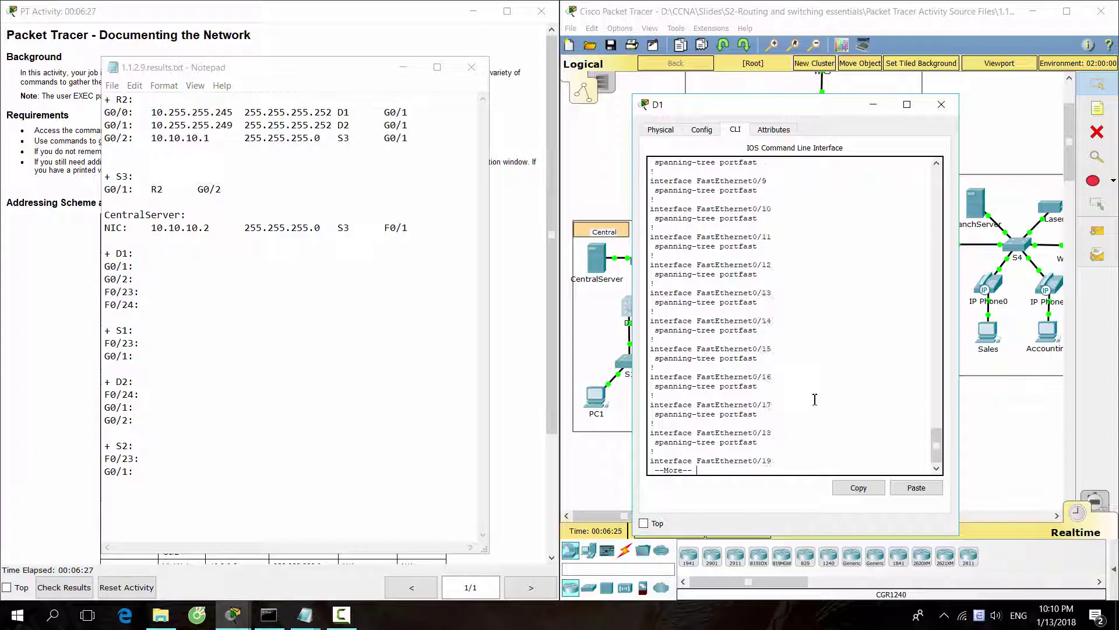
key("space")
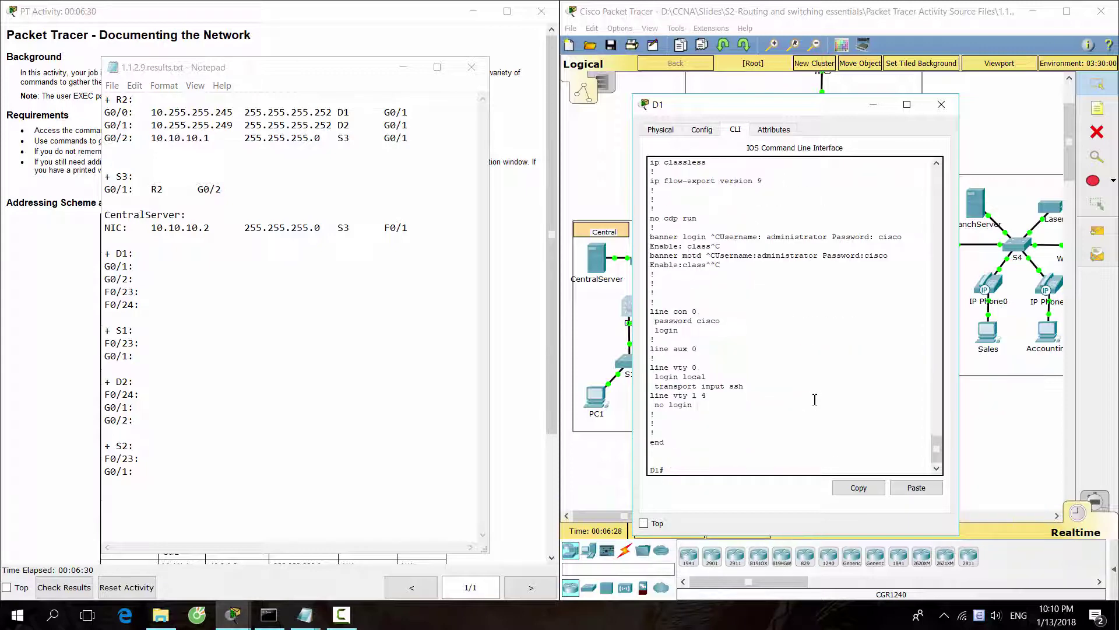
scroll(814, 399, "up", 5)
scroll(815, 398, "up", 4)
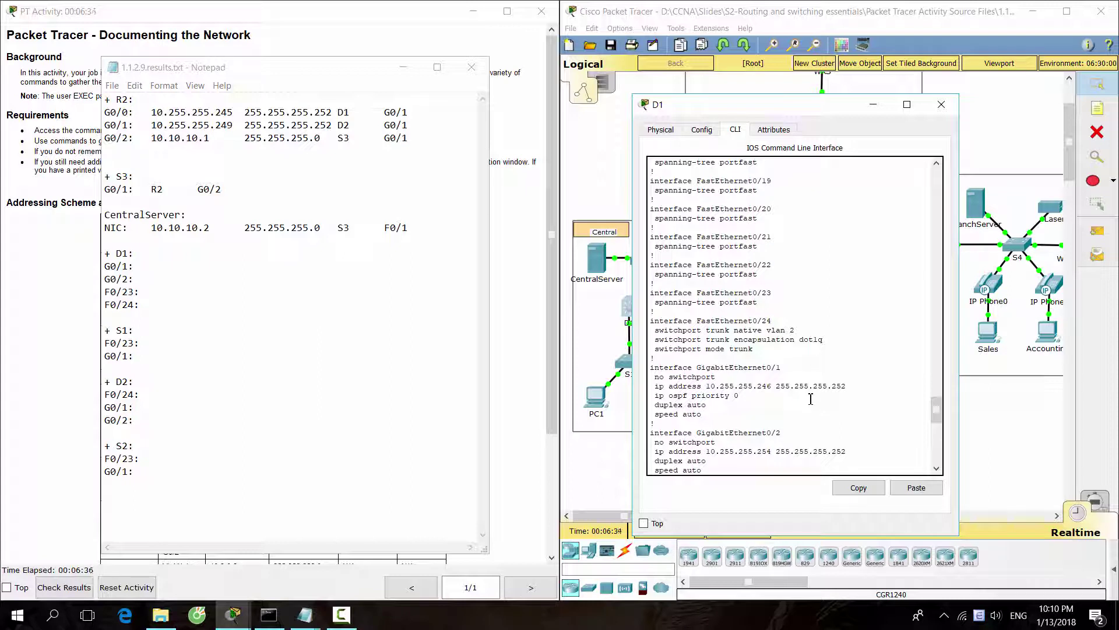
Copy D1's G0/1 address 10.255.255.246 and mask 255.255.255.252 into the results file.
double_click(737, 367)
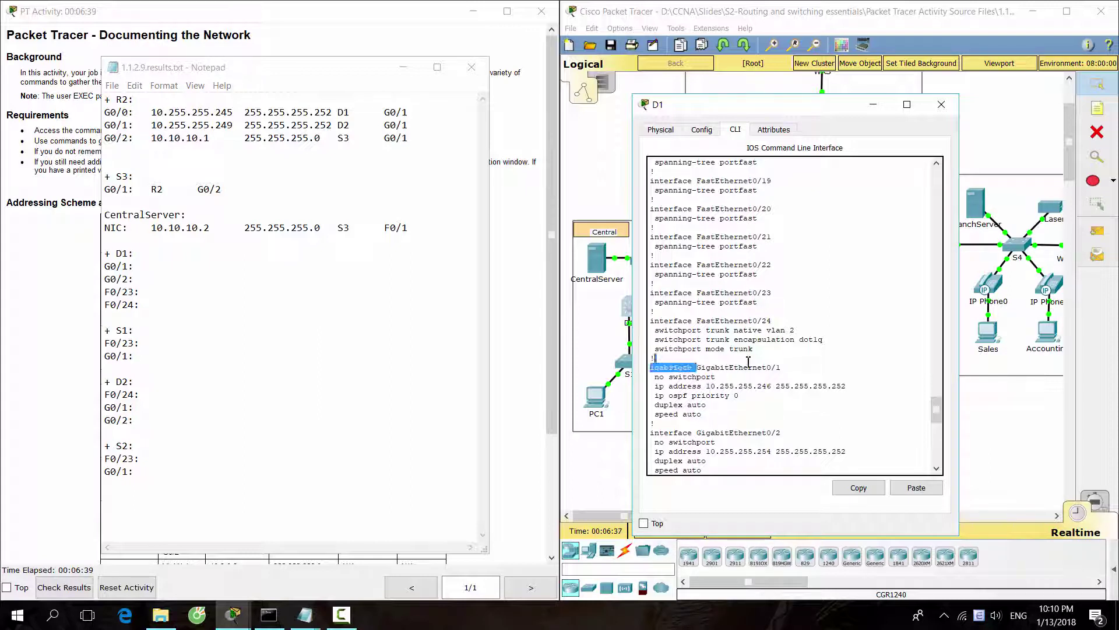
left_click_drag(706, 386, 852, 386)
left_click(859, 487)
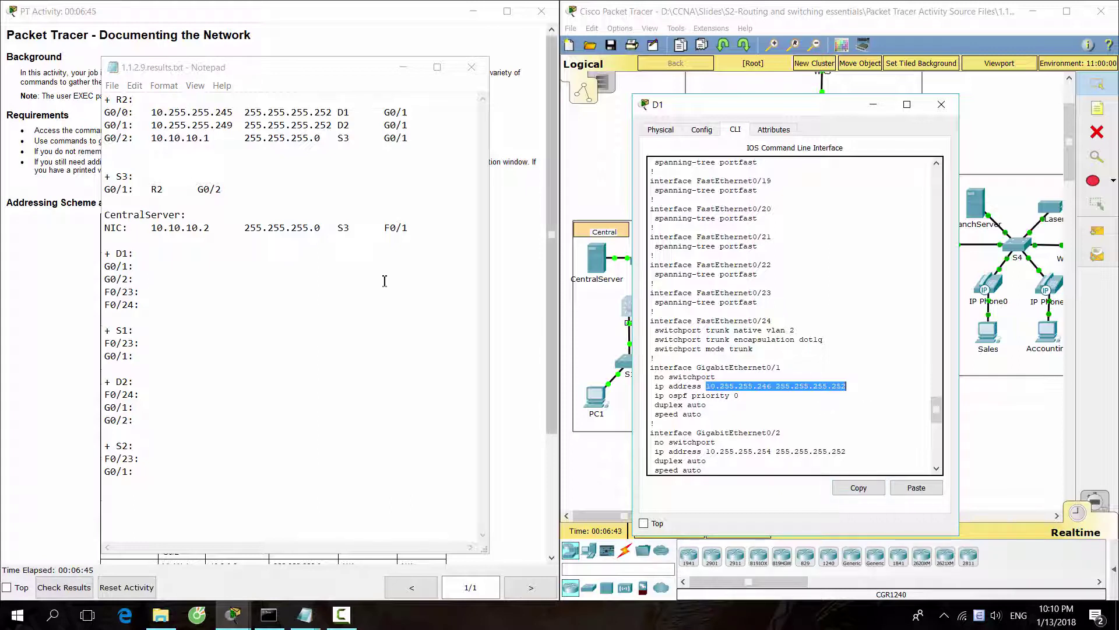
left_click(247, 269)
key("ctrl+v")
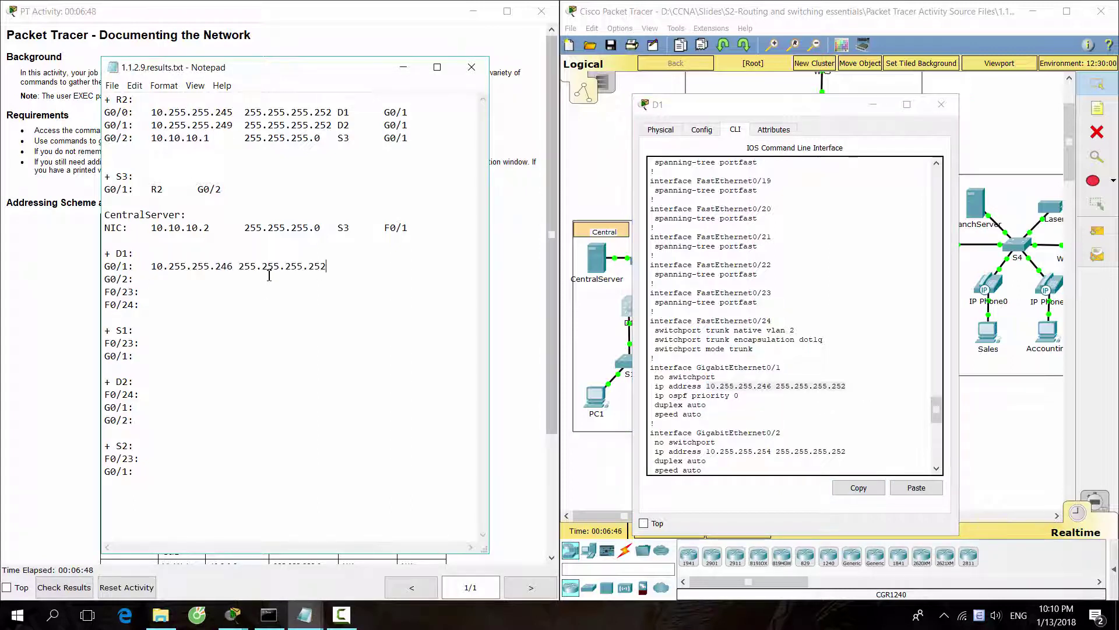
left_click(241, 267)
Copy D1's G0/2 address 10.255.255.254 with mask 255.255.255.252 into Notepad, aligning the mask.
left_click(708, 446)
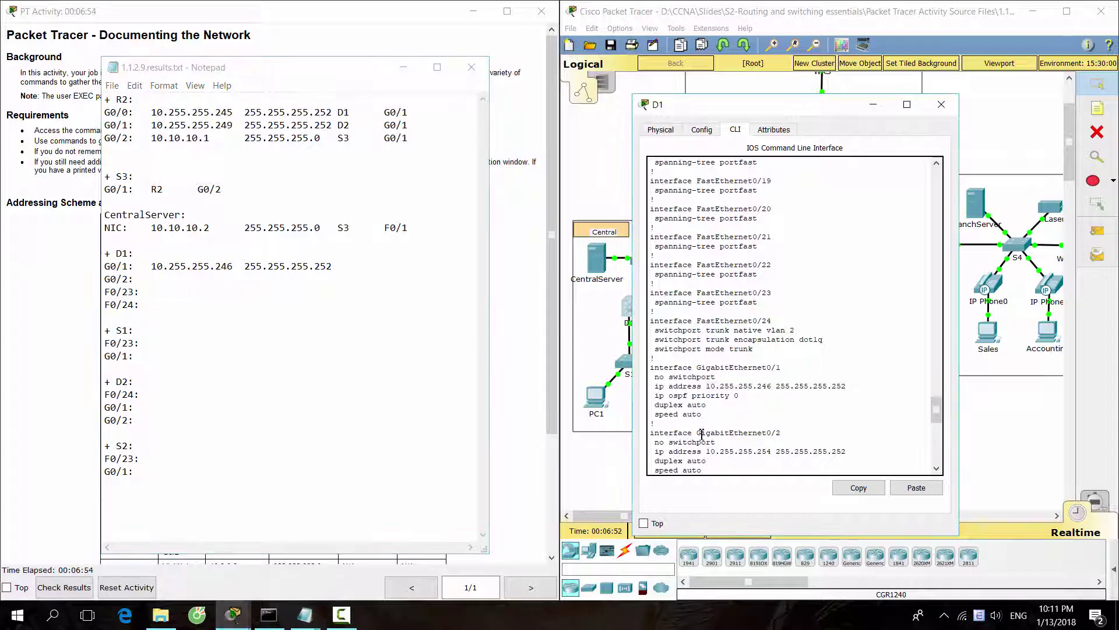
left_click_drag(702, 434, 781, 435)
left_click_drag(705, 451, 843, 453)
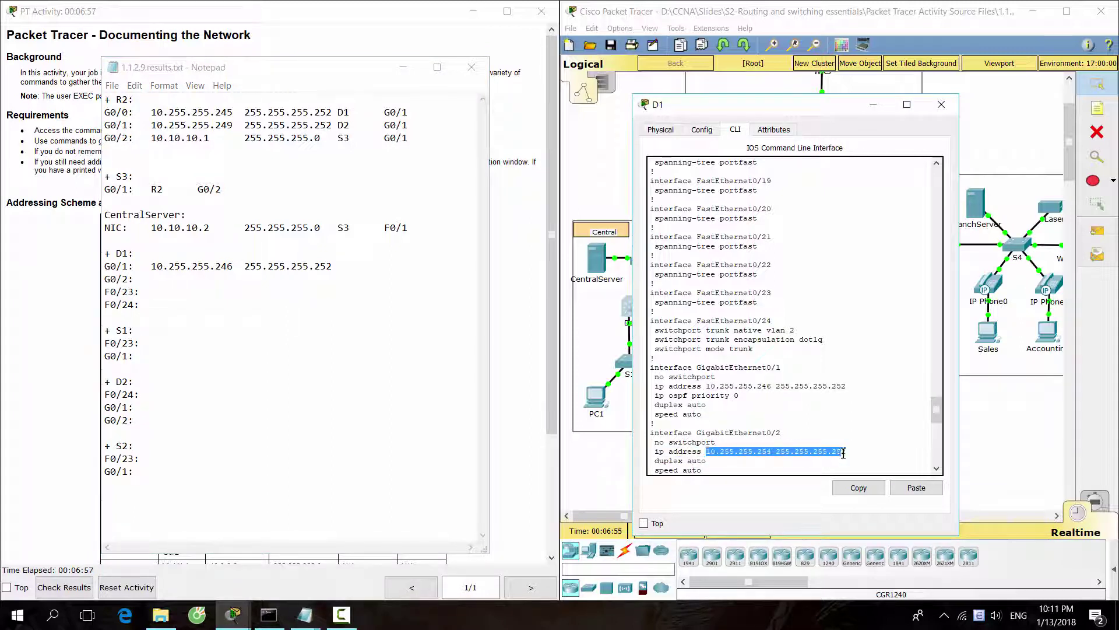
key("ctrl+c")
scroll(807, 434, "up", 12)
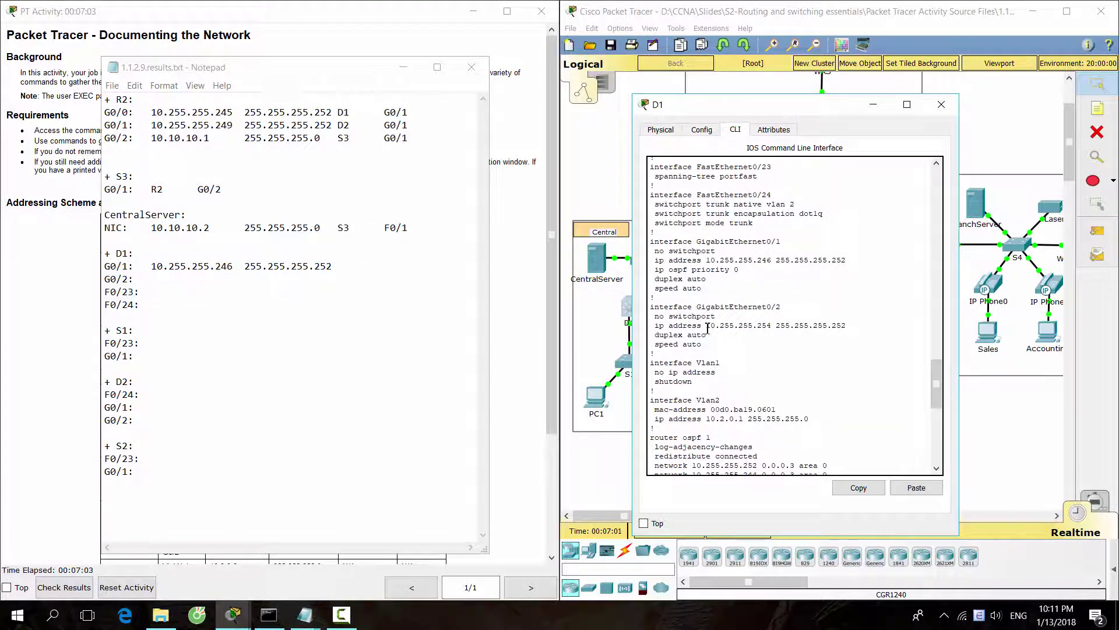
left_click_drag(706, 326, 846, 325)
left_click(859, 488)
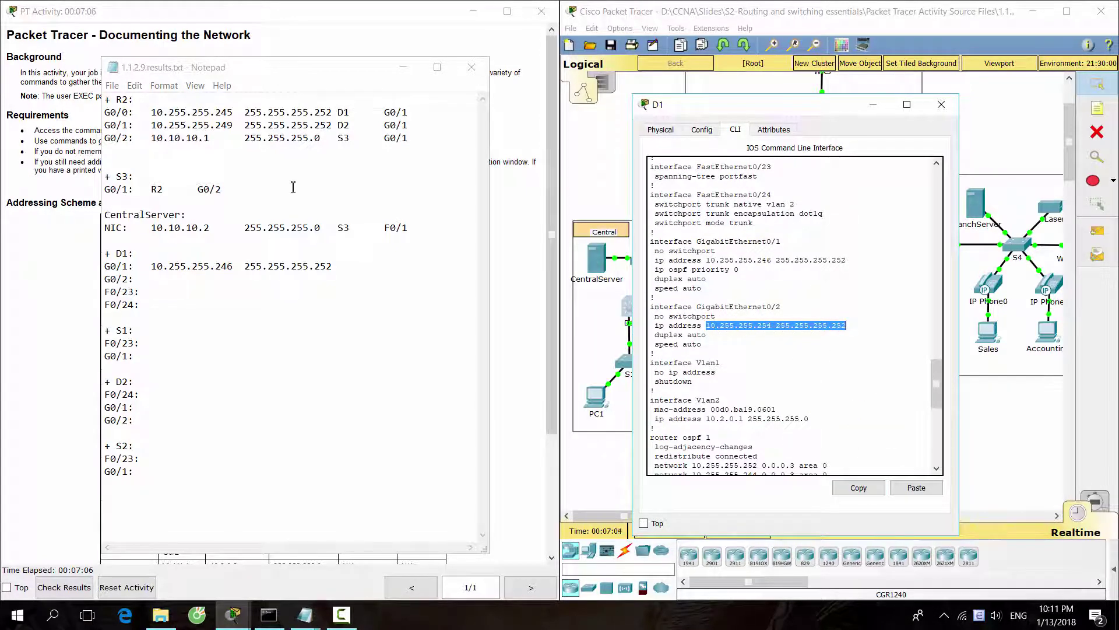
left_click(185, 279)
key("ctrl+v")
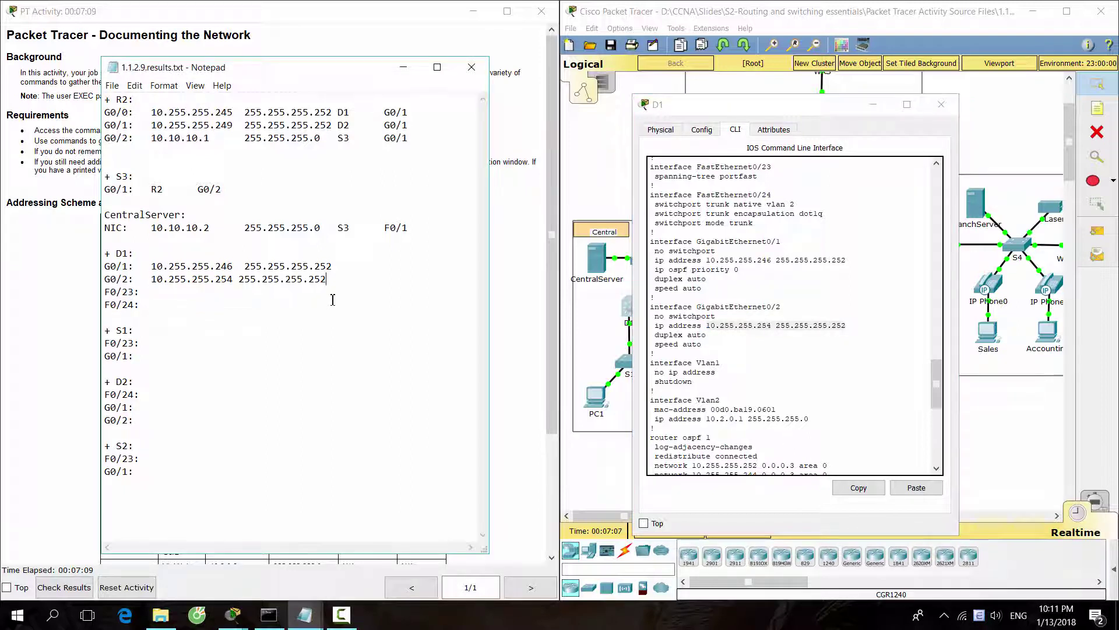
left_click(237, 279)
key("BackSpace")
key("Tab")
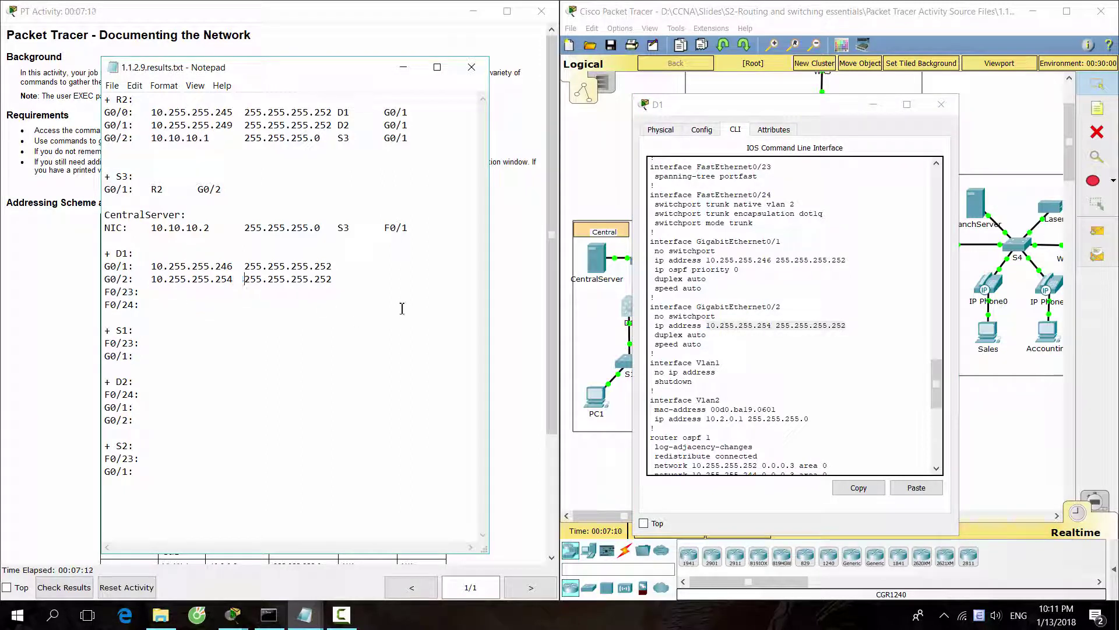
left_click(818, 211)
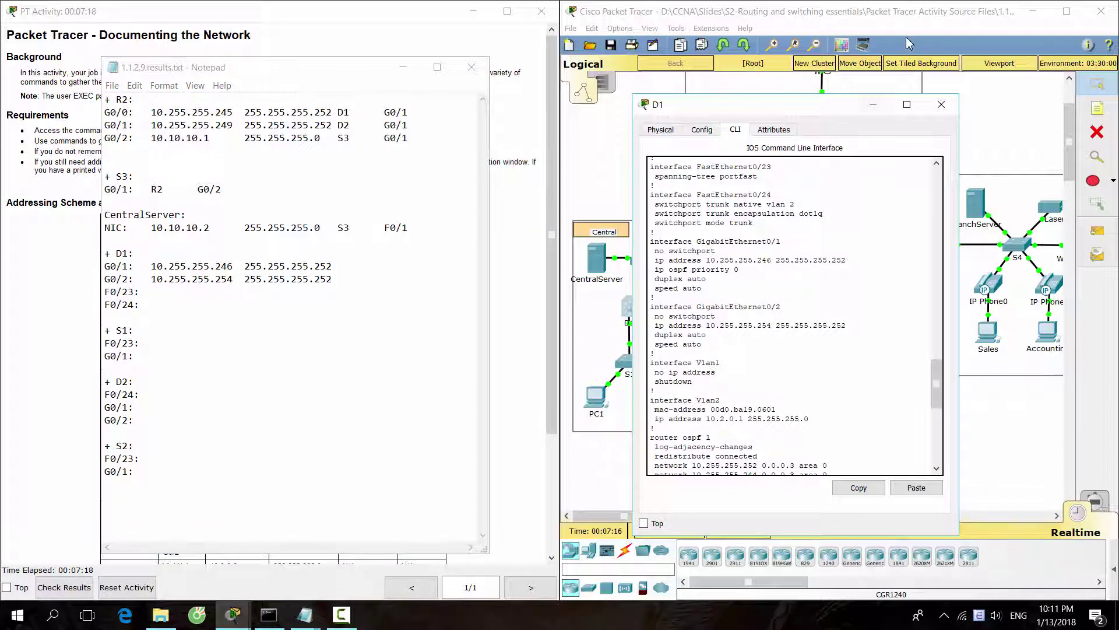
Arrange the results notes beside the topology and inspect D1's links, dismissing the interface-locked warnings.
left_click(871, 106)
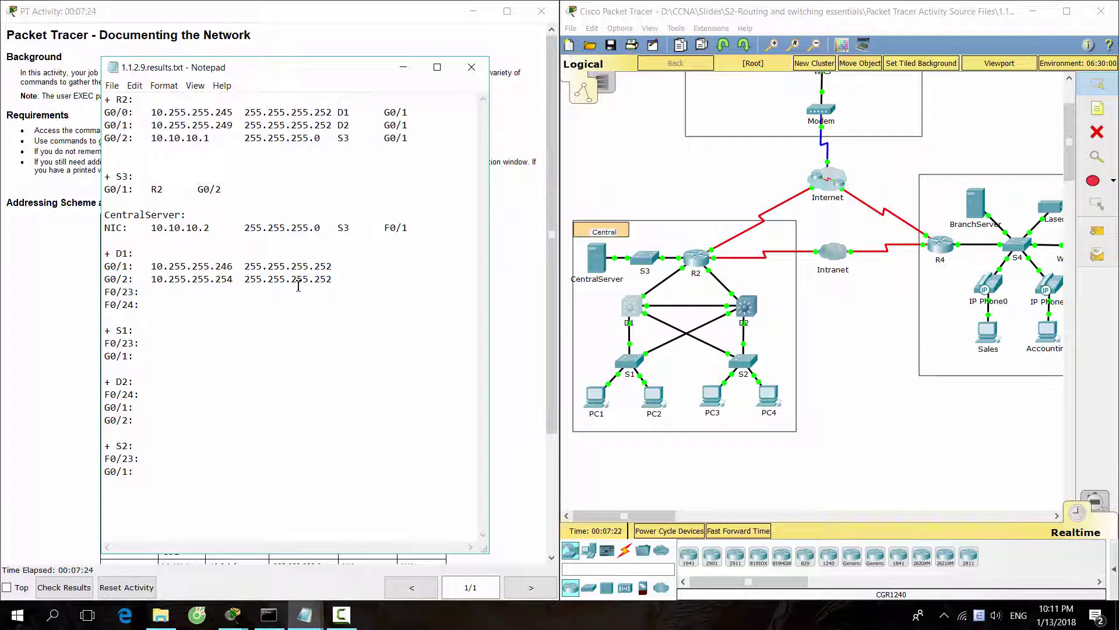
left_click(309, 69)
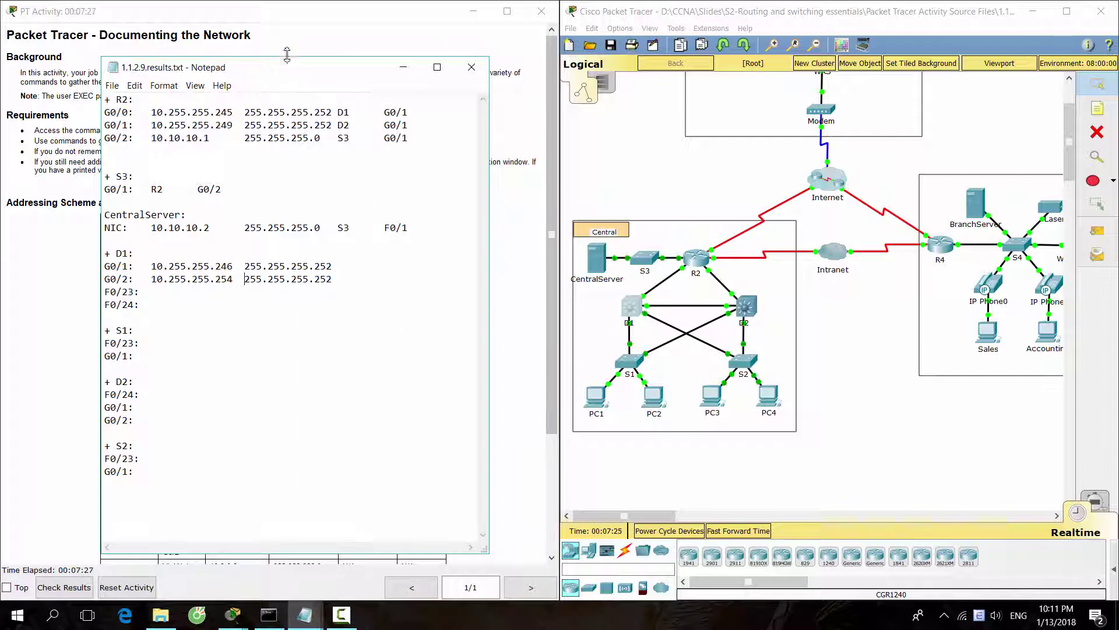
left_click(619, 313)
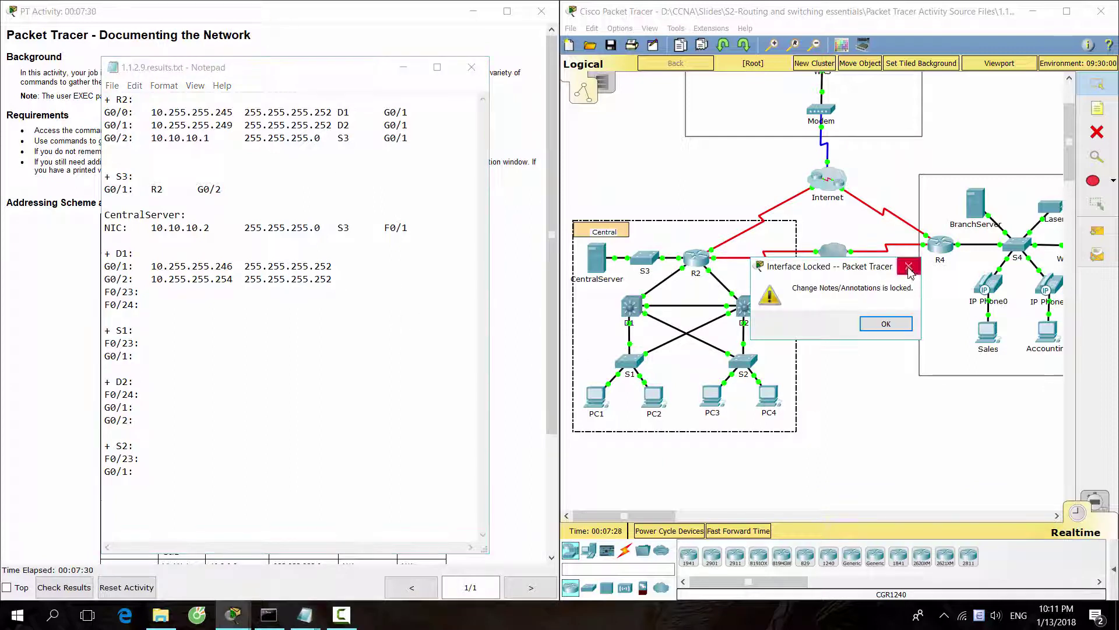
left_click(909, 261)
left_click_drag(340, 70, 794, 85)
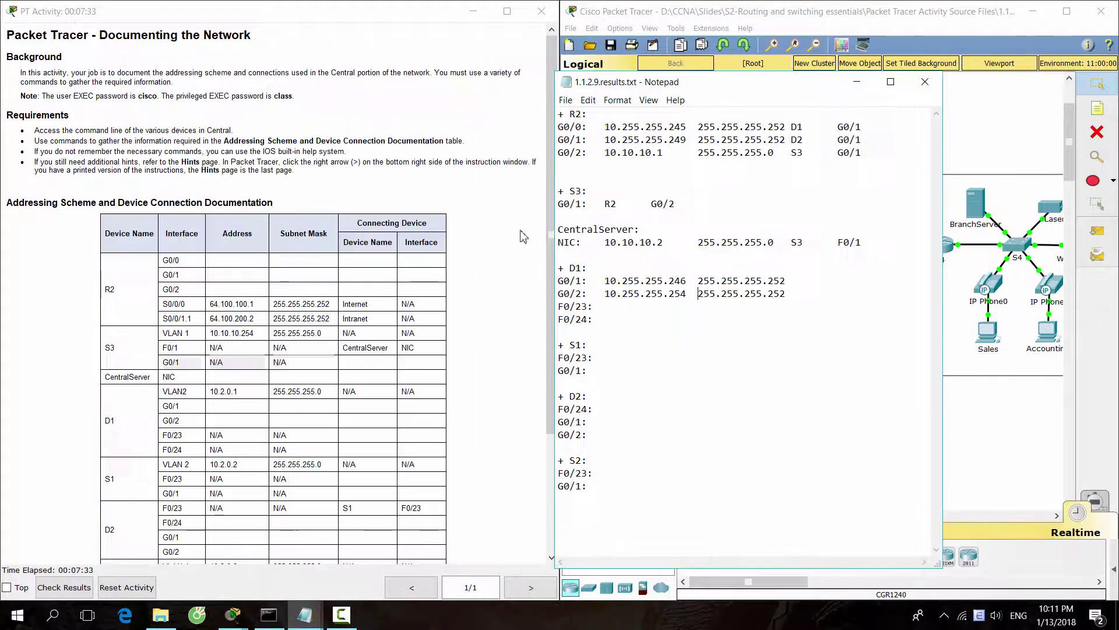
scroll(408, 359, "down", 1)
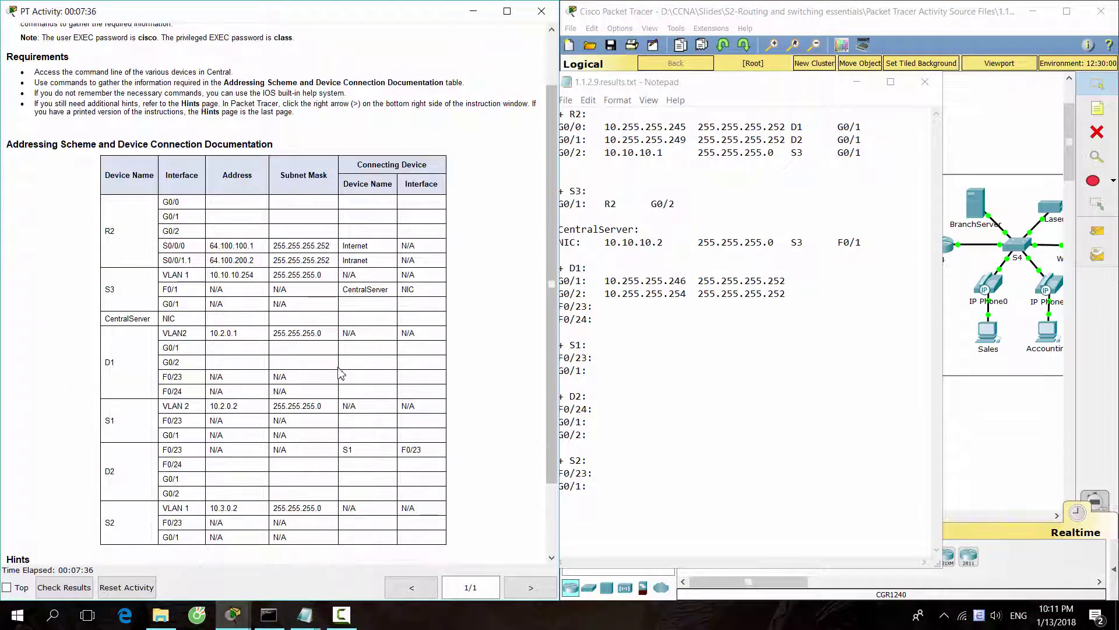
left_click_drag(683, 87, 242, 80)
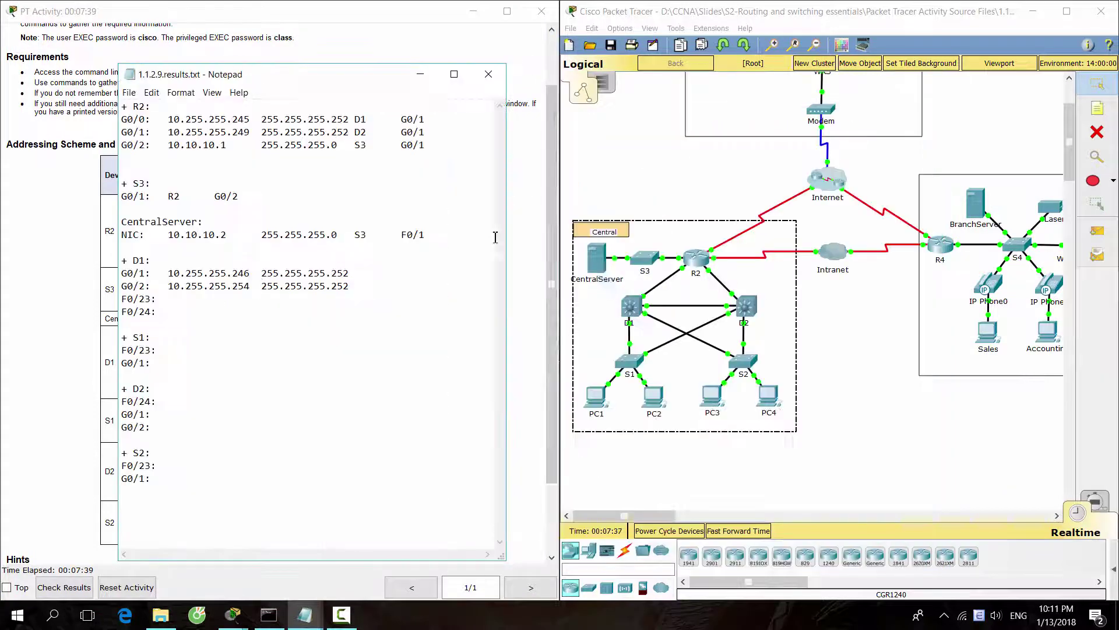
left_click(621, 321)
left_click(908, 266)
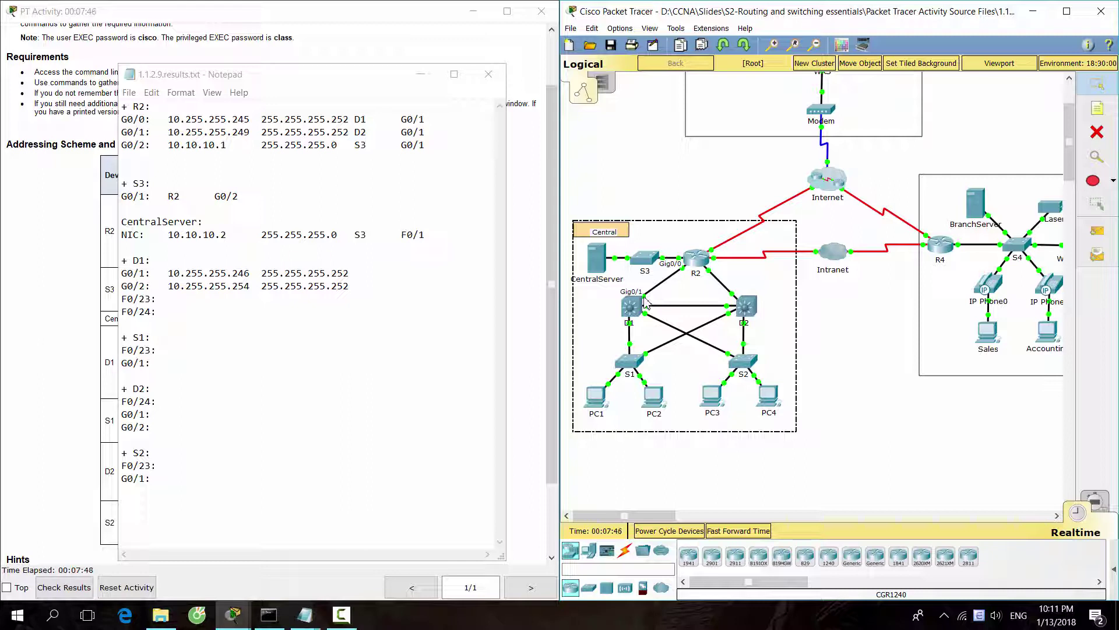
Record R2 G0/0 on D1's G0/1 line and G0/2 for the D2 link on its G0/2 line.
left_click(453, 278)
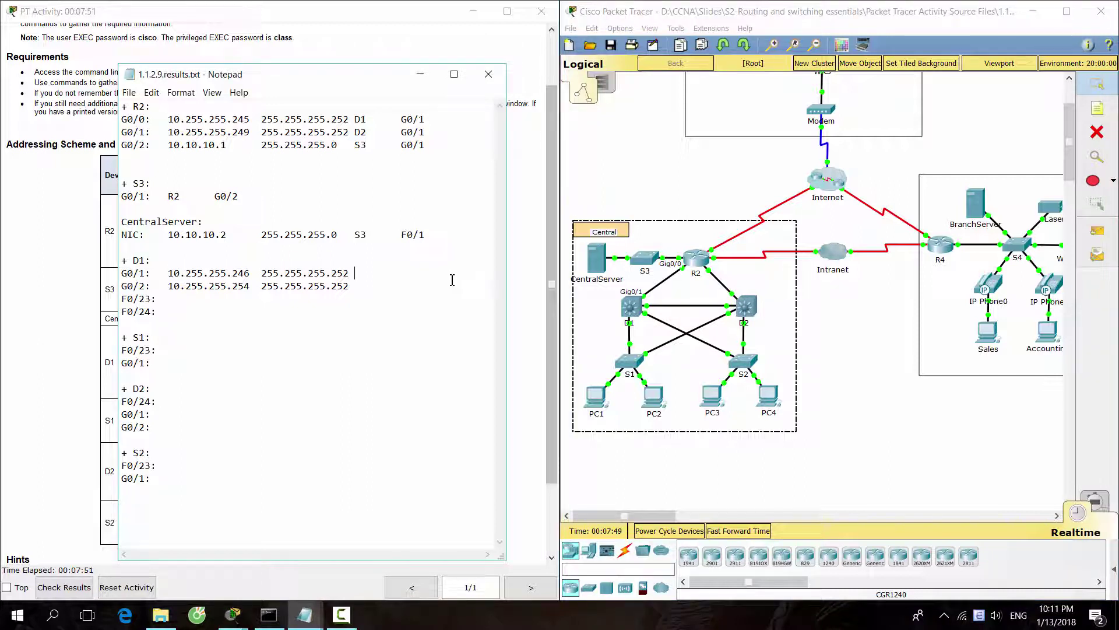
type("R2")
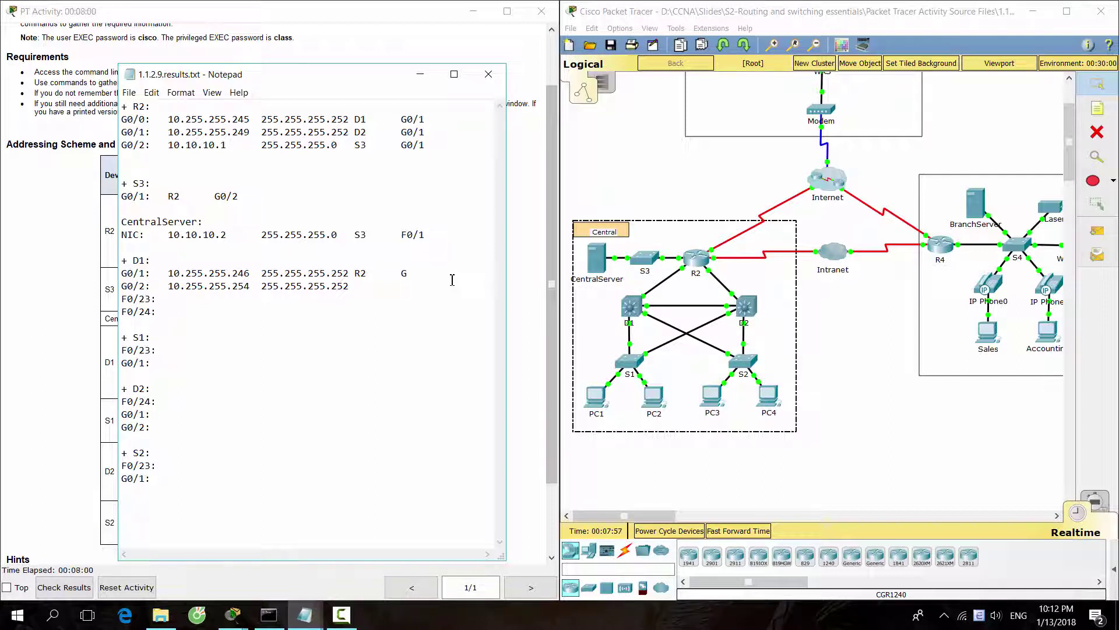
type("G0/0")
left_click(780, 8)
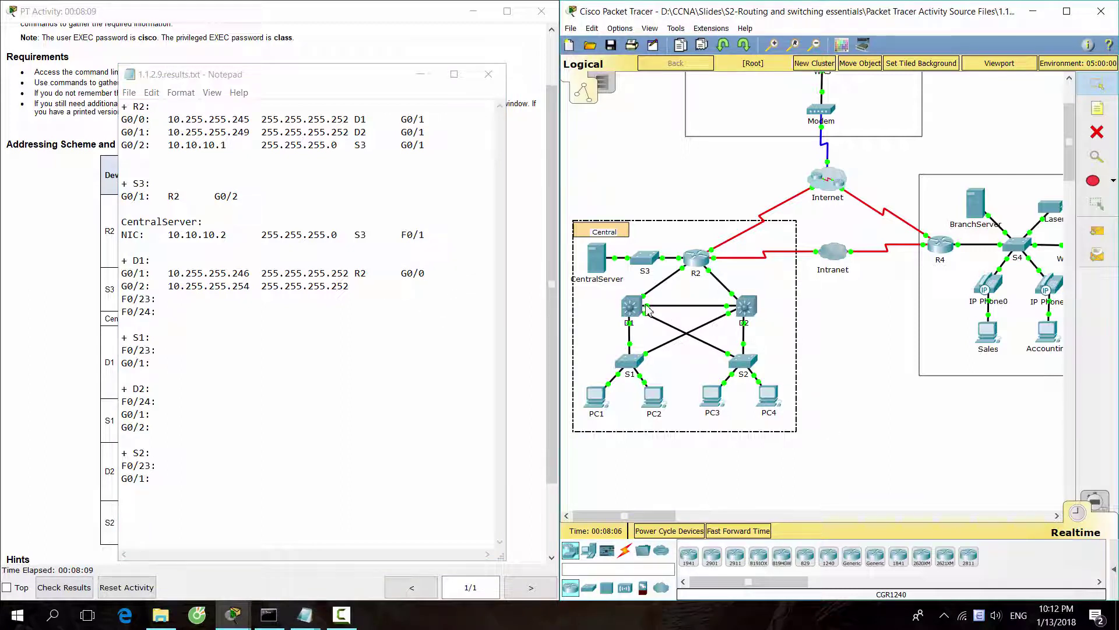
mouse_move(648, 311)
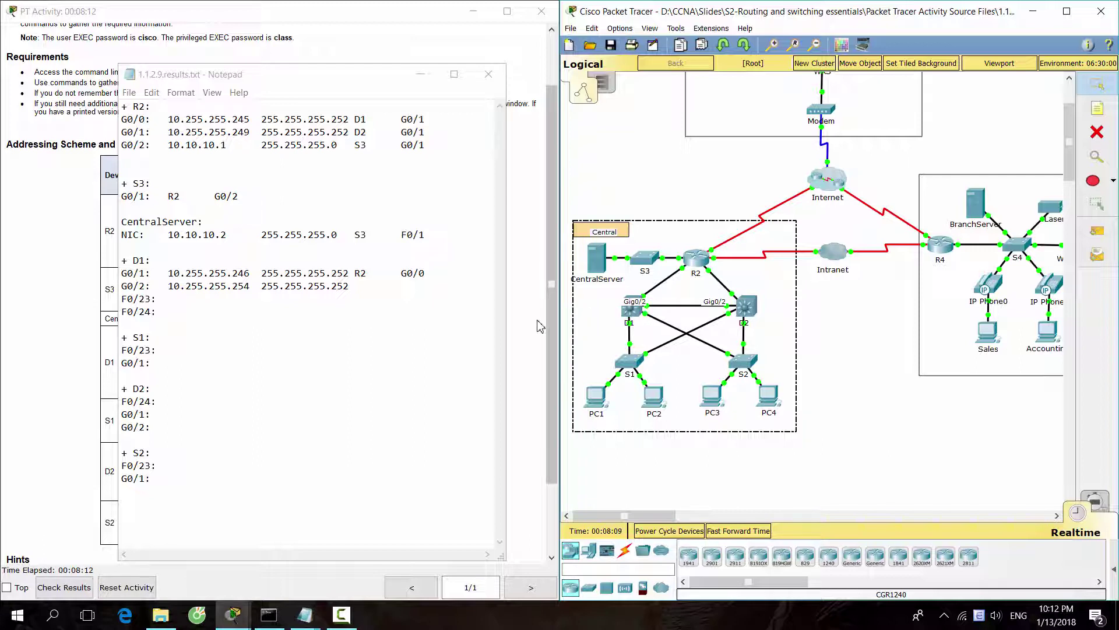
left_click(381, 293)
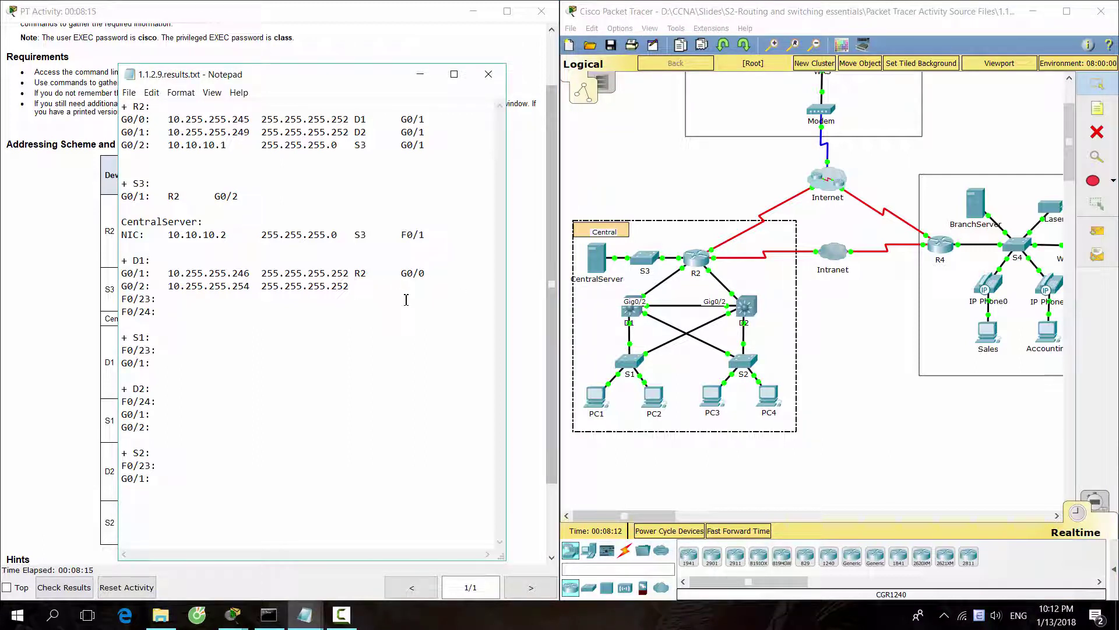
type("G0/2")
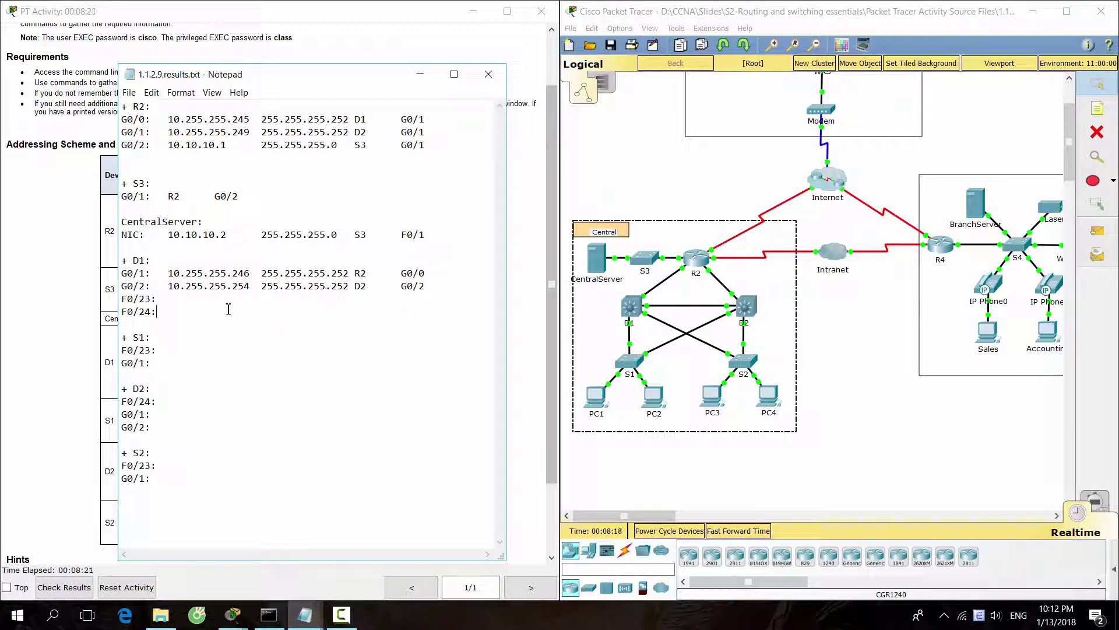
Check the D1–S2 link and enter S2 F0/23 on D1's F0/23 line.
left_click(643, 315)
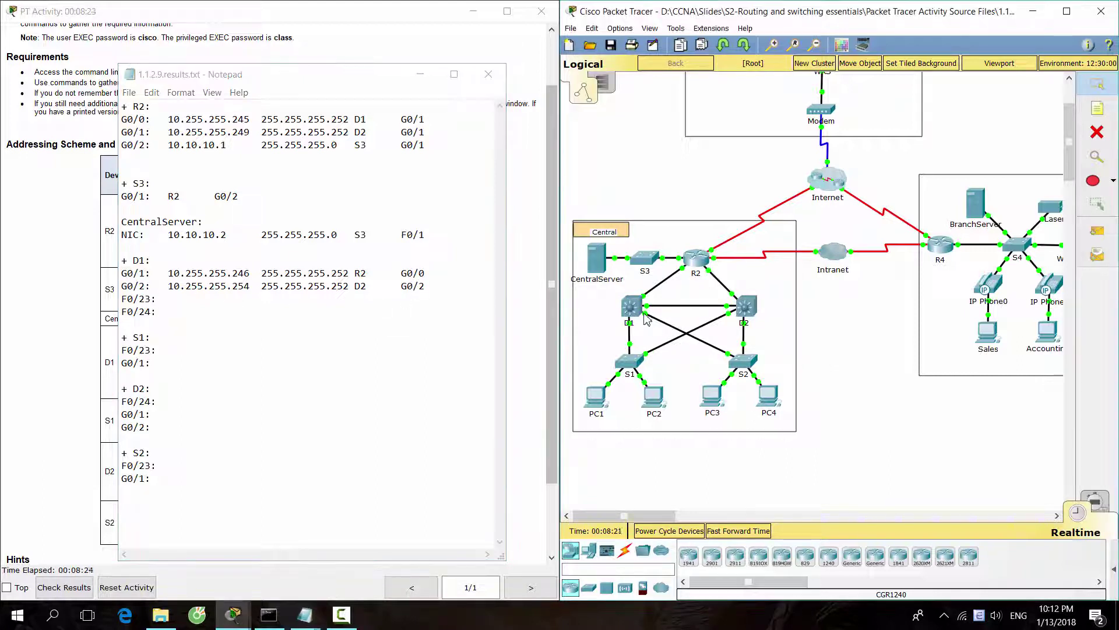
mouse_move(646, 318)
left_click(227, 309)
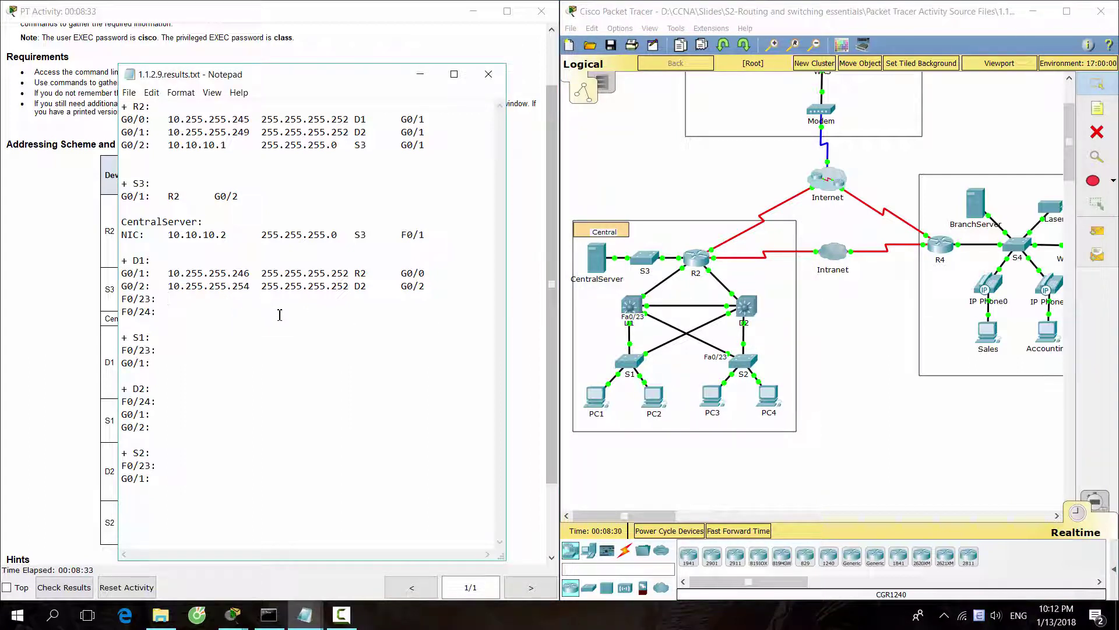
type("S2")
key("Tab")
type("F0/23")
Check the D1–S1 link and start entering S1 G0/1 on D1's F0/24 line.
left_click(839, 365)
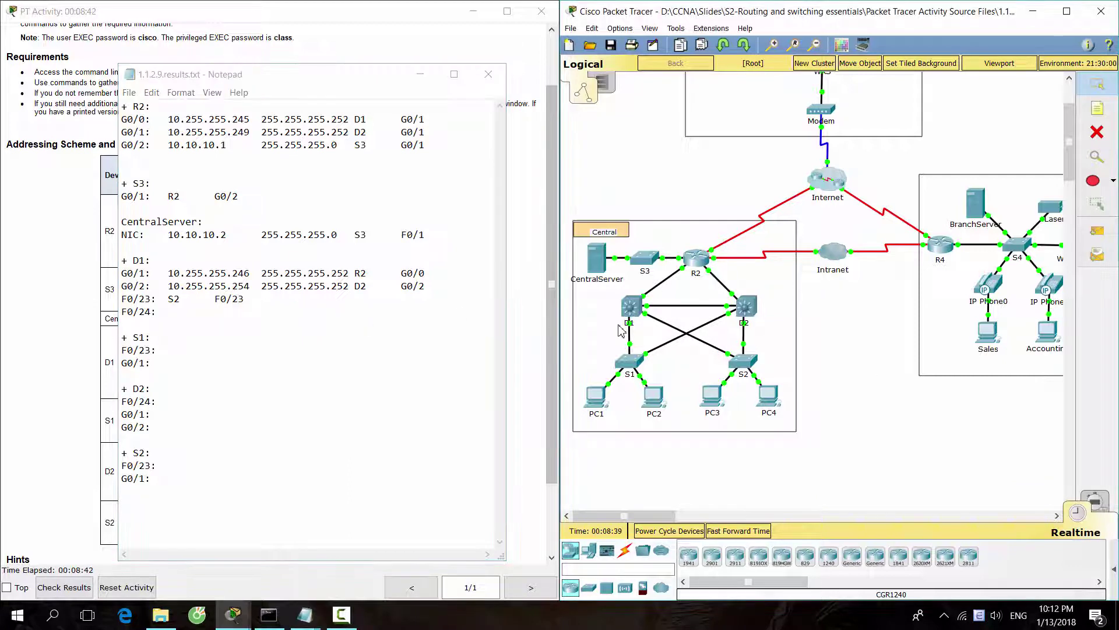
mouse_move(631, 330)
left_click(248, 310)
type("S1")
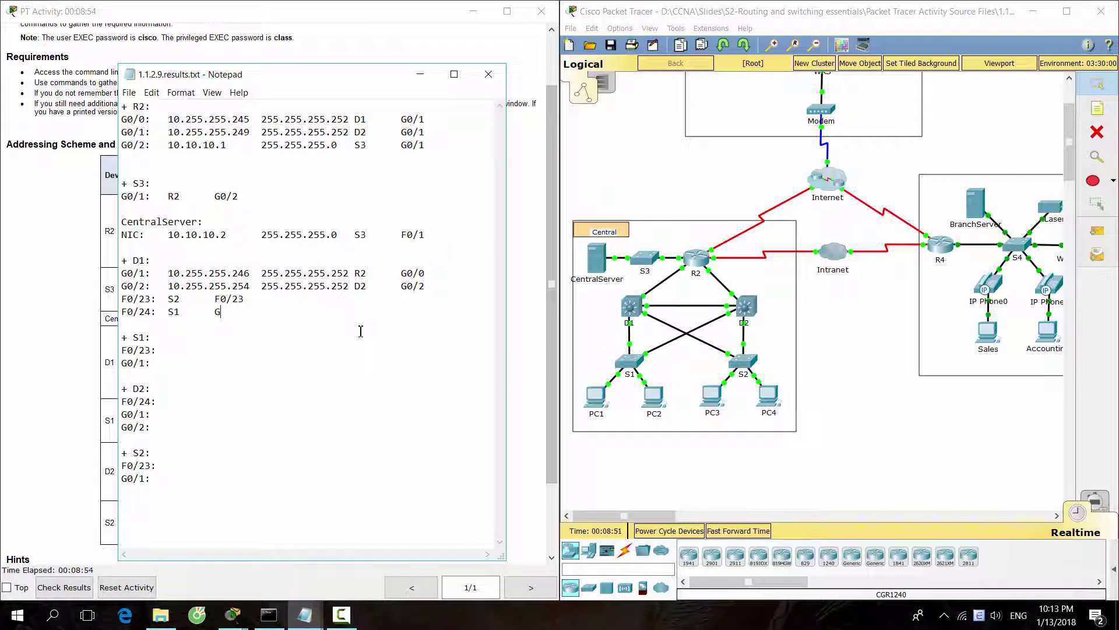
type("G0/1")
Open D2's CLI, enter enable mode and display its running configuration with show run.
left_click(746, 305)
left_click_drag(589, 121, 798, 102)
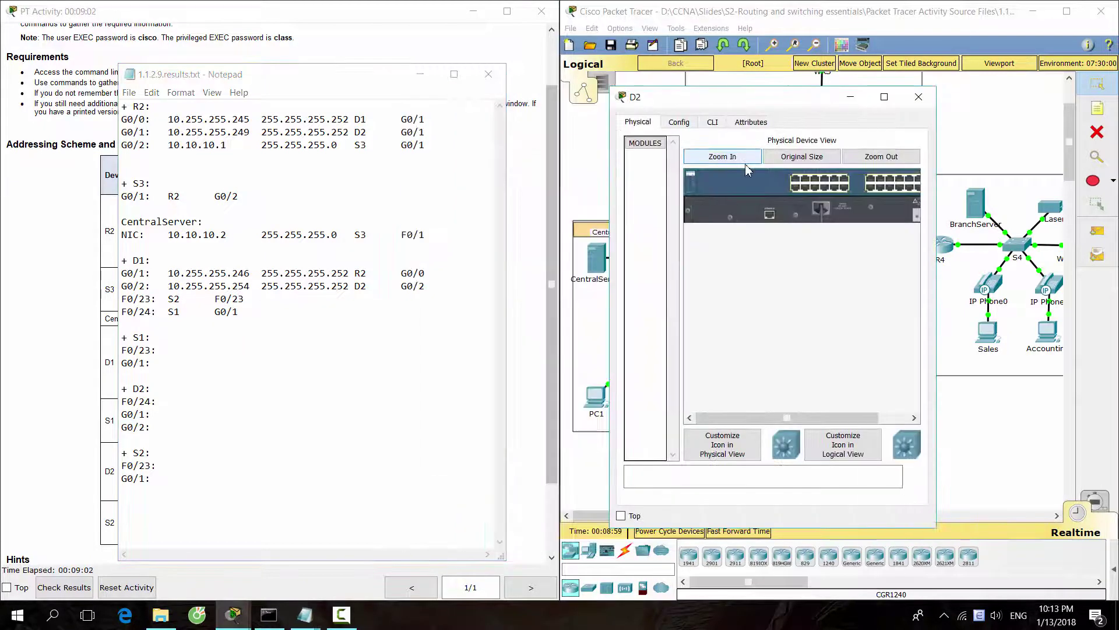
left_click(716, 119)
key("Return")
key("Return")
key("Return")
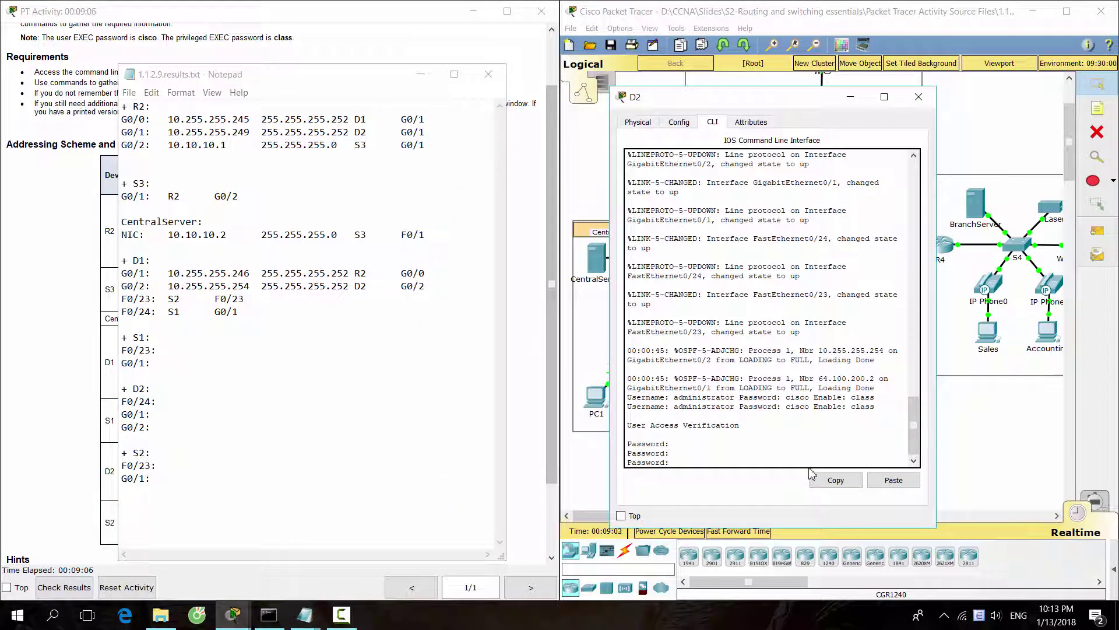
key("Return")
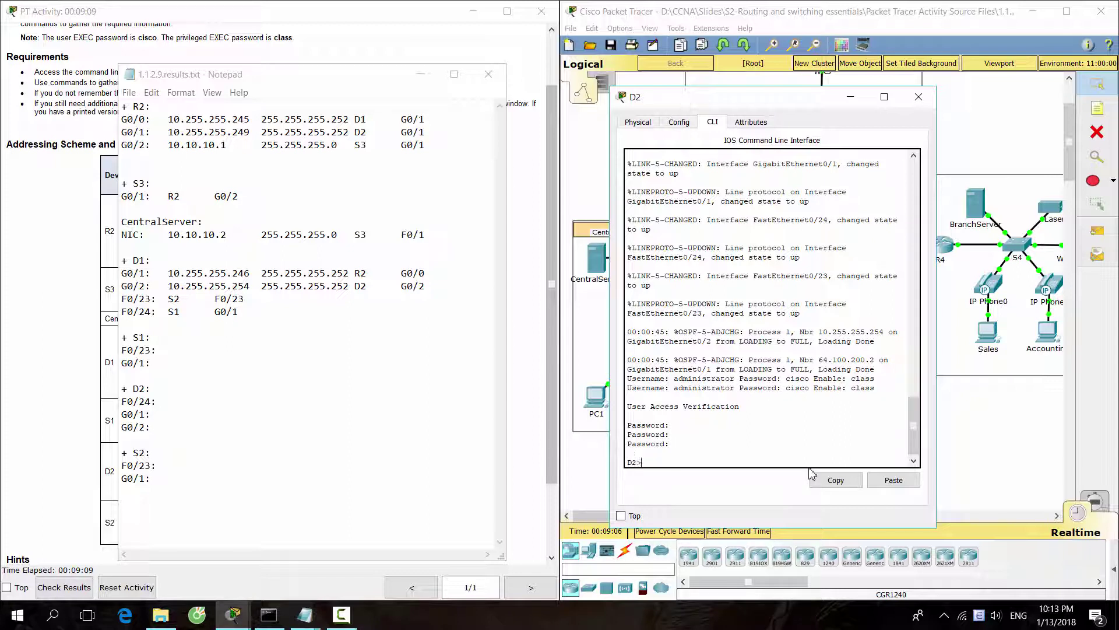
type("ena")
key("Return")
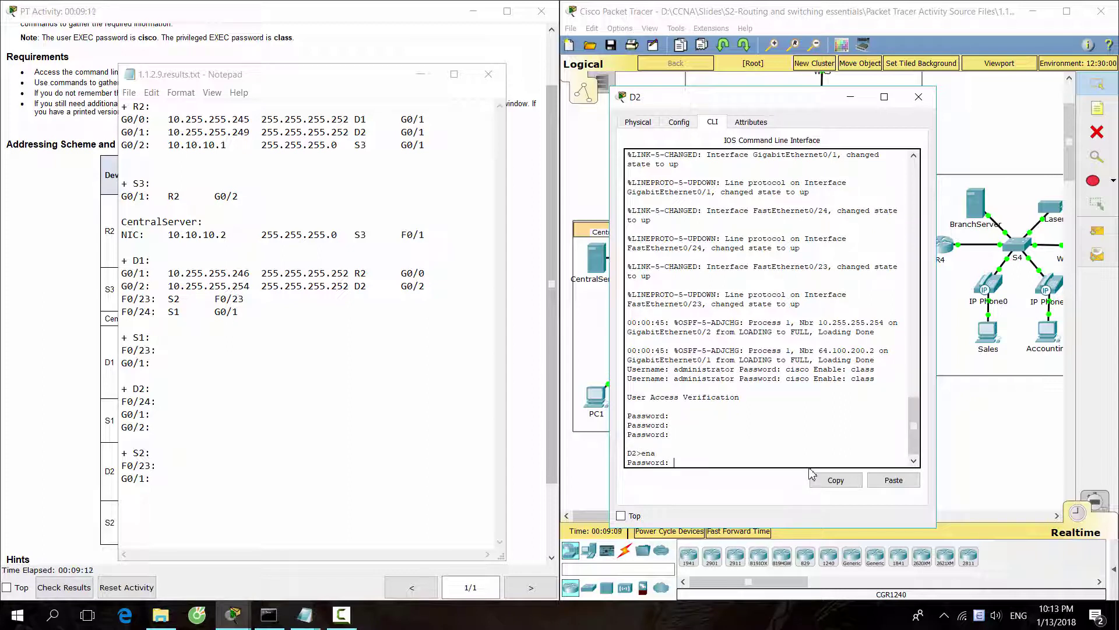
key("Return")
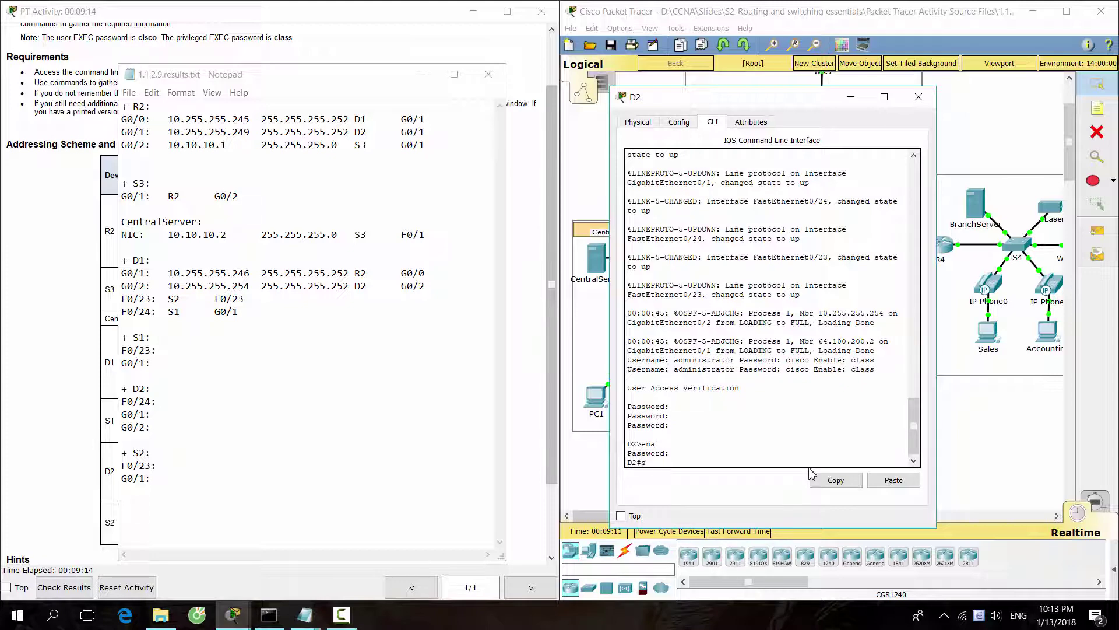
type("show run")
key("Return")
key("space")
key("space")
key("space")
key("space")
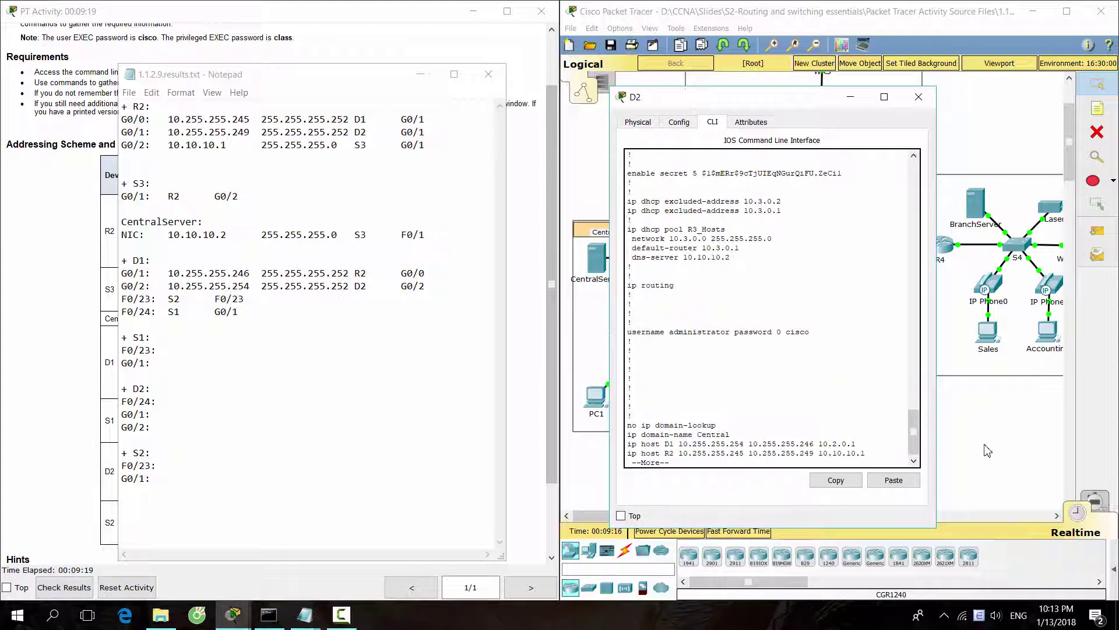
key("space")
key("space")
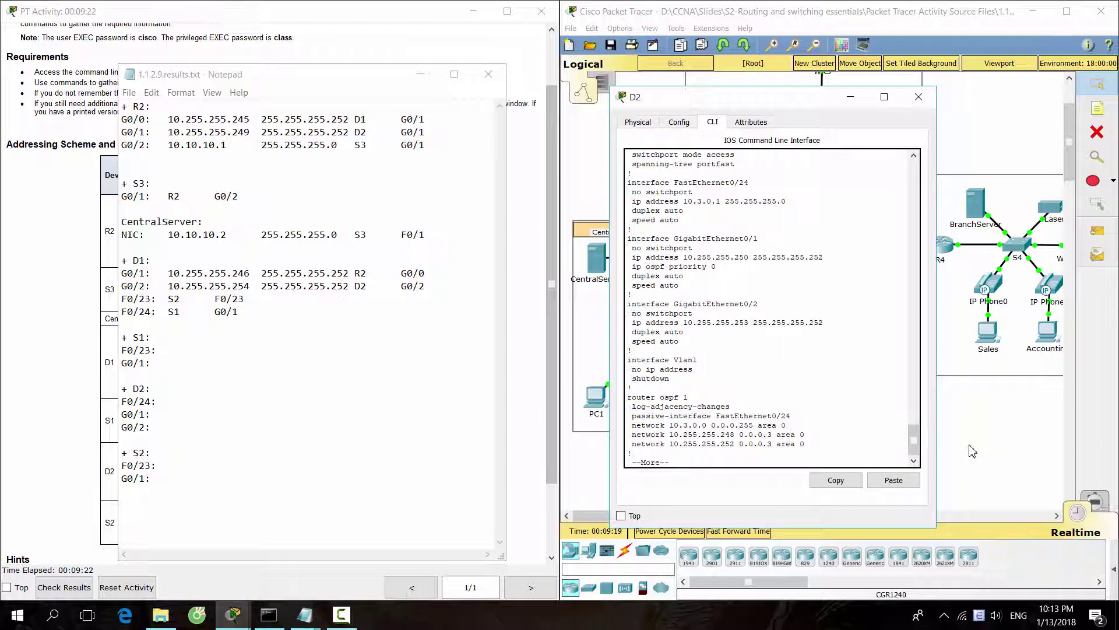
scroll(788, 393, "up", 5)
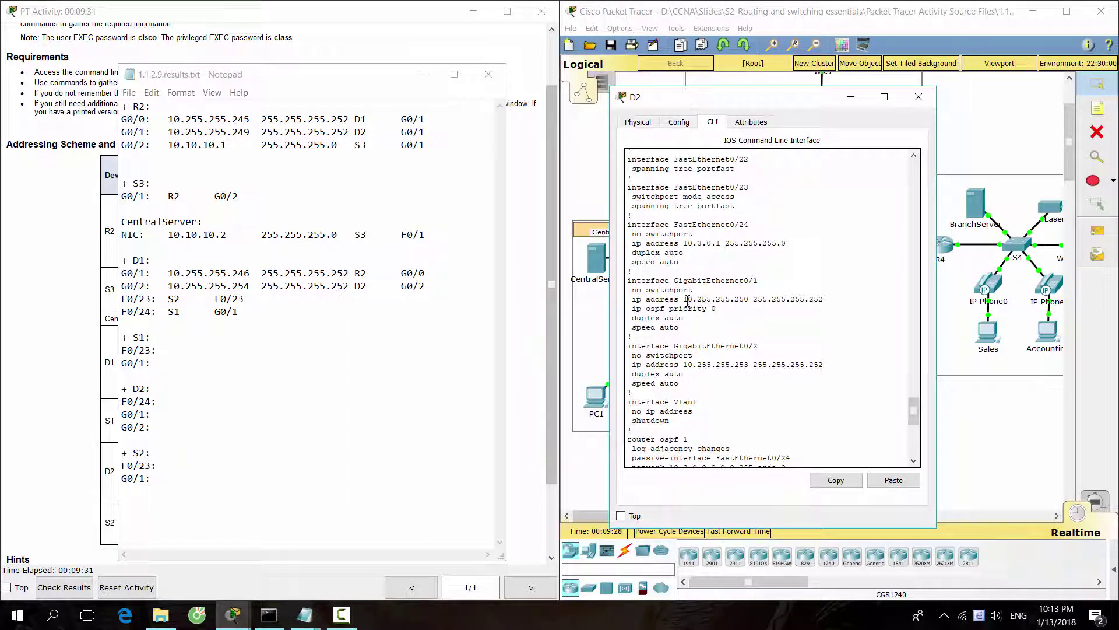
Copy D2's G0/1 address 10.255.255.250 and mask into its G0/1 line, tab-separated.
left_click_drag(683, 299, 827, 300)
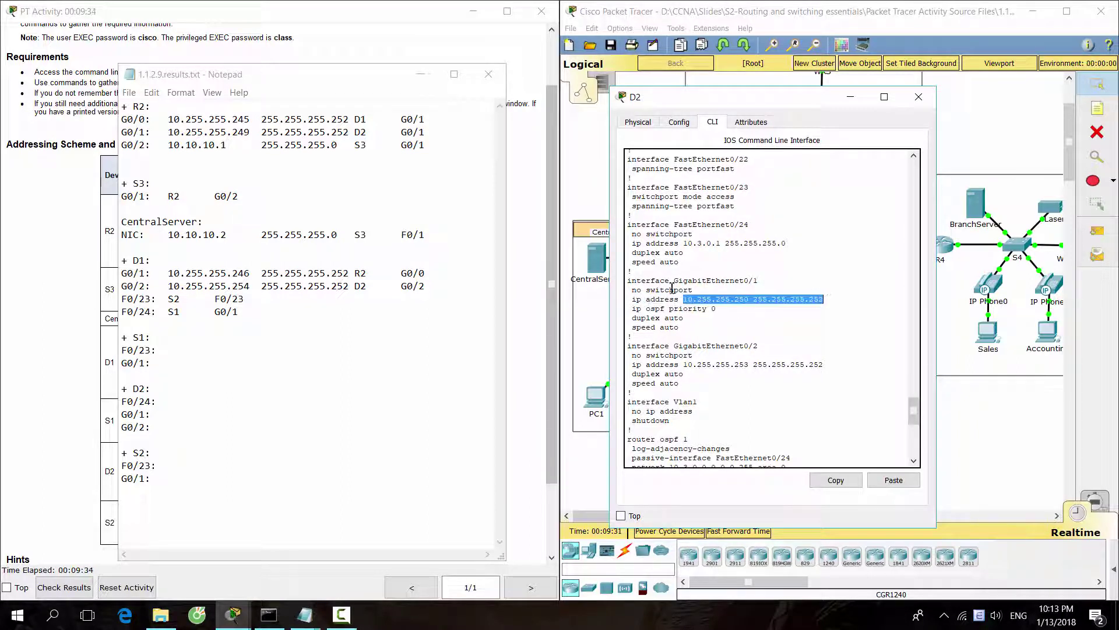
left_click_drag(674, 281, 758, 281)
left_click_drag(684, 299, 824, 300)
key("ctrl+c")
left_click(245, 414)
key("ctrl+v")
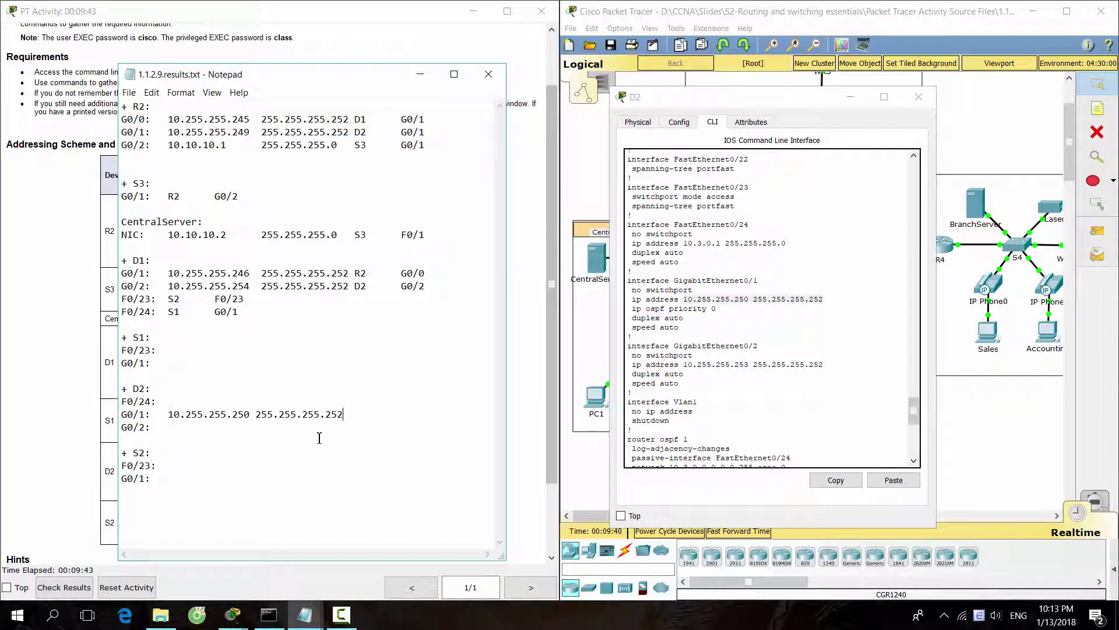
left_click(257, 413)
key("Tab")
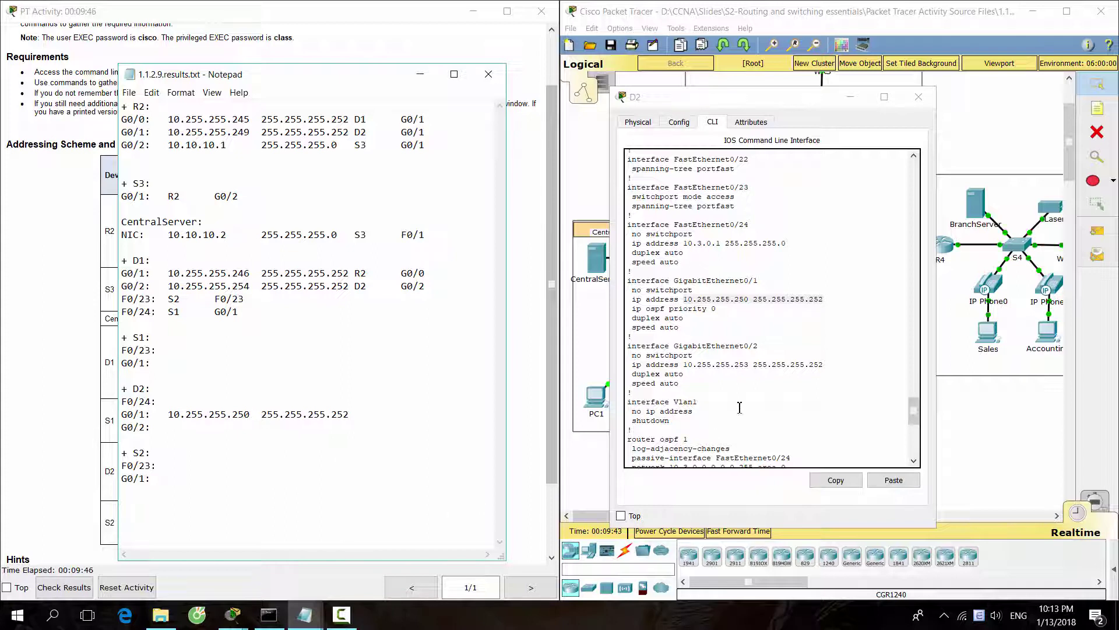
Copy D2's G0/2 address 10.255.255.253 and mask into its G0/2 line in the notes.
left_click(706, 348)
left_click_drag(675, 346, 758, 347)
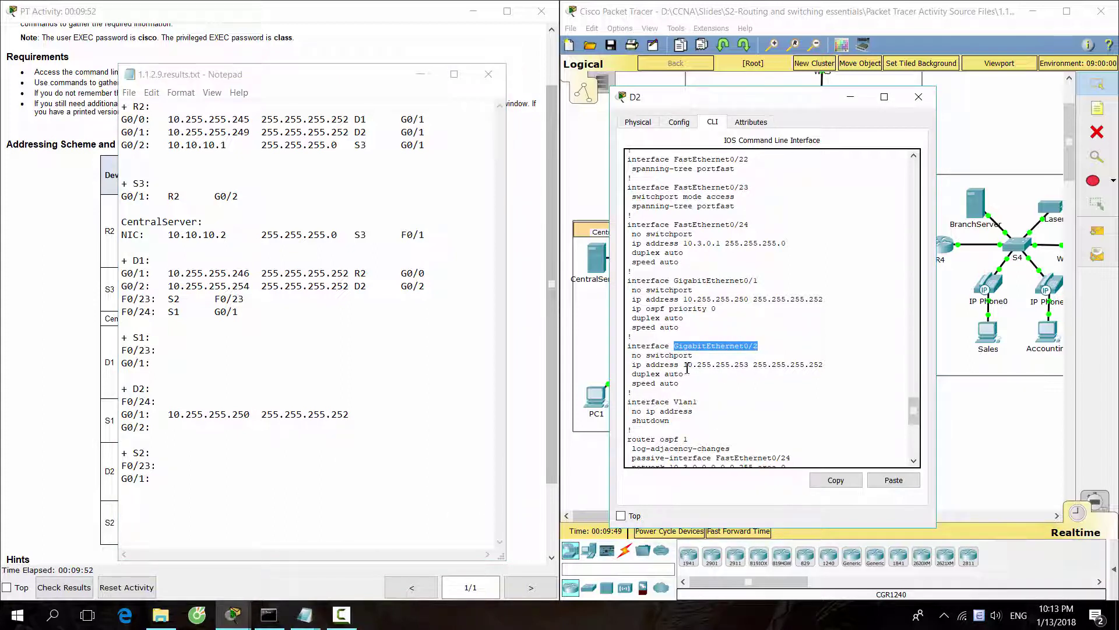
left_click_drag(687, 367, 822, 366)
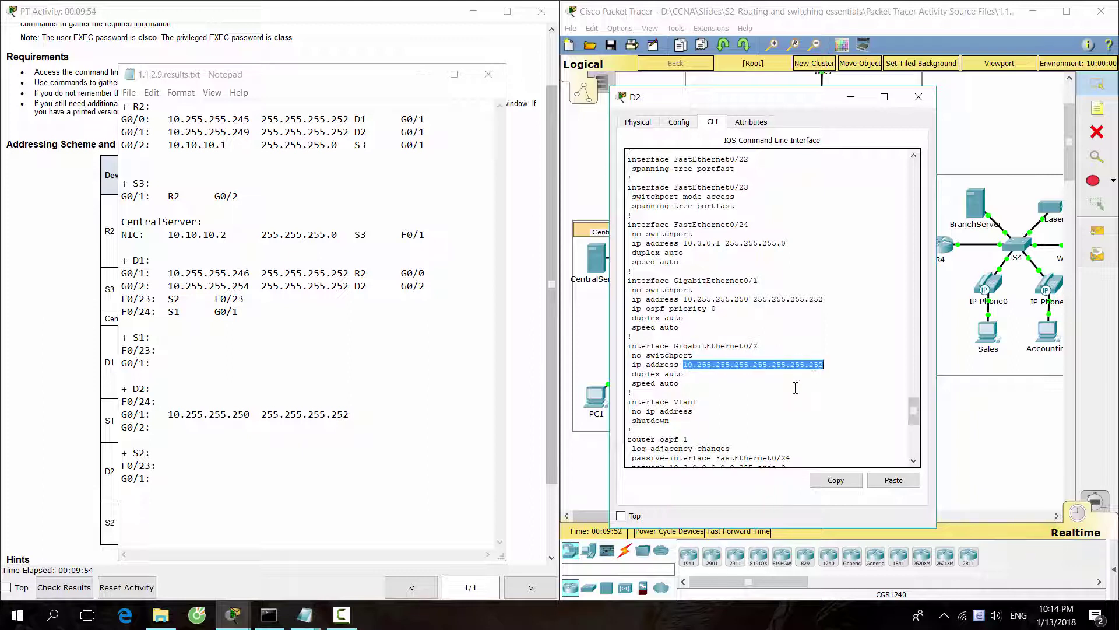
left_click(831, 484)
left_click(195, 429)
key("ctrl+v")
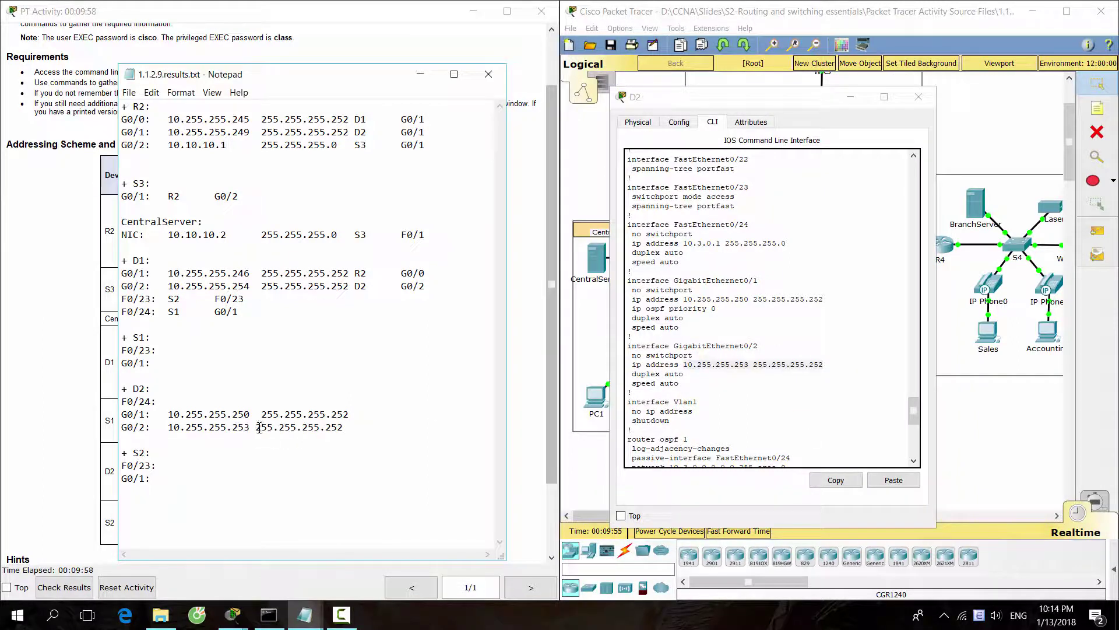
left_click(258, 426)
Paste F0/24's 10.3.0.1 and 255.255.255.0 onto D2's F0/24 line with a tab, then close D2's window.
left_click_drag(678, 226, 745, 226)
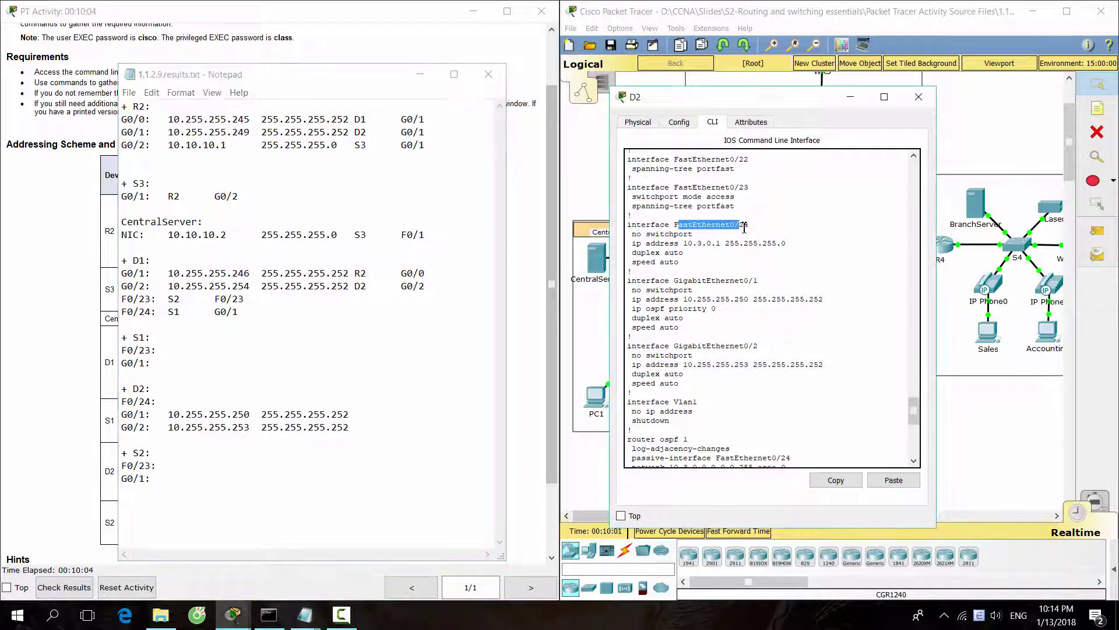
left_click(740, 243)
left_click_drag(683, 244, 786, 243)
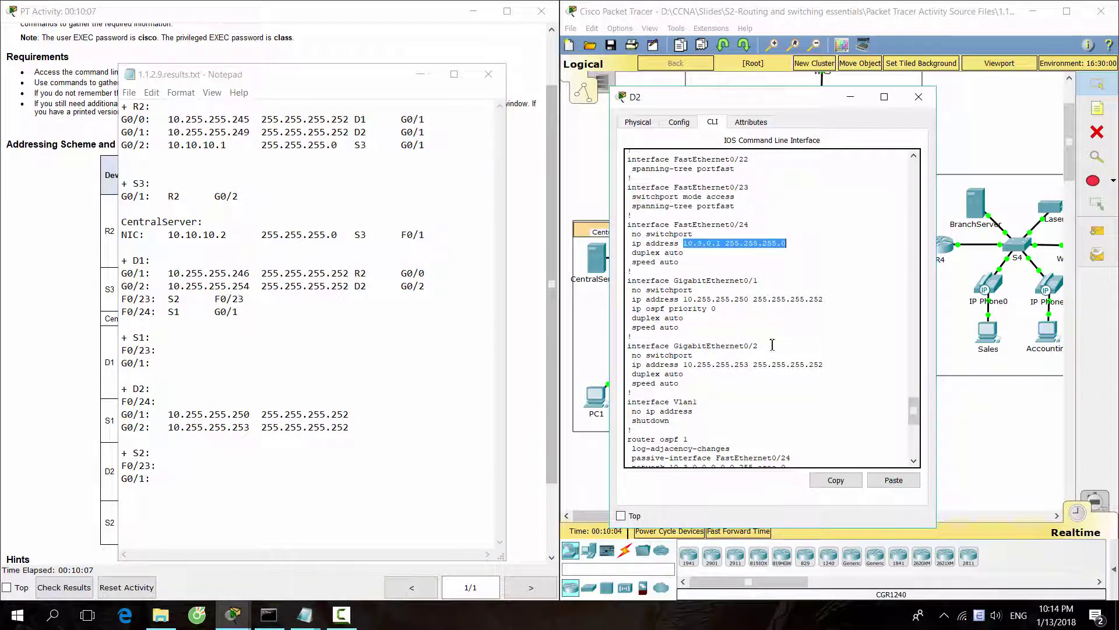
left_click(835, 480)
left_click(182, 401)
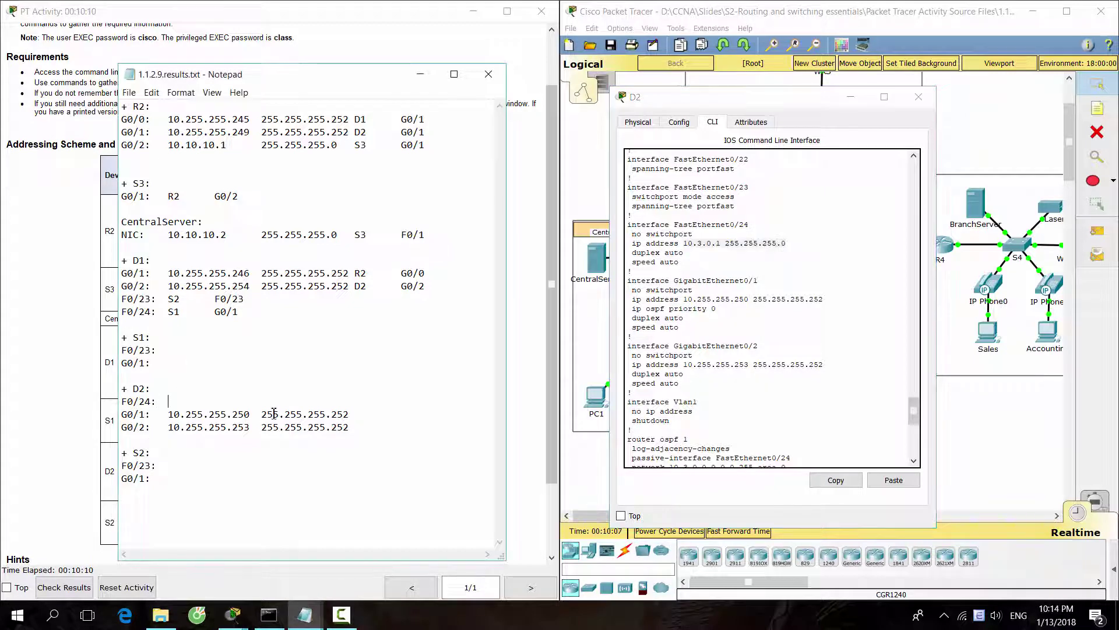
key("ctrl+v")
left_click(223, 402)
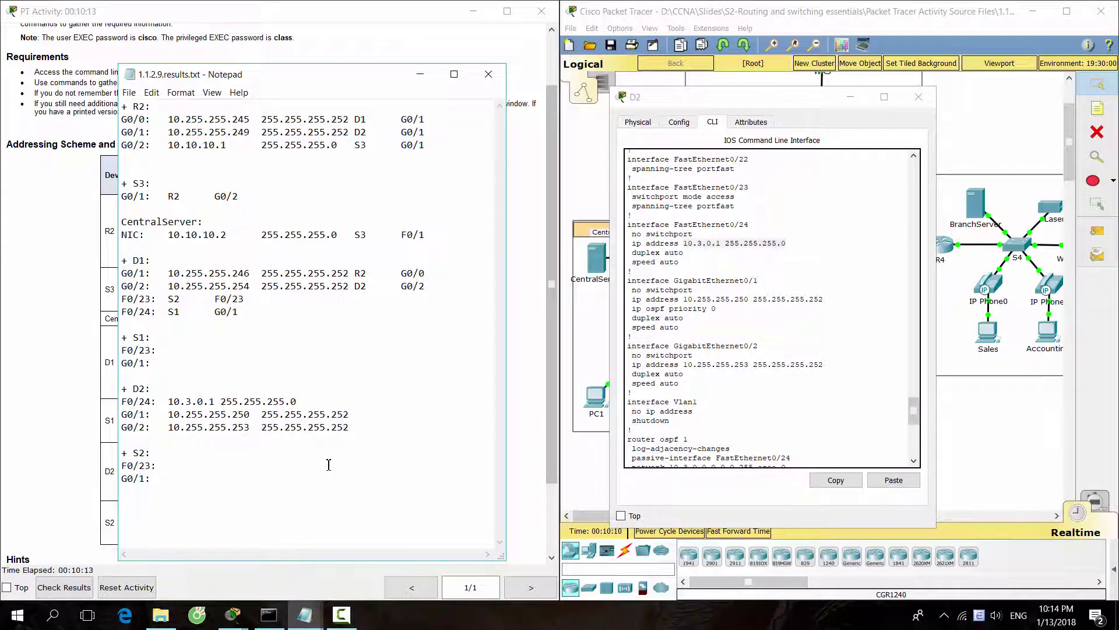
key("BackSpace")
key("Tab")
left_click(845, 98)
left_click(853, 99)
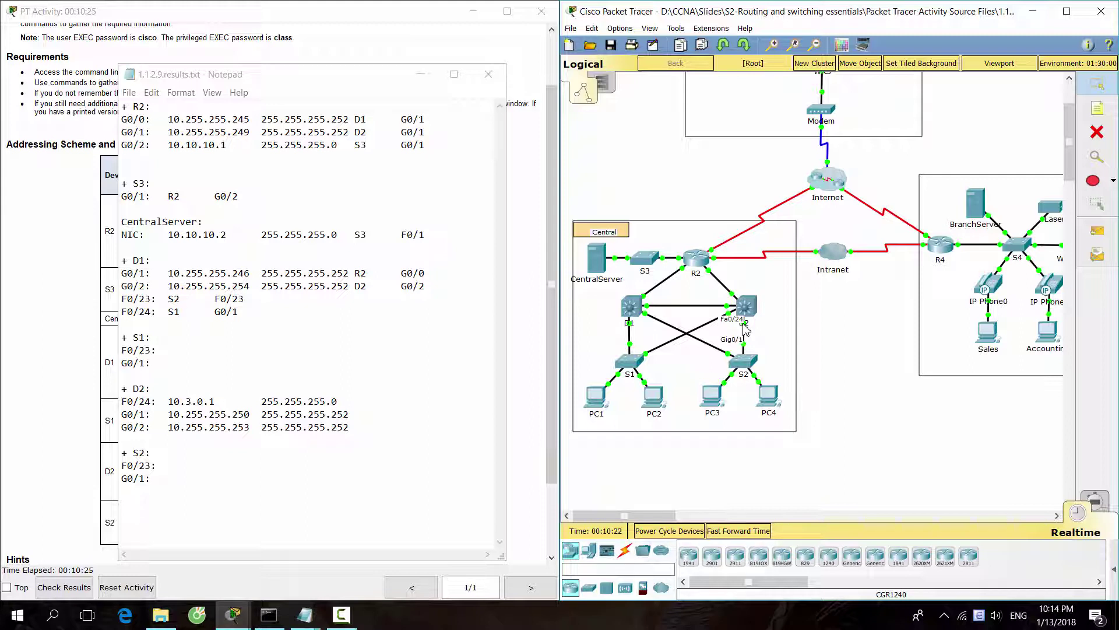
Enter S2 G0/1 as the neighbour on D2's F0/24 line.
left_click(411, 402)
type("S")
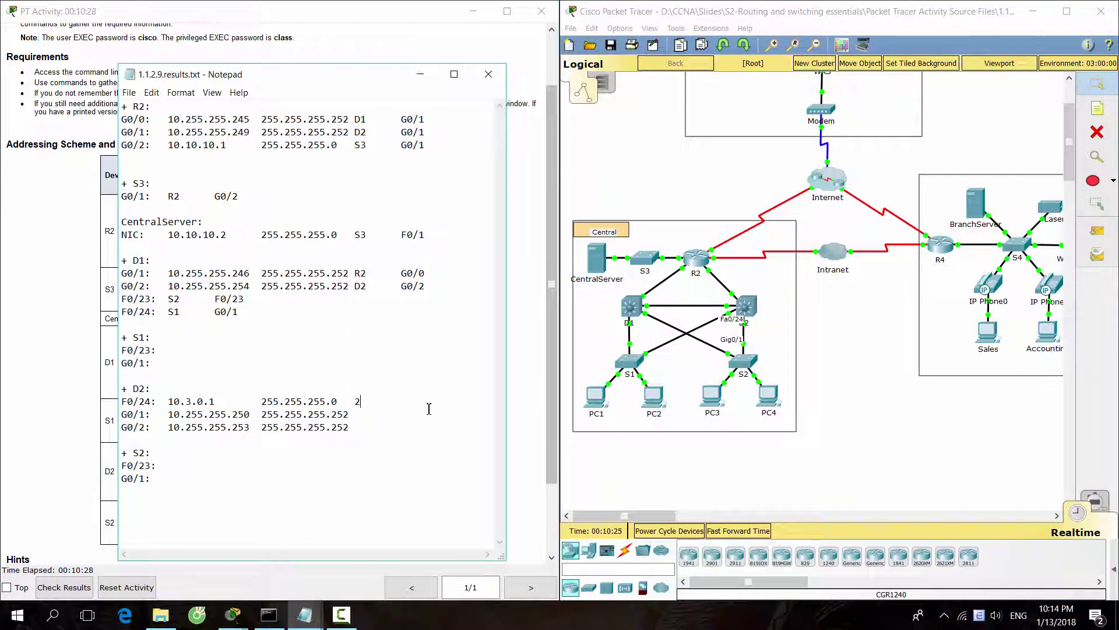
type("2")
key("Tab")
type("G0")
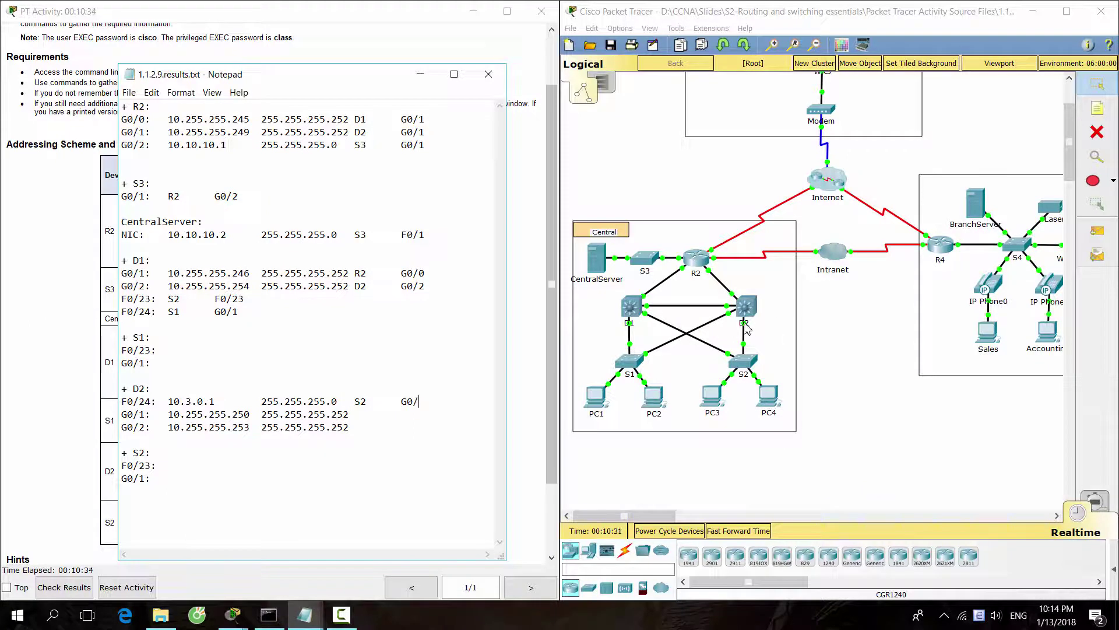
left_click(746, 328)
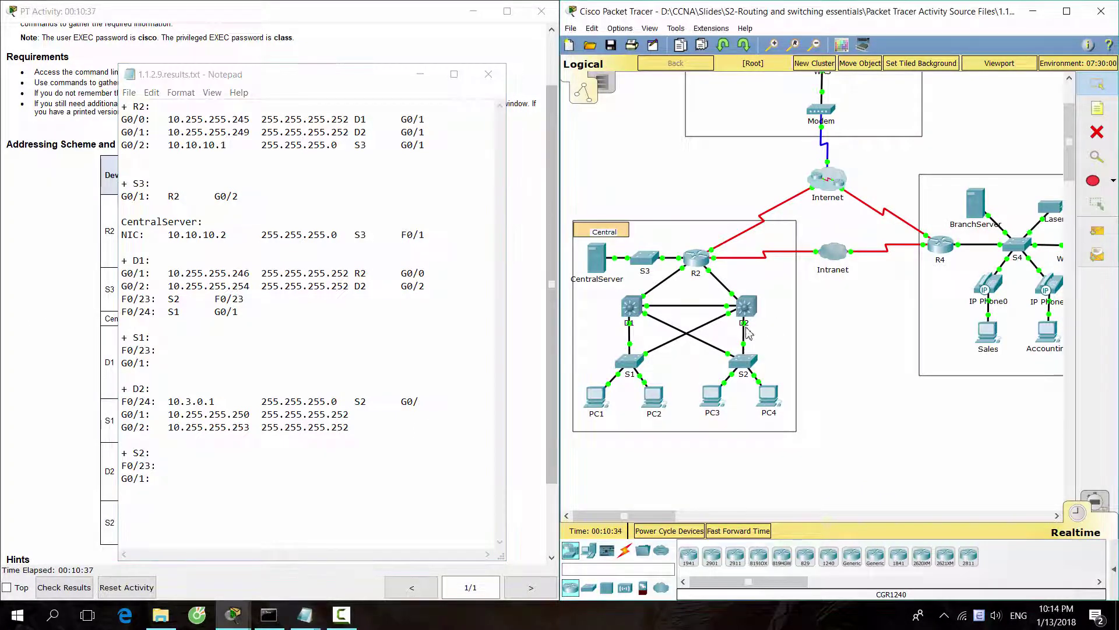
left_click(439, 405)
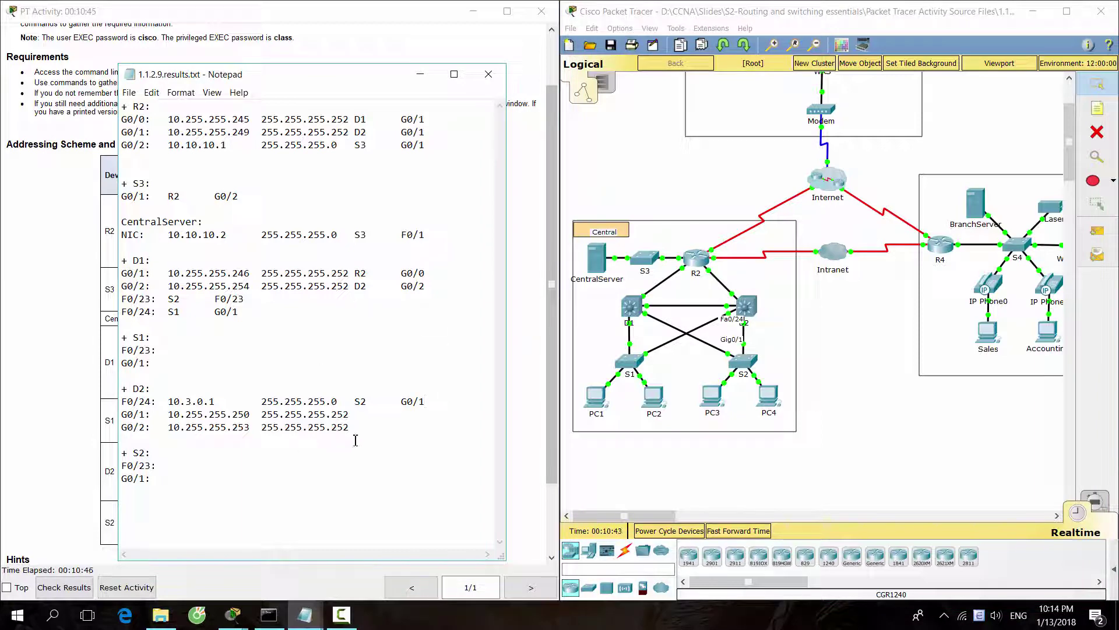
Check D2's links and enter D1 G0/2 on D2's G0/2 line.
left_click(829, 398)
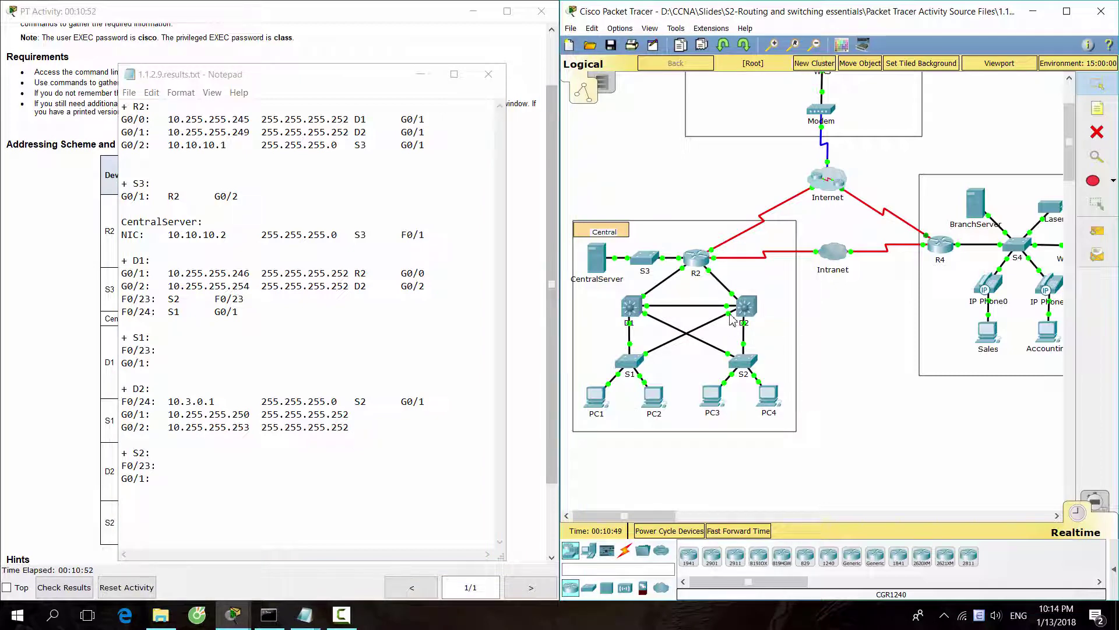
mouse_move(733, 319)
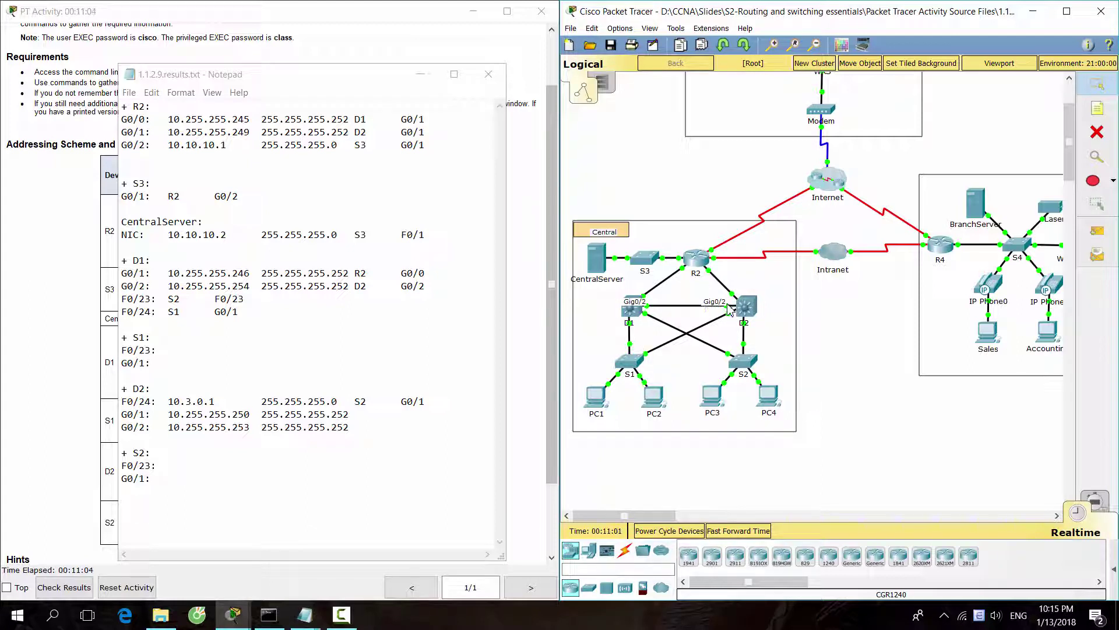
left_click(434, 427)
type("D1      ")
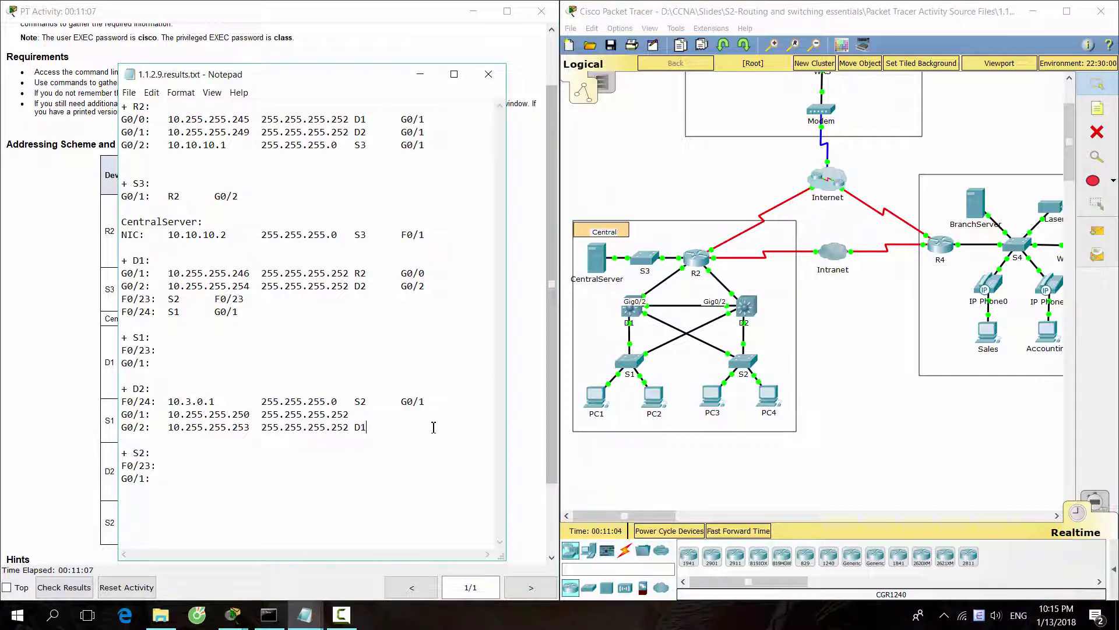
type("G0/2")
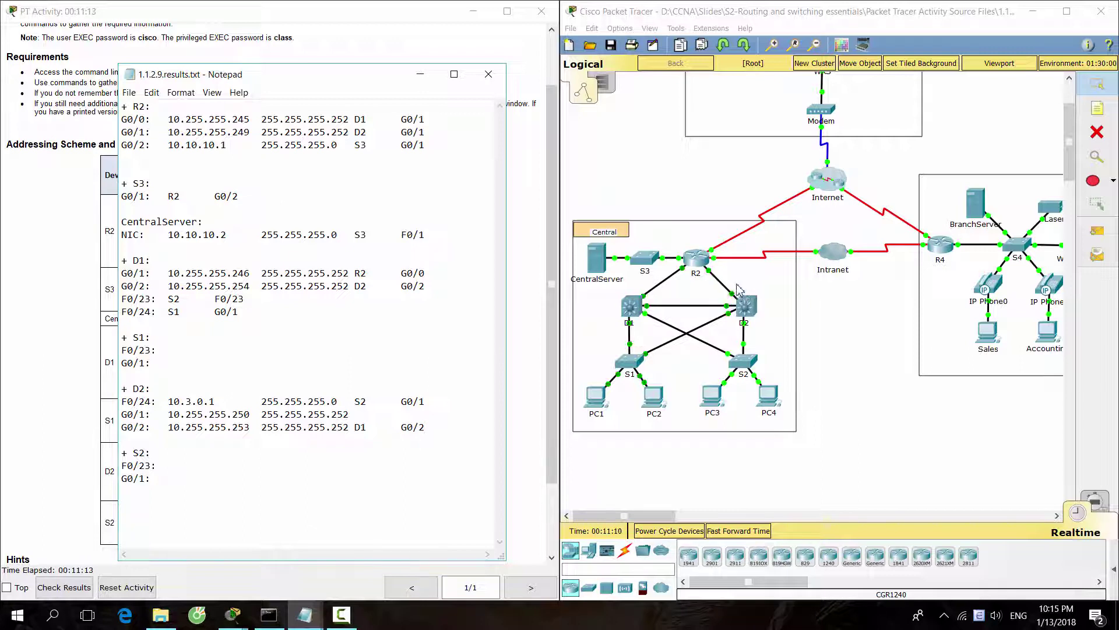
left_click(737, 288)
key("Return")
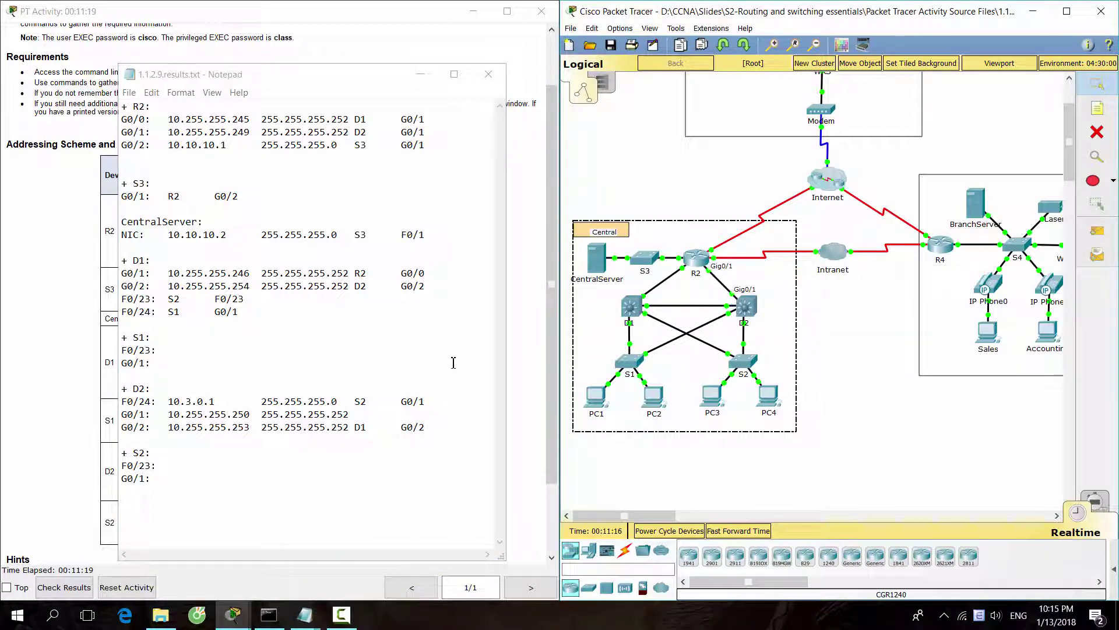
Enter R2 G0/1 as the neighbour on D2's G0/1 line.
left_click(370, 414)
type("R")
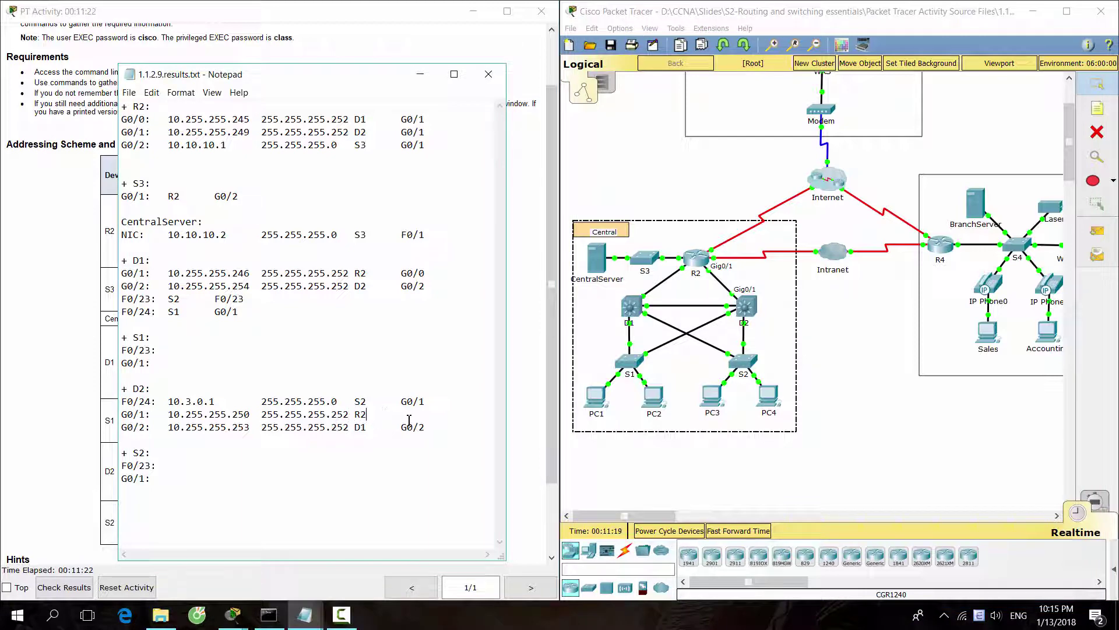
type("2")
key("Tab")
type("G0")
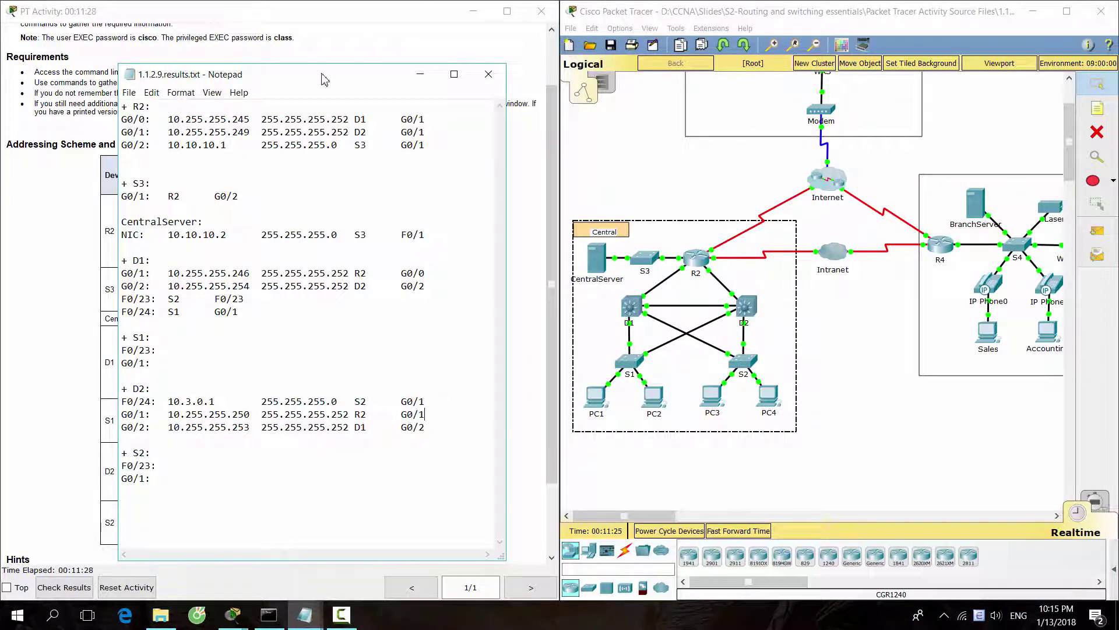
left_click_drag(326, 74, 705, 80)
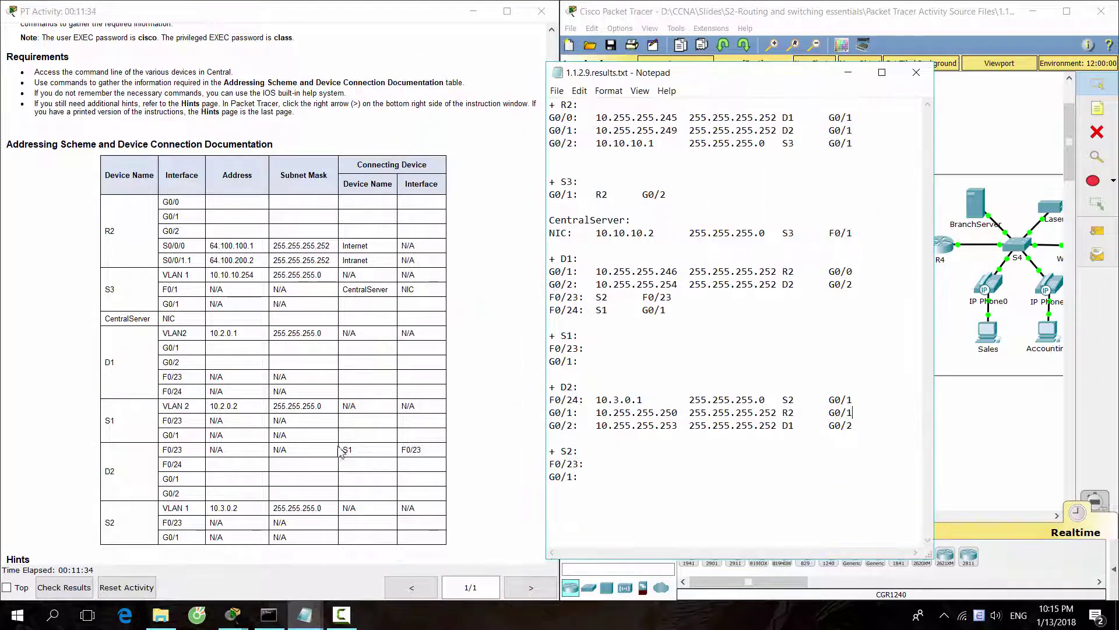
left_click_drag(428, 449, 311, 467)
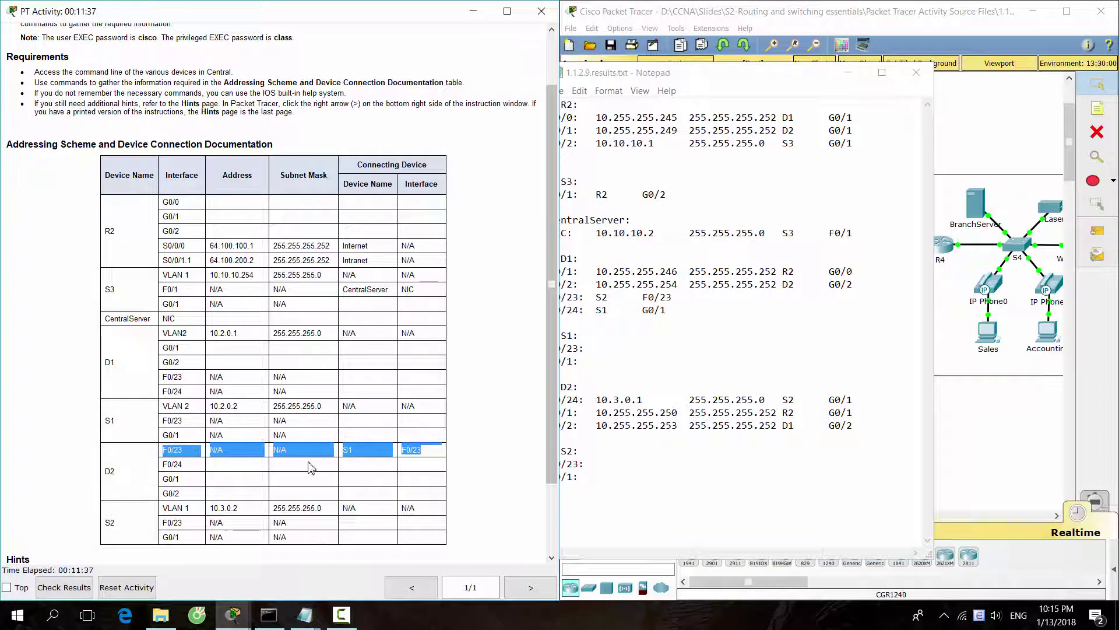
left_click(630, 466)
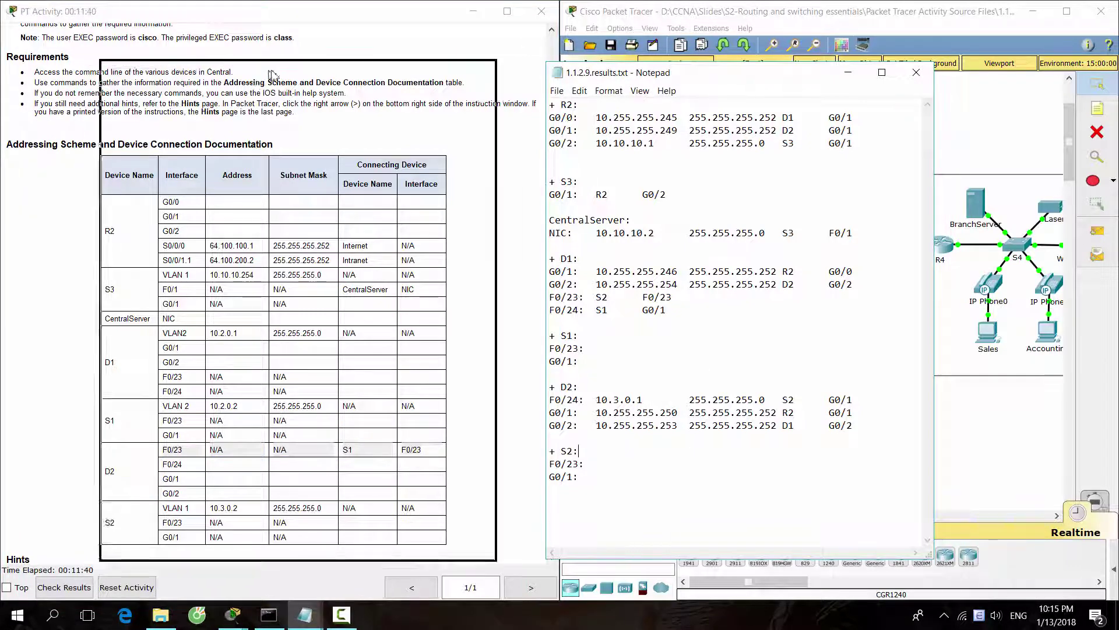
left_click_drag(712, 79, 274, 76)
left_click(637, 349)
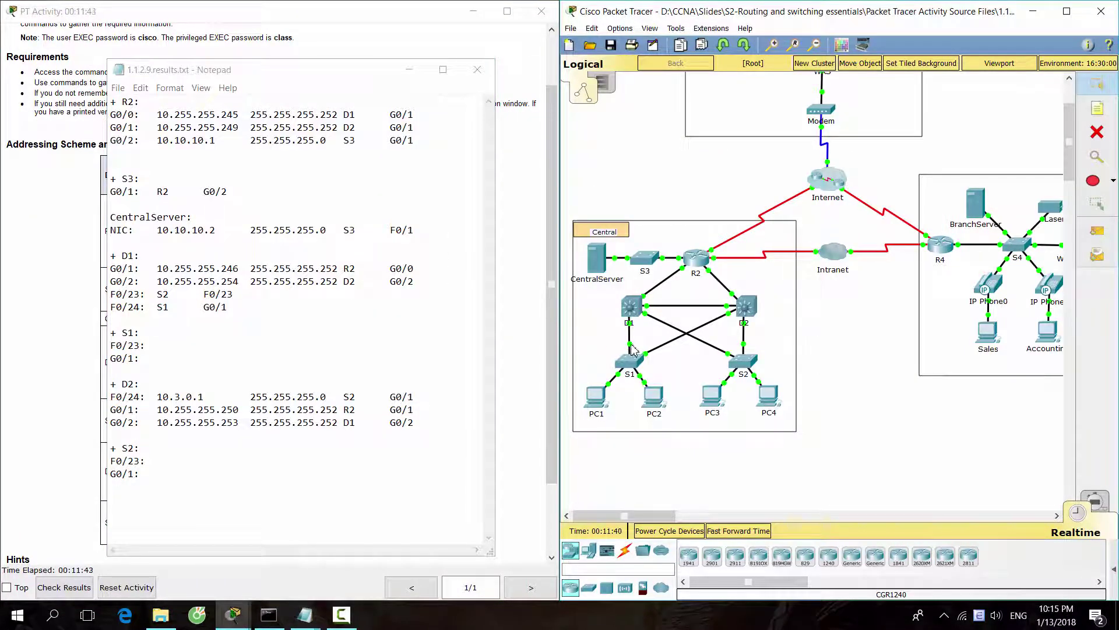
Enter D1 on S1's G0/1 line and D2 F0/23 on its F0/23 line.
mouse_move(633, 349)
left_click(277, 359)
type("D1 ")
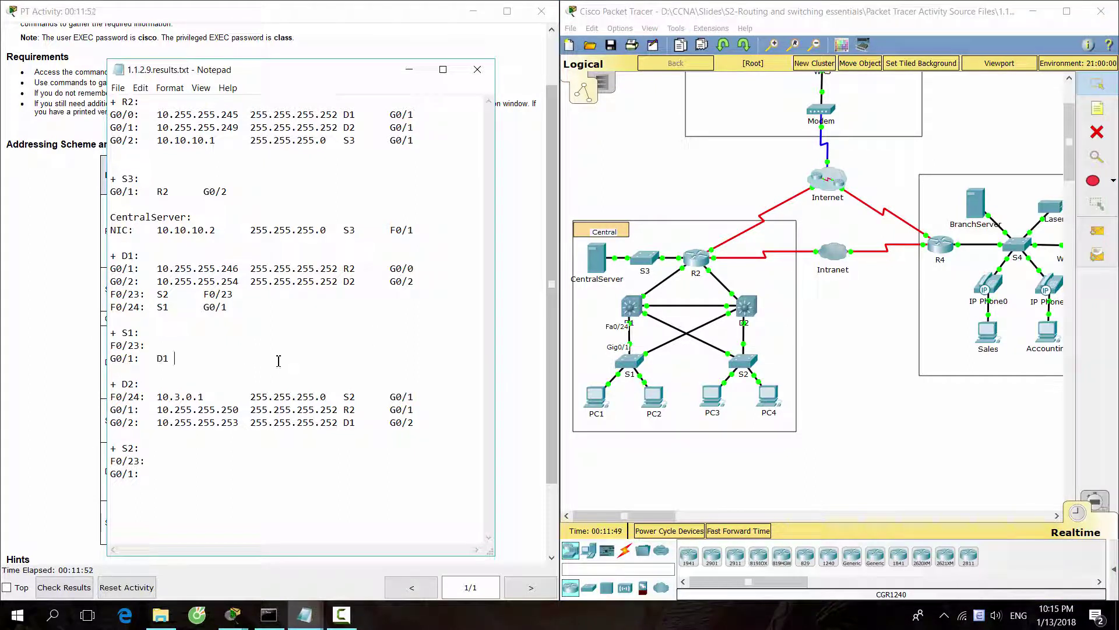
type("G")
left_click(677, 368)
left_click(913, 274)
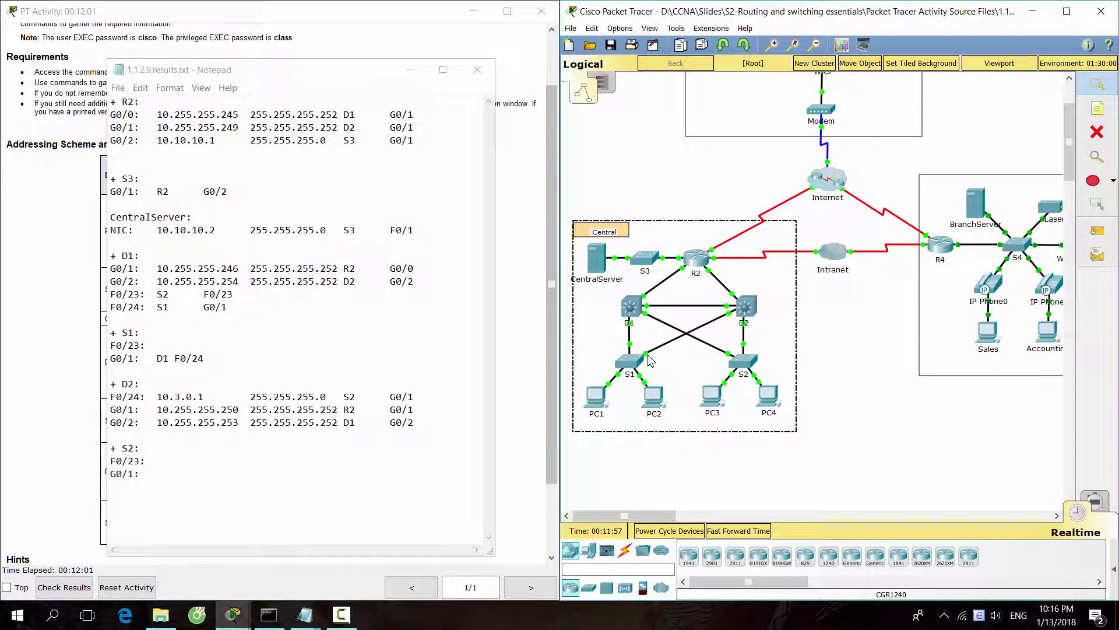
mouse_move(650, 358)
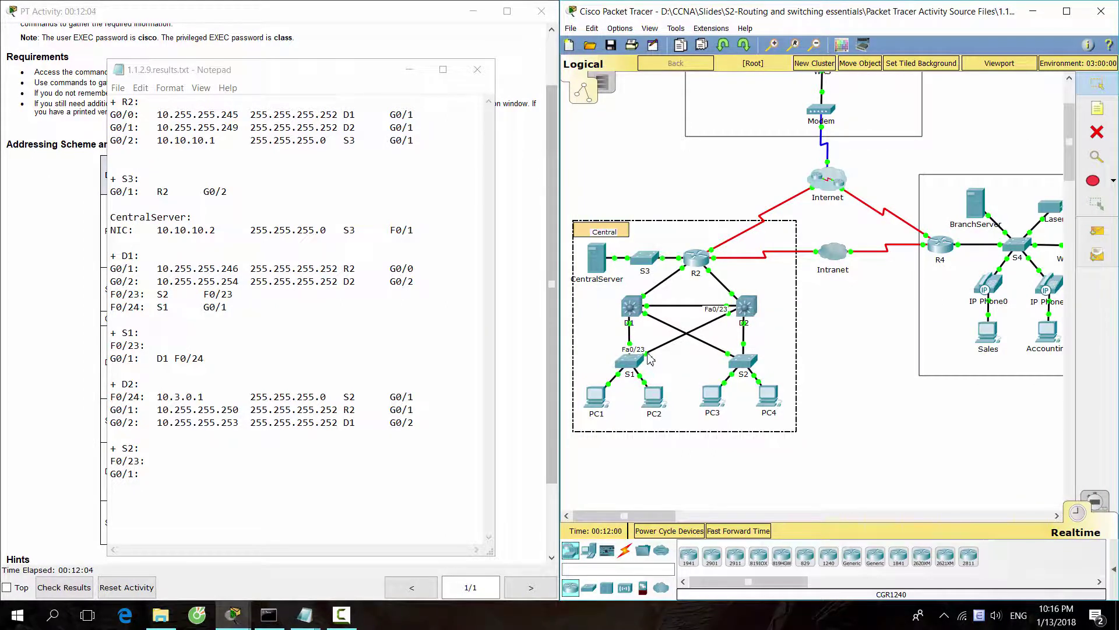
left_click(279, 344)
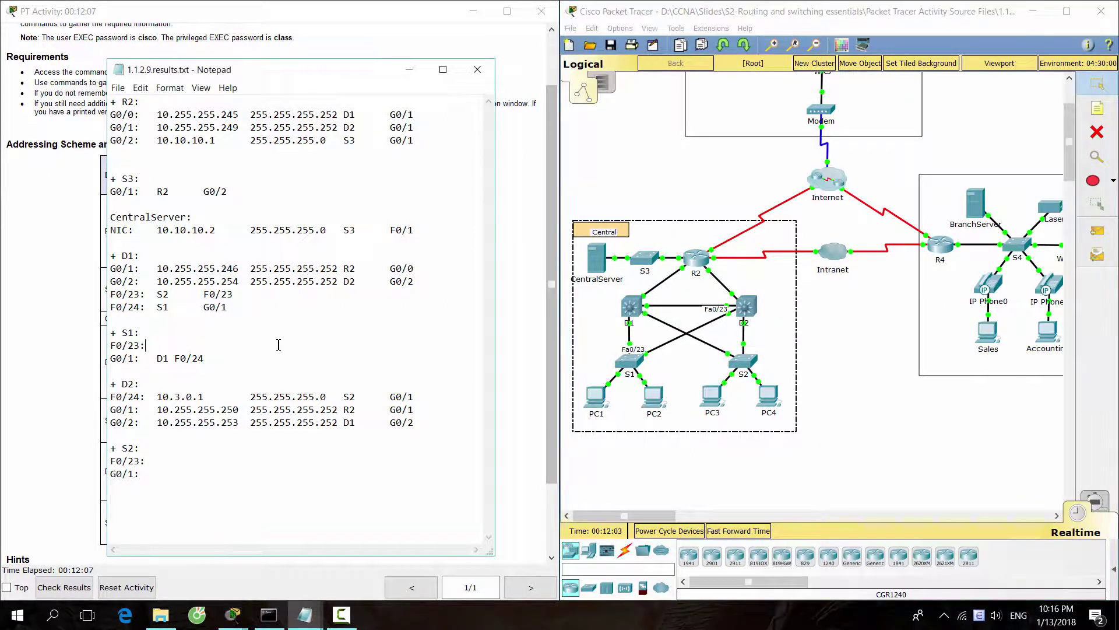
key("Tab")
type("D2 F0/23")
Check S2's link and enter D2 F0/24 on S2's G0/1 line.
left_click(747, 349)
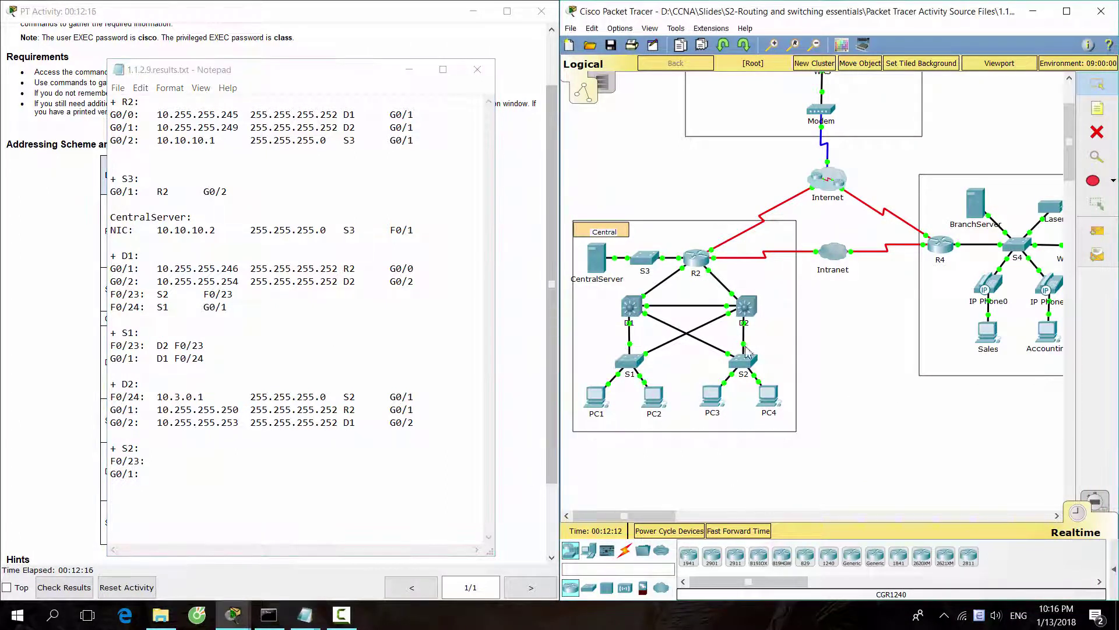
mouse_move(747, 349)
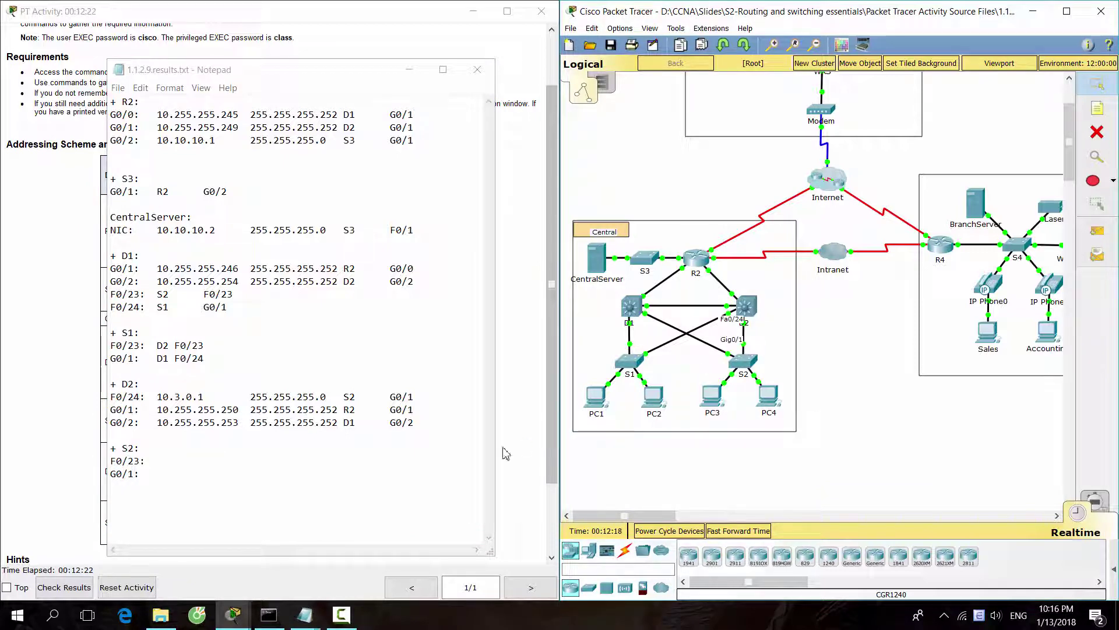
left_click(267, 481)
key("Tab")
type("D")
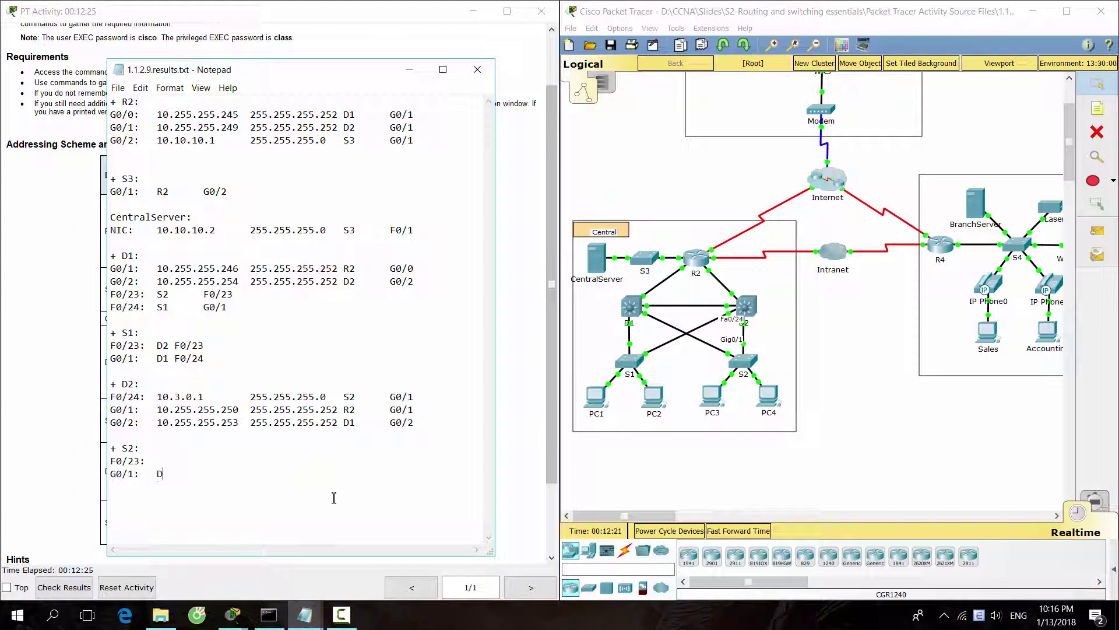
type("2 F0/24")
Check S2's other link and replace the space after D2 on S2's G0/1 line with a tab.
left_click(736, 366)
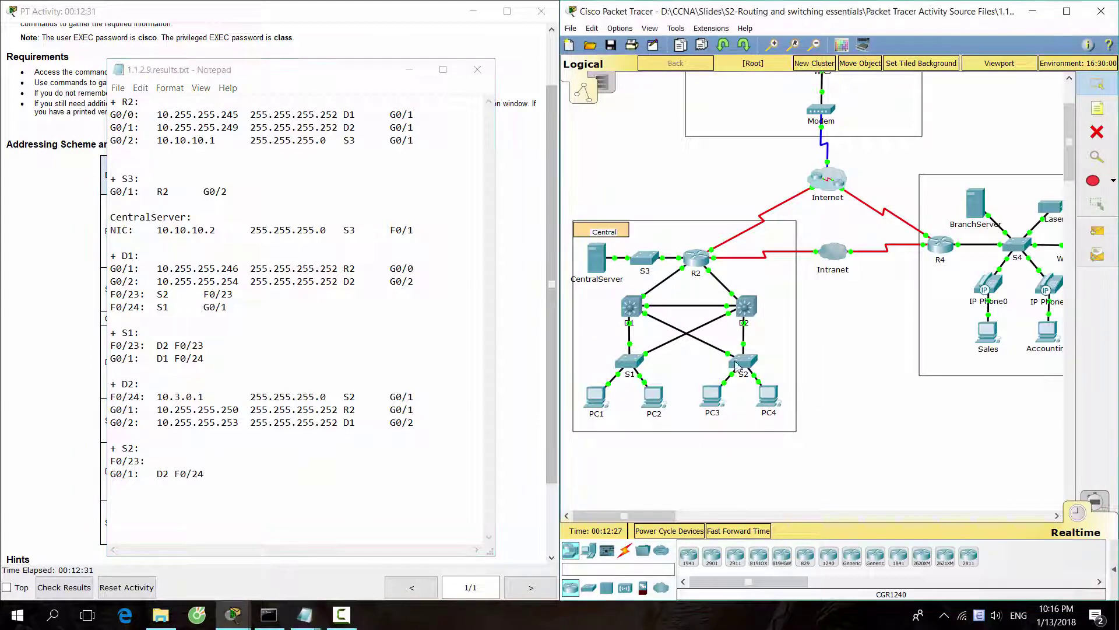
mouse_move(730, 361)
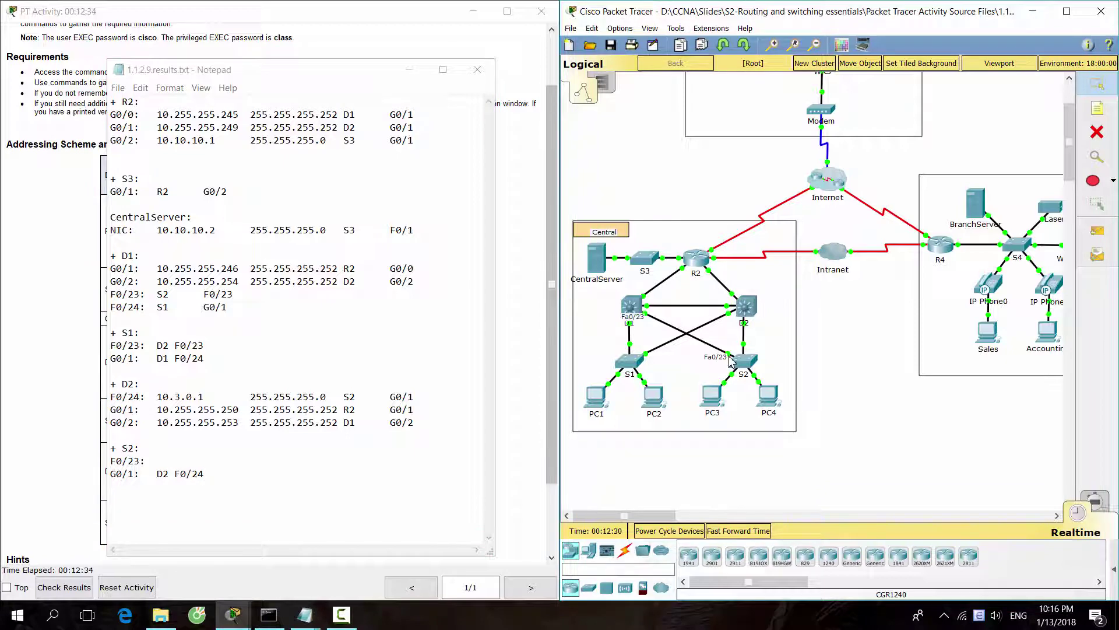
left_click(235, 476)
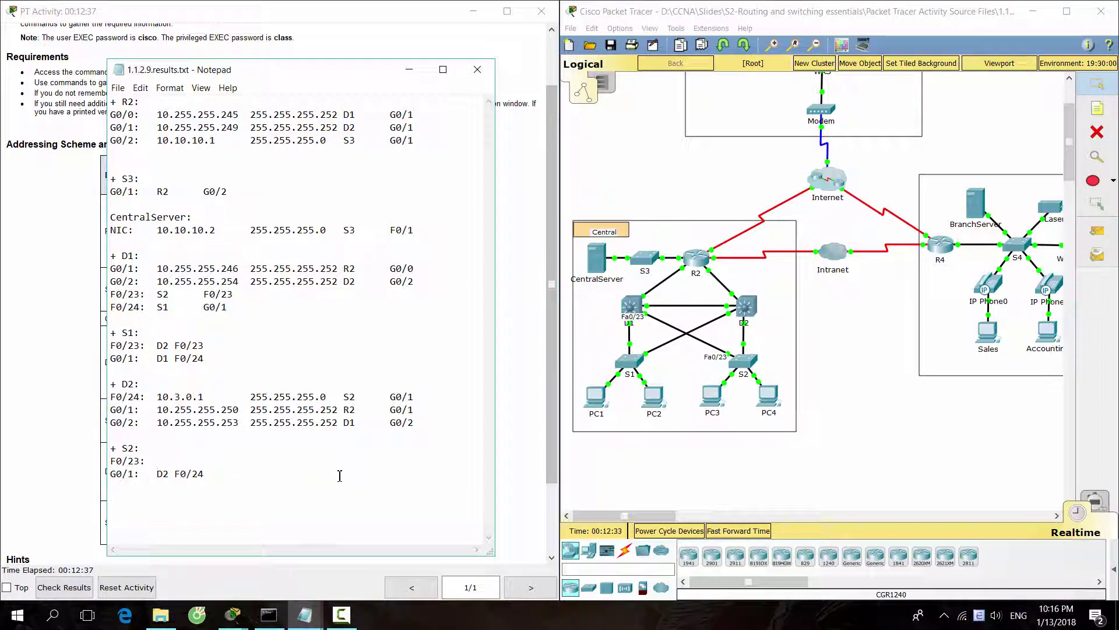
key("Up")
left_click(176, 473)
key("BackSpace")
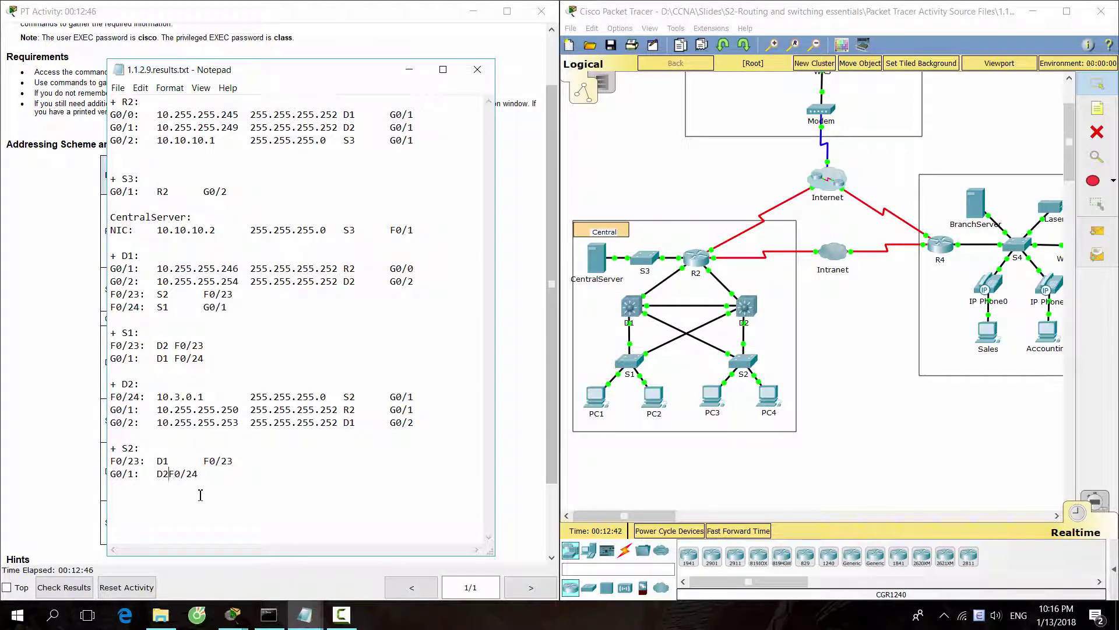
key("Tab")
left_click(884, 478)
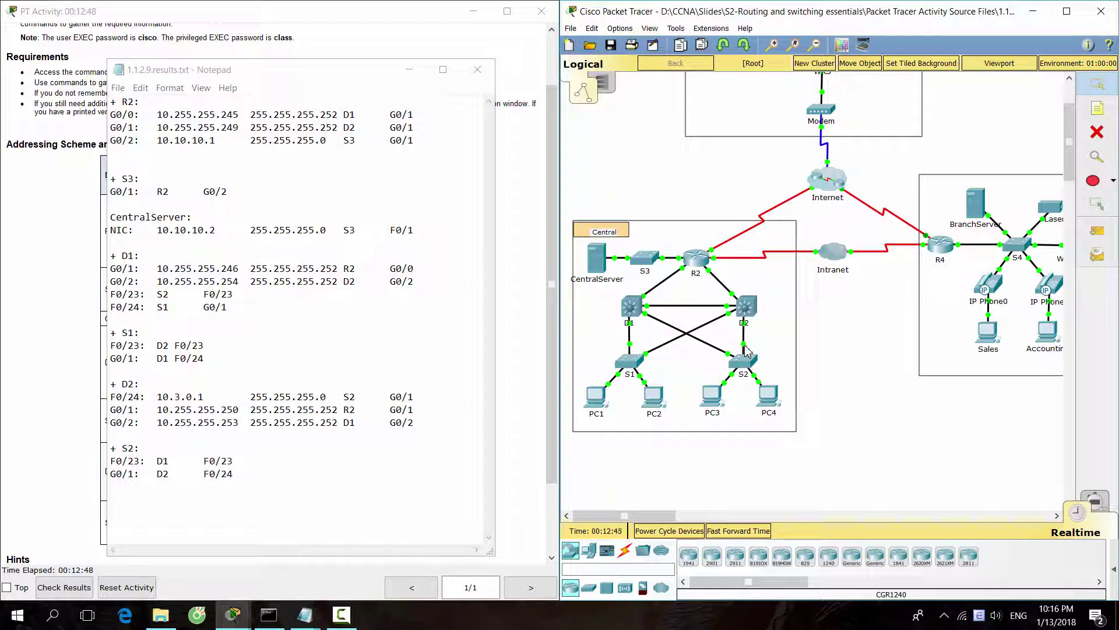